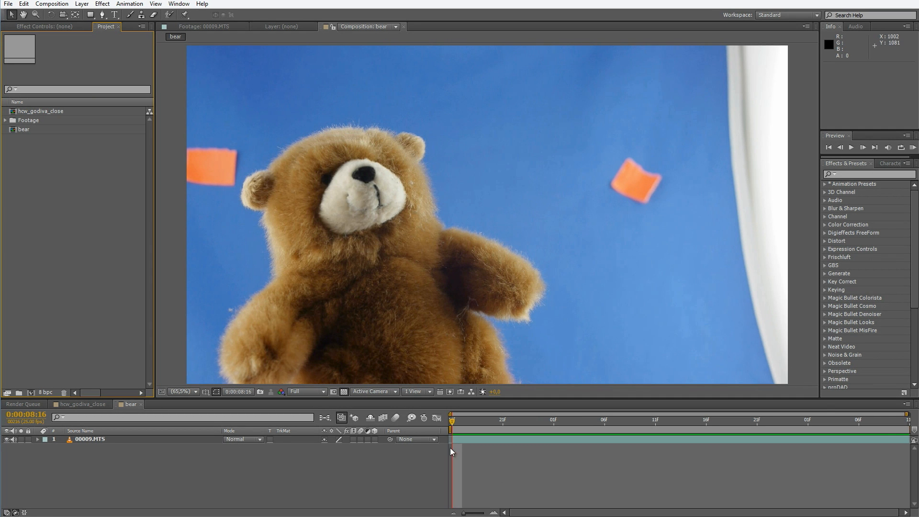
- Open the hcw_godiva_close composition and view the woman's green screen footage up close
{"action": "left_click_drag", "start_coordinate": [452, 426], "coordinate": [359, 431]}
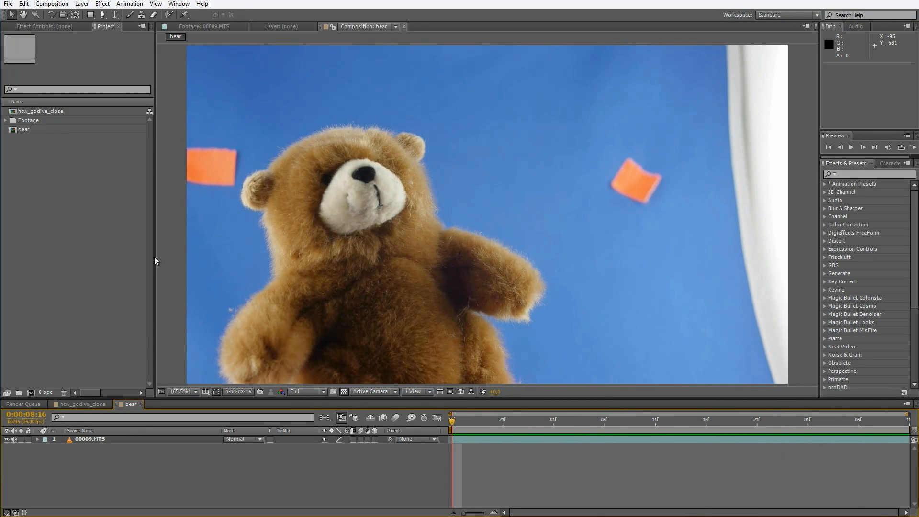
{"action": "double_click", "coordinate": [48, 112]}
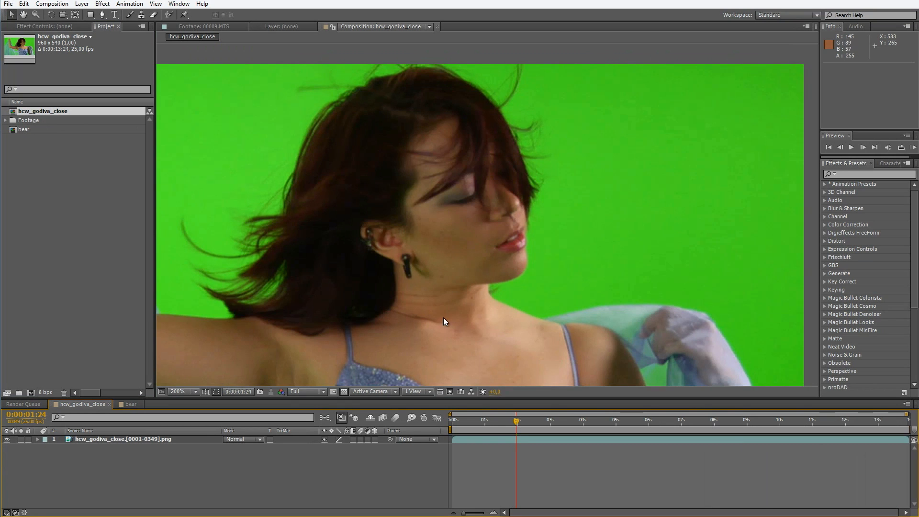
{"action": "scroll", "coordinate": [443, 317], "scroll_direction": "down", "scroll_amount": 1}
{"action": "left_click_drag", "start_coordinate": [424, 311], "coordinate": [469, 252]}
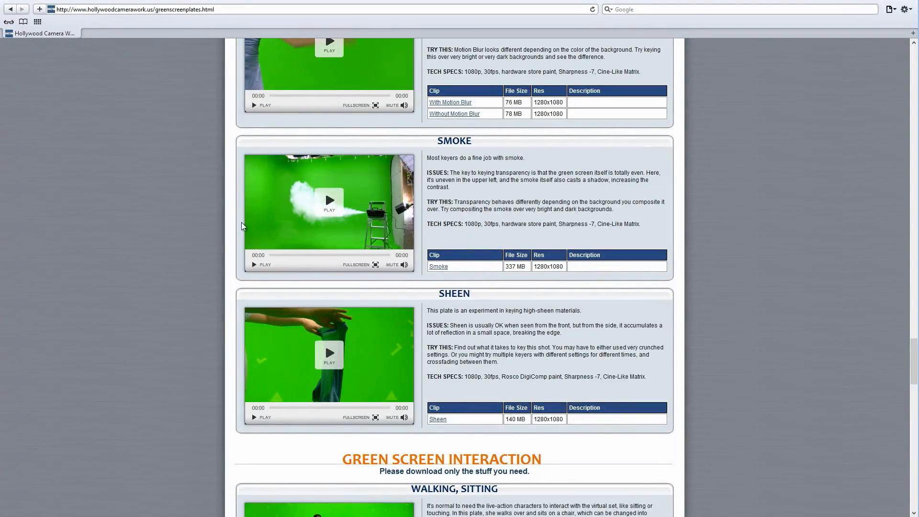
- Switch to the Hollywood Camera Work website in the browser and look through its free green screen plates
{"action": "scroll", "coordinate": [163, 301], "scroll_direction": "up", "scroll_amount": 5}
{"action": "scroll", "coordinate": [163, 295], "scroll_direction": "up", "scroll_amount": 20}
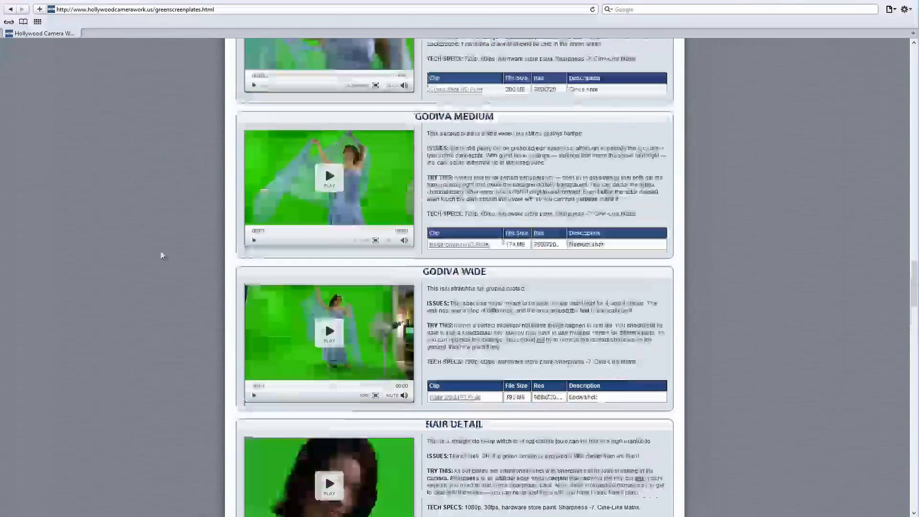
{"action": "scroll", "coordinate": [167, 230], "scroll_direction": "up", "scroll_amount": 15}
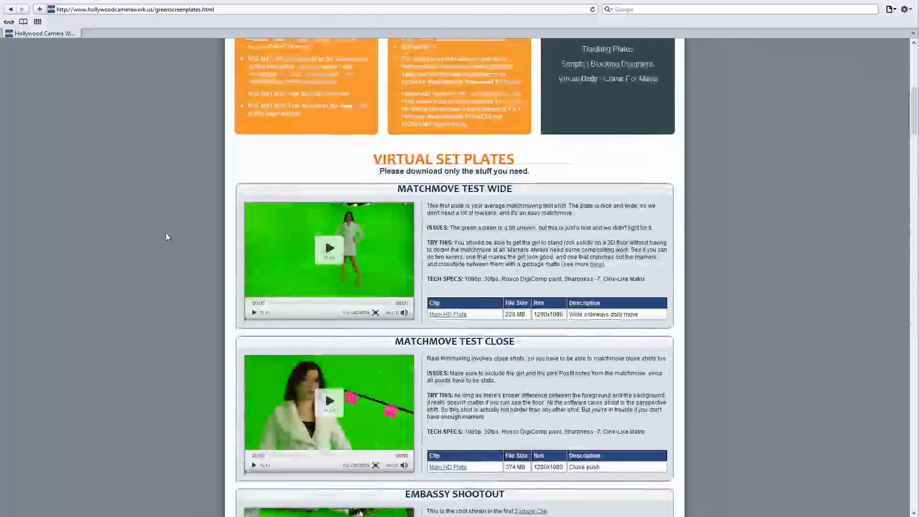
{"action": "scroll", "coordinate": [153, 295], "scroll_direction": "up", "scroll_amount": 1}
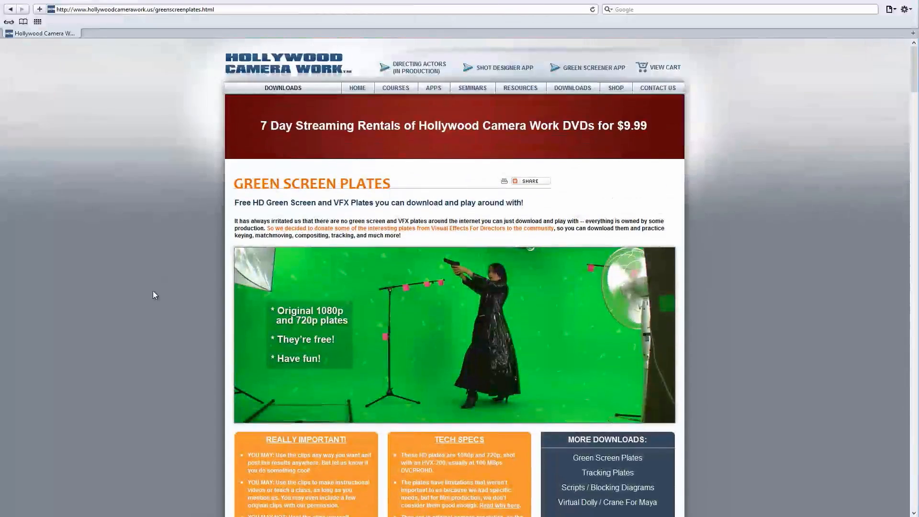
{"action": "scroll", "coordinate": [450, 311], "scroll_direction": "down", "scroll_amount": 12}
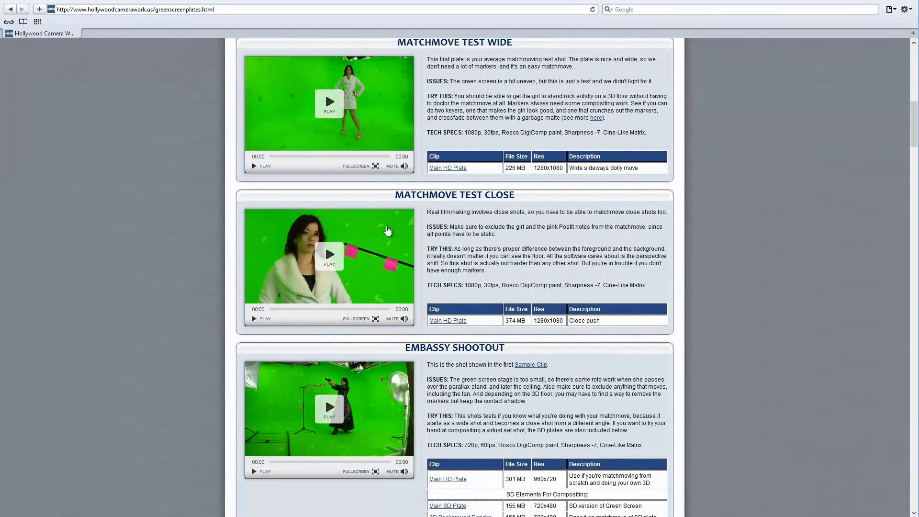
{"action": "scroll", "coordinate": [404, 264], "scroll_direction": "down", "scroll_amount": 7}
{"action": "left_click_drag", "start_coordinate": [917, 153], "coordinate": [917, 69]}
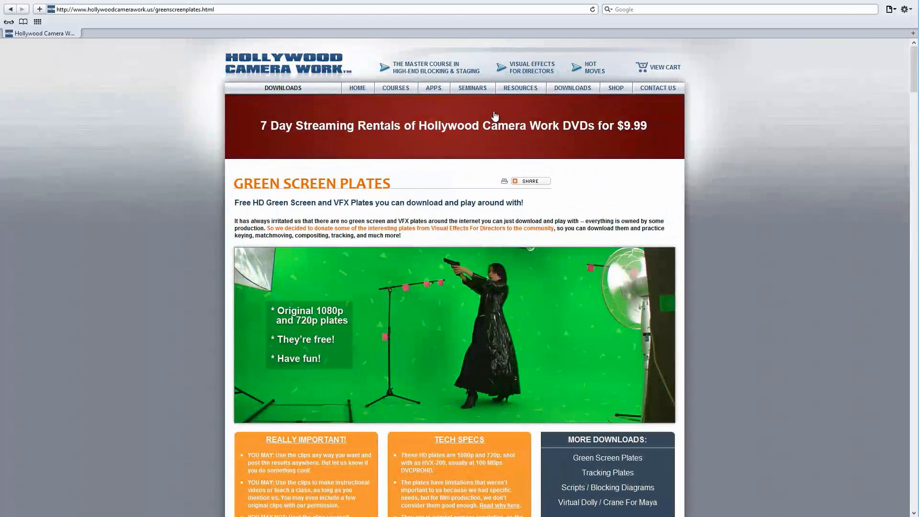
- Open the Visual Effects For Directors course page and look over its description
{"action": "mouse_move", "coordinate": [391, 91]}
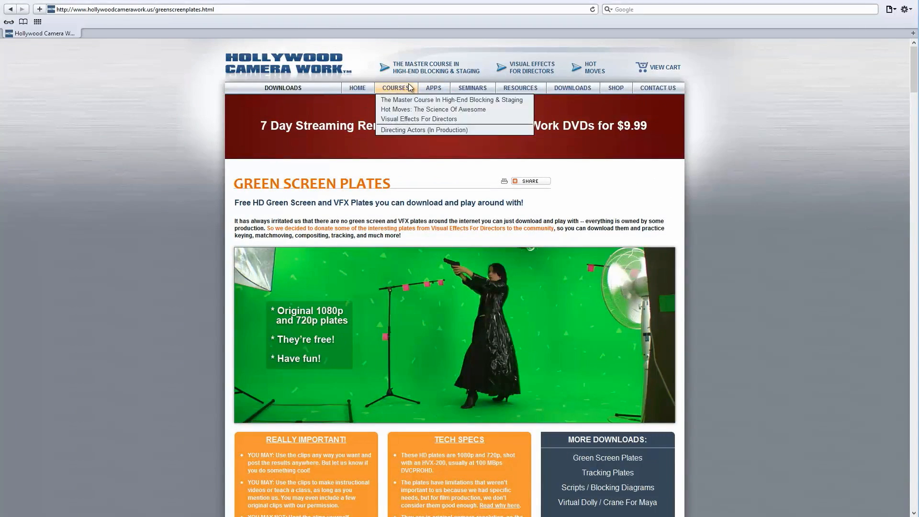
{"action": "left_click", "coordinate": [390, 119]}
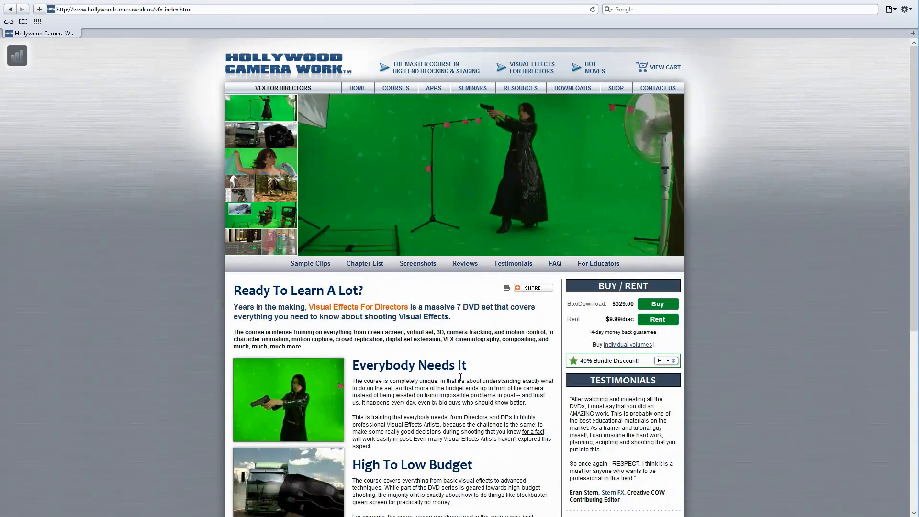
{"action": "scroll", "coordinate": [460, 374], "scroll_direction": "down", "scroll_amount": 4}
{"action": "scroll", "coordinate": [459, 373], "scroll_direction": "up", "scroll_amount": 4}
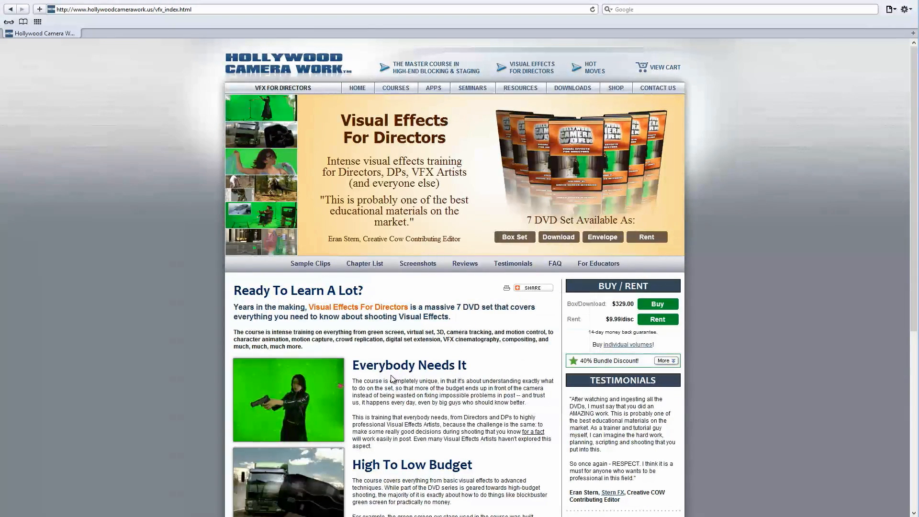
{"action": "left_click_drag", "start_coordinate": [353, 365], "coordinate": [441, 375]}
{"action": "left_click", "coordinate": [440, 375]}
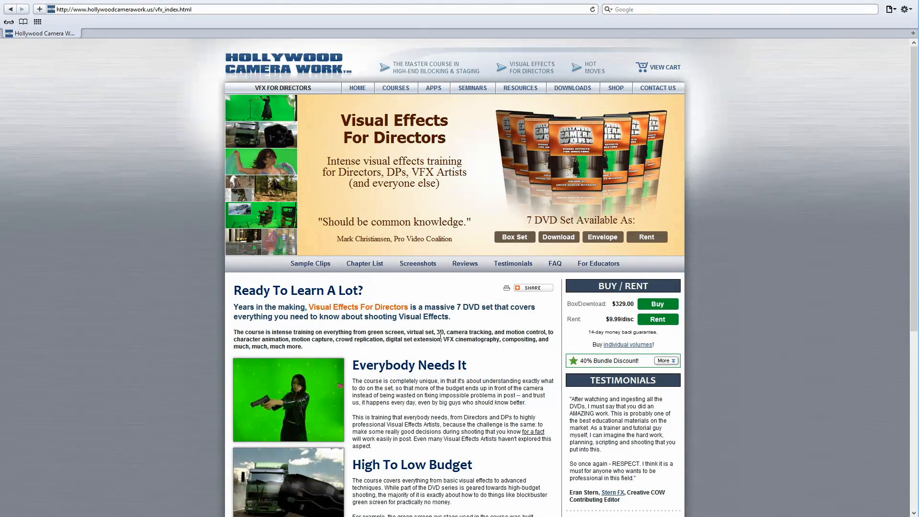
{"action": "scroll", "coordinate": [383, 383], "scroll_direction": "down", "scroll_amount": 5}
{"action": "scroll", "coordinate": [376, 368], "scroll_direction": "up", "scroll_amount": 5}
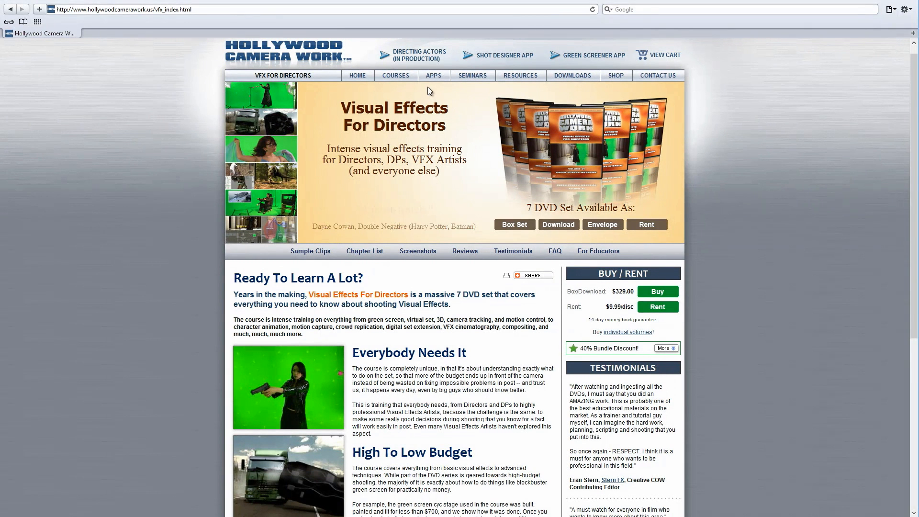
- Open the Green Screener app page and look through its description and example images
{"action": "mouse_move", "coordinate": [438, 75]}
{"action": "left_click", "coordinate": [447, 97]}
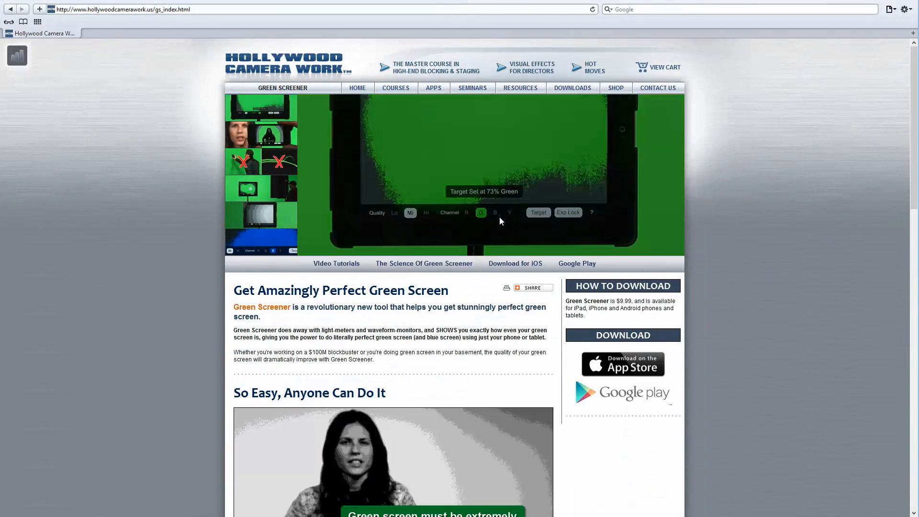
{"action": "mouse_move", "coordinate": [533, 287]}
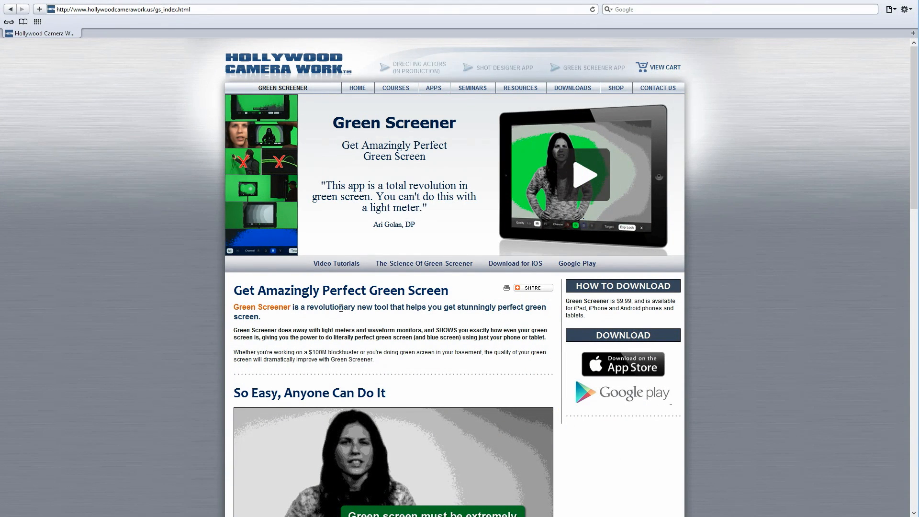
{"action": "scroll", "coordinate": [380, 299], "scroll_direction": "down", "scroll_amount": 2}
{"action": "scroll", "coordinate": [416, 252], "scroll_direction": "up", "scroll_amount": 1}
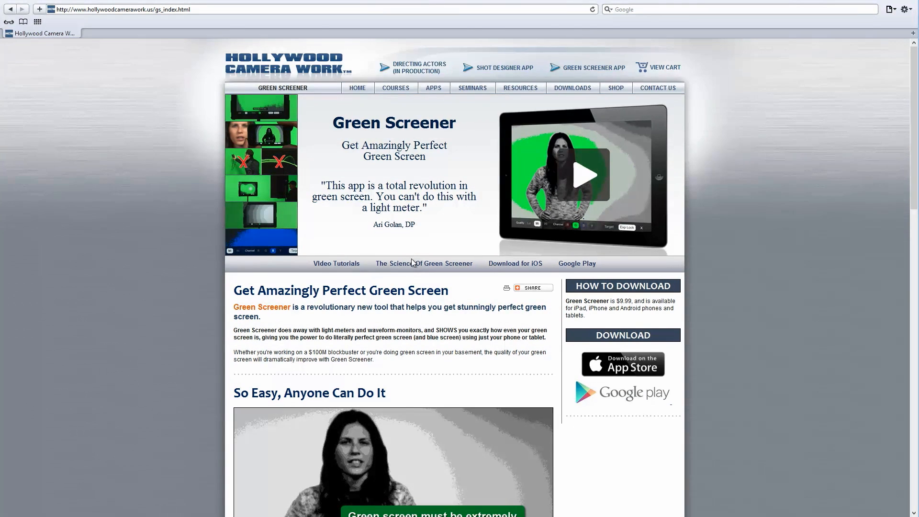
{"action": "scroll", "coordinate": [417, 258], "scroll_direction": "down", "scroll_amount": 15}
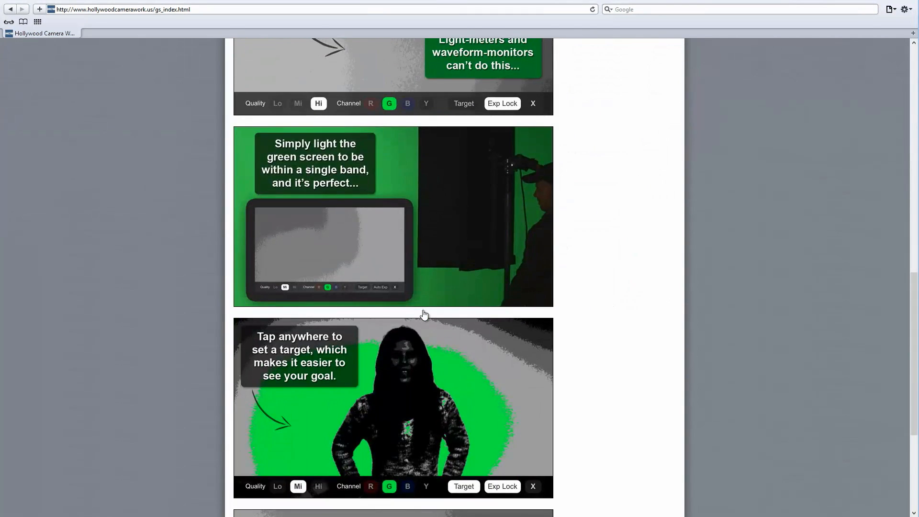
{"action": "scroll", "coordinate": [421, 315], "scroll_direction": "down", "scroll_amount": 5}
{"action": "scroll", "coordinate": [438, 376], "scroll_direction": "up", "scroll_amount": 7}
{"action": "scroll", "coordinate": [440, 328], "scroll_direction": "up", "scroll_amount": 15}
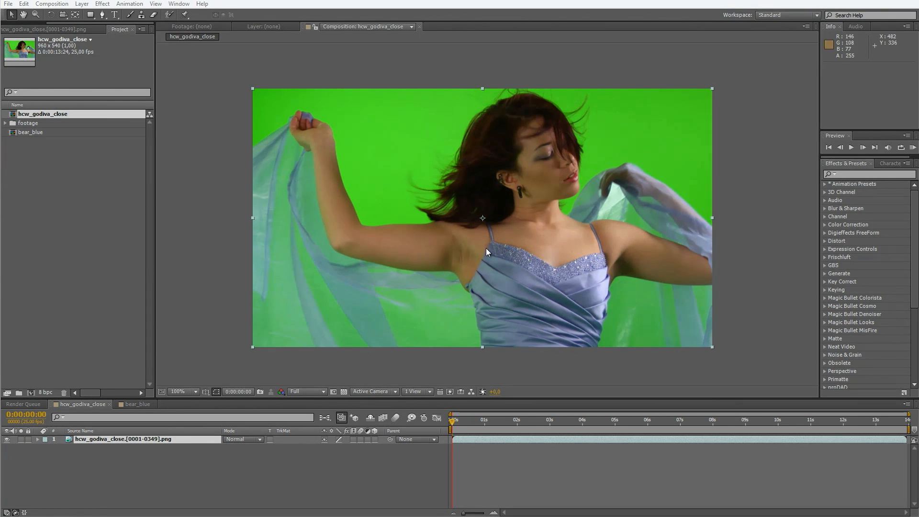
- Switch back to After Effects and examine the folds of the satin dress in hcw_godiva_close for green spill
{"action": "scroll", "coordinate": [550, 315], "scroll_direction": "up", "scroll_amount": 4}
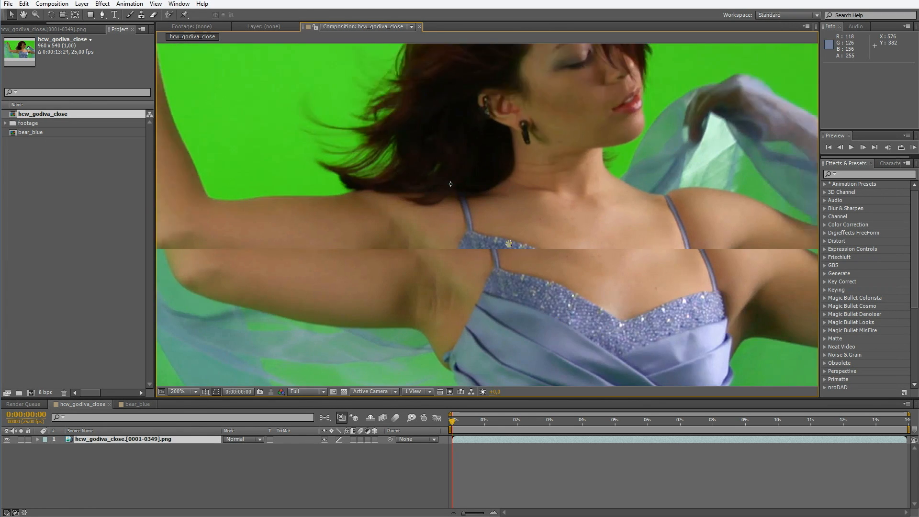
{"action": "left_click_drag", "start_coordinate": [512, 269], "coordinate": [483, 198]}
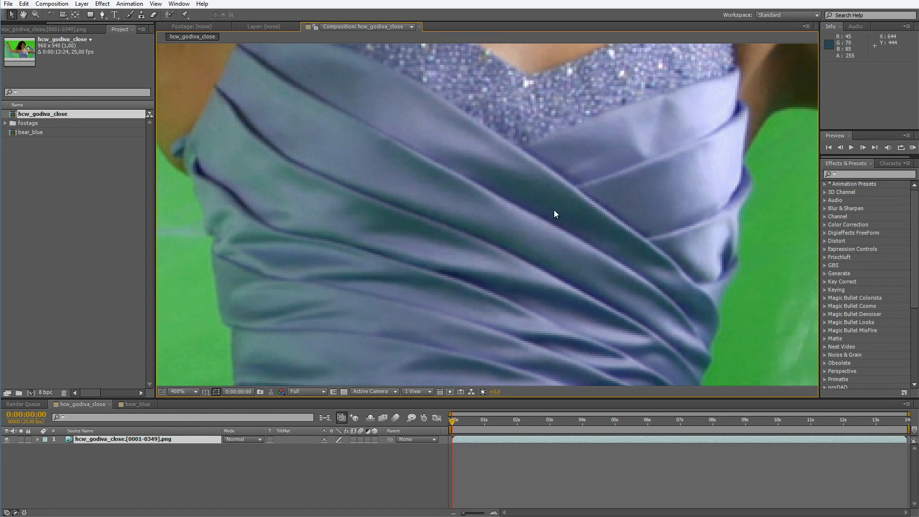
{"action": "scroll", "coordinate": [611, 229], "scroll_direction": "up", "scroll_amount": 1}
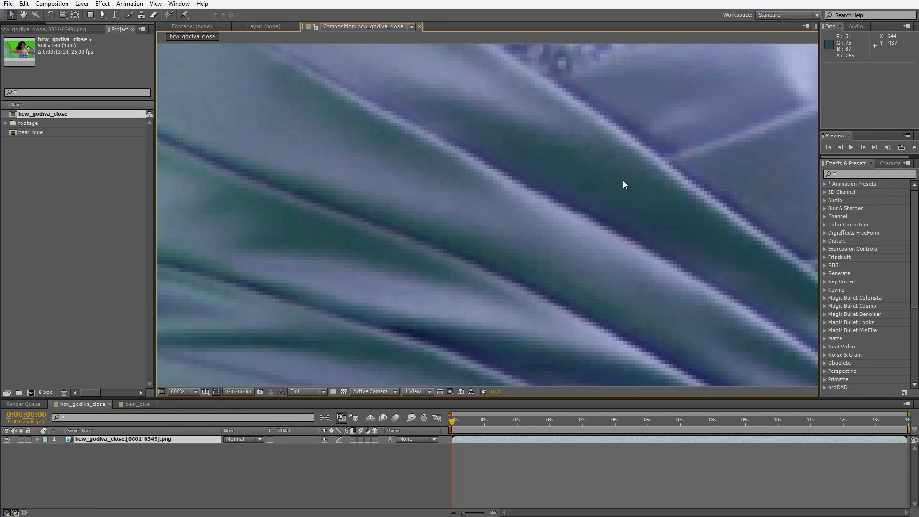
{"action": "scroll", "coordinate": [590, 220], "scroll_direction": "down", "scroll_amount": 1}
{"action": "scroll", "coordinate": [590, 220], "scroll_direction": "down", "scroll_amount": 1}
{"action": "scroll", "coordinate": [563, 220], "scroll_direction": "up", "scroll_amount": 1}
{"action": "scroll", "coordinate": [588, 194], "scroll_direction": "down", "scroll_amount": 1}
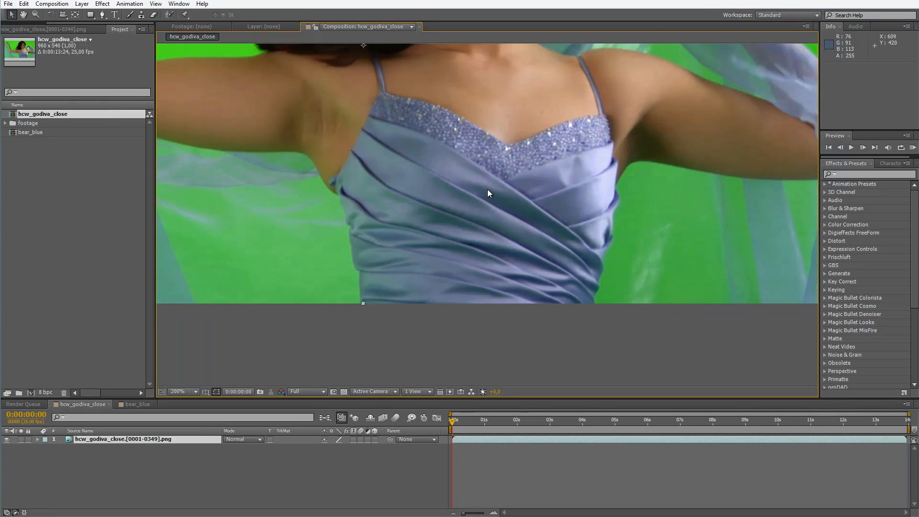
- Examine the translucent veil and the raised arm's edges against the green screen up close
{"action": "left_click_drag", "start_coordinate": [377, 181], "coordinate": [495, 217]}
{"action": "left_click_drag", "start_coordinate": [386, 139], "coordinate": [545, 272]}
{"action": "left_click_drag", "start_coordinate": [346, 162], "coordinate": [485, 239]}
{"action": "left_click_drag", "start_coordinate": [379, 297], "coordinate": [496, 216]}
{"action": "scroll", "coordinate": [384, 130], "scroll_direction": "up", "scroll_amount": 1}
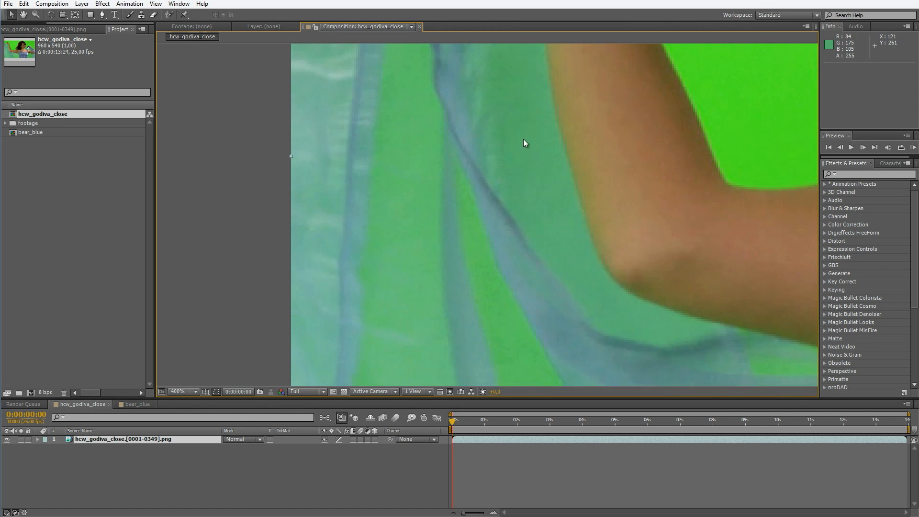
{"action": "left_click_drag", "start_coordinate": [526, 142], "coordinate": [434, 286]}
{"action": "left_click_drag", "start_coordinate": [418, 169], "coordinate": [421, 264]}
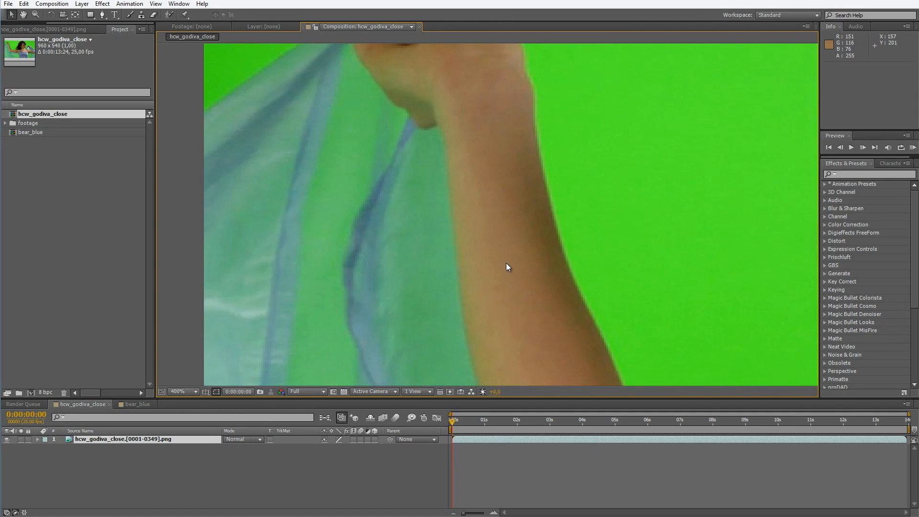
{"action": "scroll", "coordinate": [589, 287], "scroll_direction": "down", "scroll_amount": 2}
{"action": "scroll", "coordinate": [466, 209], "scroll_direction": "up", "scroll_amount": 2}
{"action": "scroll", "coordinate": [401, 139], "scroll_direction": "down", "scroll_amount": 1}
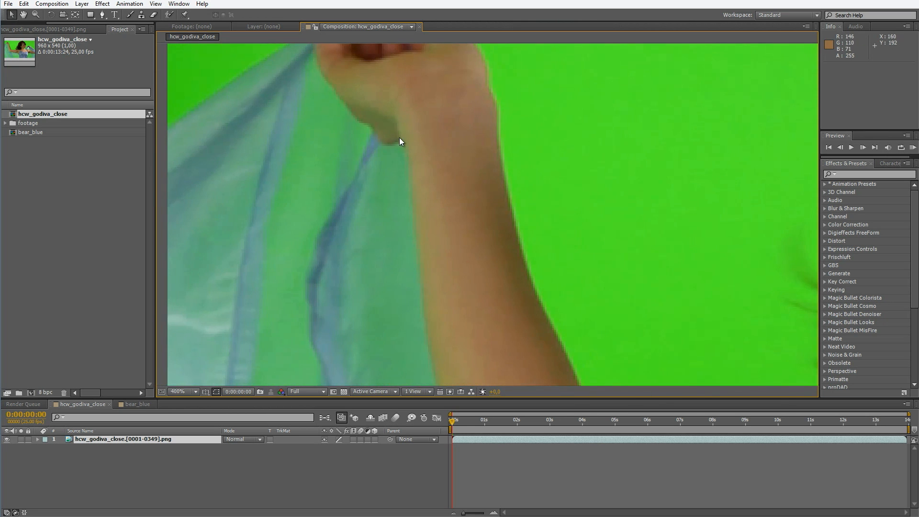
{"action": "scroll", "coordinate": [477, 252], "scroll_direction": "up", "scroll_amount": 2}
{"action": "left_click_drag", "start_coordinate": [454, 301], "coordinate": [356, 116]}
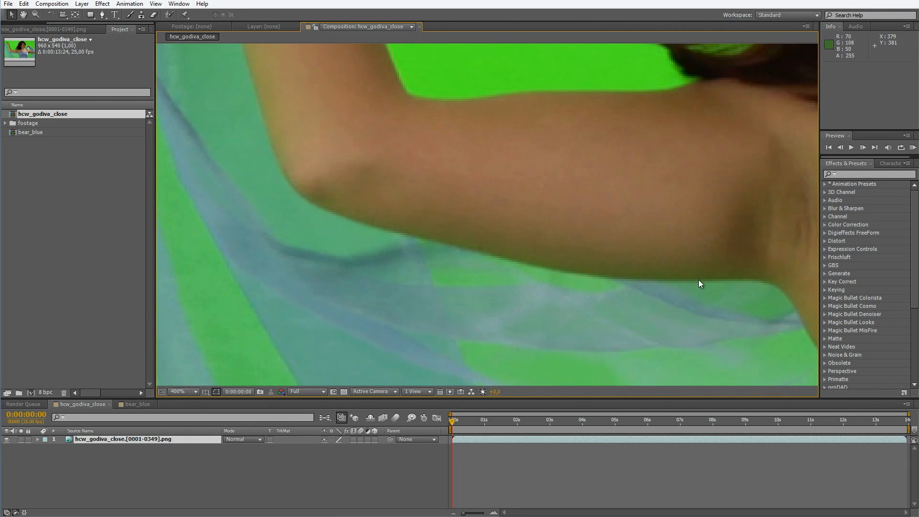
- Examine the underarm, face, jaw and earring area for green spill, ending on the whole frame
{"action": "left_click_drag", "start_coordinate": [535, 227], "coordinate": [163, 170]}
{"action": "left_click_drag", "start_coordinate": [589, 176], "coordinate": [360, 327]}
{"action": "left_click_drag", "start_coordinate": [551, 102], "coordinate": [464, 292]}
{"action": "left_click_drag", "start_coordinate": [463, 205], "coordinate": [531, 245]}
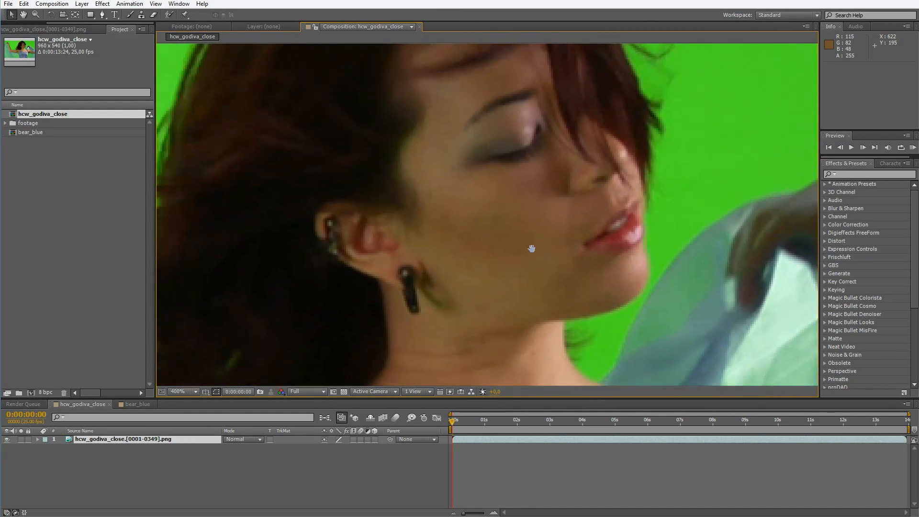
{"action": "left_click_drag", "start_coordinate": [453, 308], "coordinate": [483, 243]}
{"action": "scroll", "coordinate": [484, 249], "scroll_direction": "up", "scroll_amount": 1}
{"action": "scroll", "coordinate": [527, 165], "scroll_direction": "down", "scroll_amount": 1}
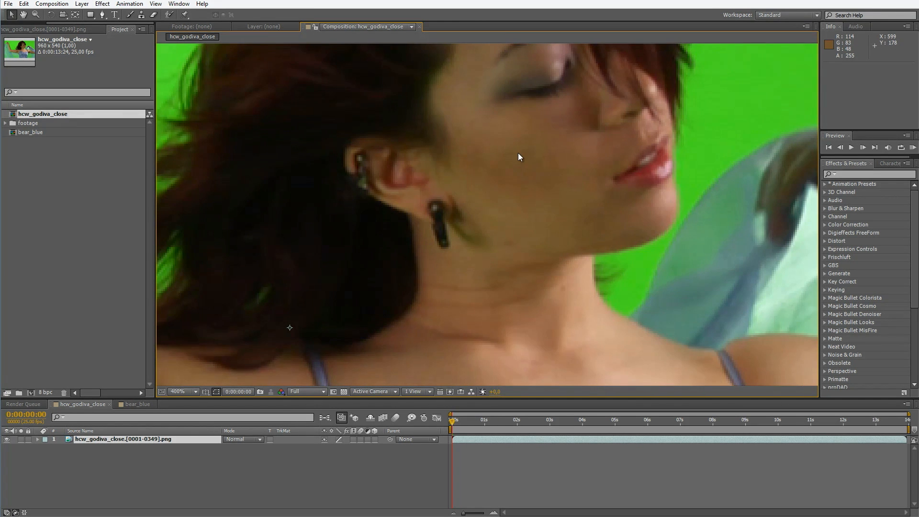
{"action": "left_click_drag", "start_coordinate": [518, 153], "coordinate": [517, 191]}
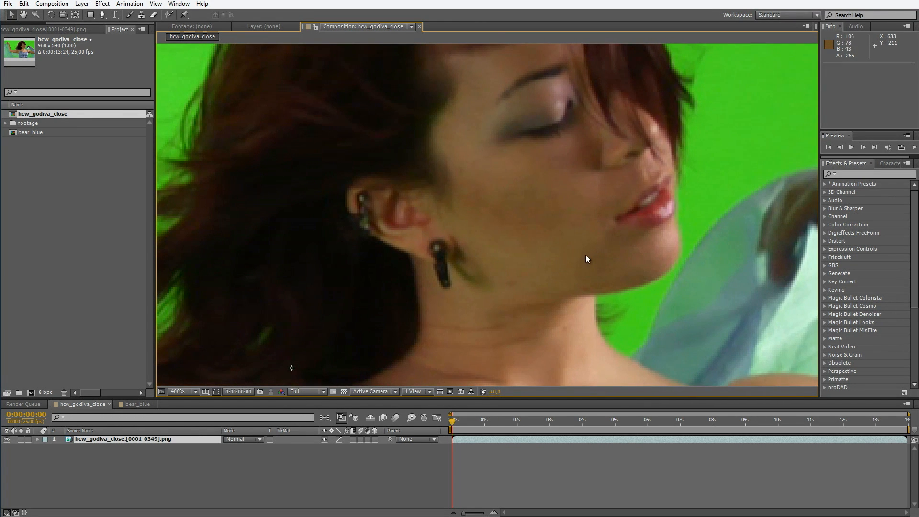
{"action": "scroll", "coordinate": [521, 286], "scroll_direction": "up", "scroll_amount": 1}
{"action": "left_click_drag", "start_coordinate": [521, 287], "coordinate": [468, 207]}
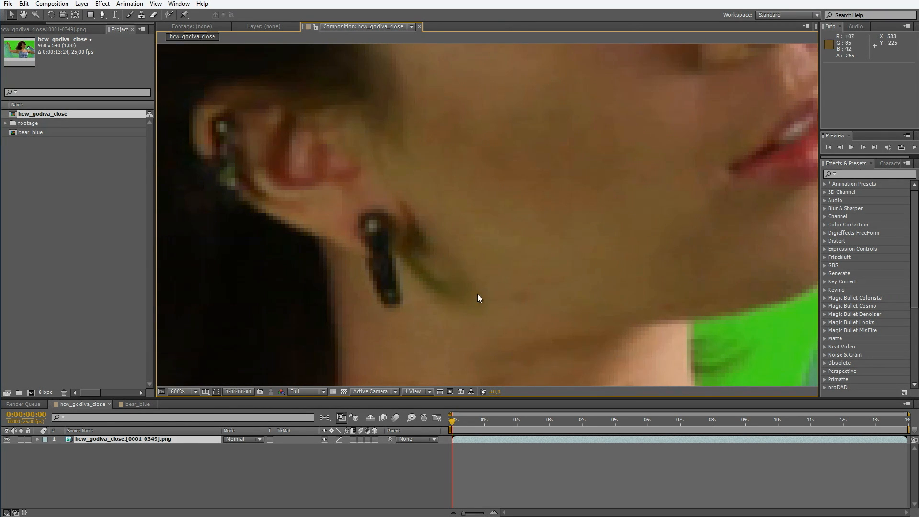
{"action": "scroll", "coordinate": [373, 246], "scroll_direction": "down", "scroll_amount": 4}
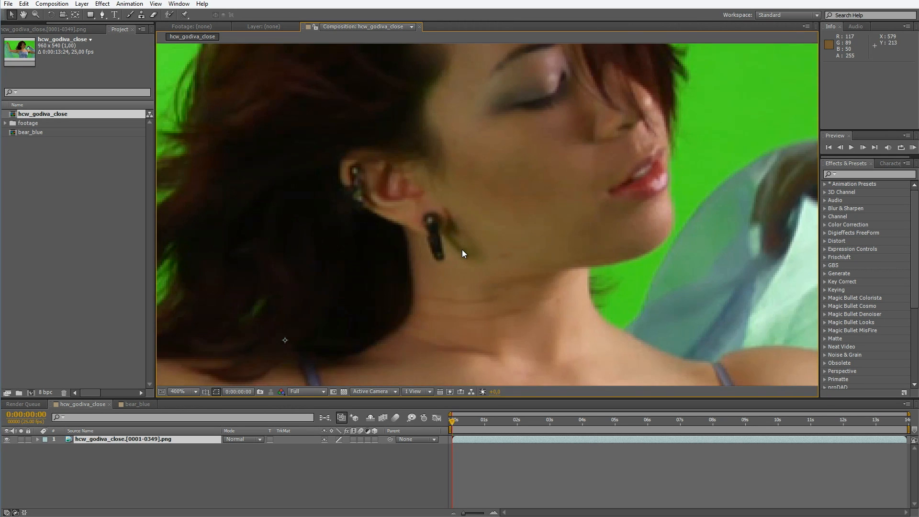
{"action": "scroll", "coordinate": [448, 255], "scroll_direction": "down", "scroll_amount": 1}
{"action": "left_click_drag", "start_coordinate": [383, 251], "coordinate": [434, 219]}
- Apply the Keylight (1.2) effect to the hcw_godiva_close footage layer and widen the area showing its controls
{"action": "left_click", "coordinate": [842, 173]}
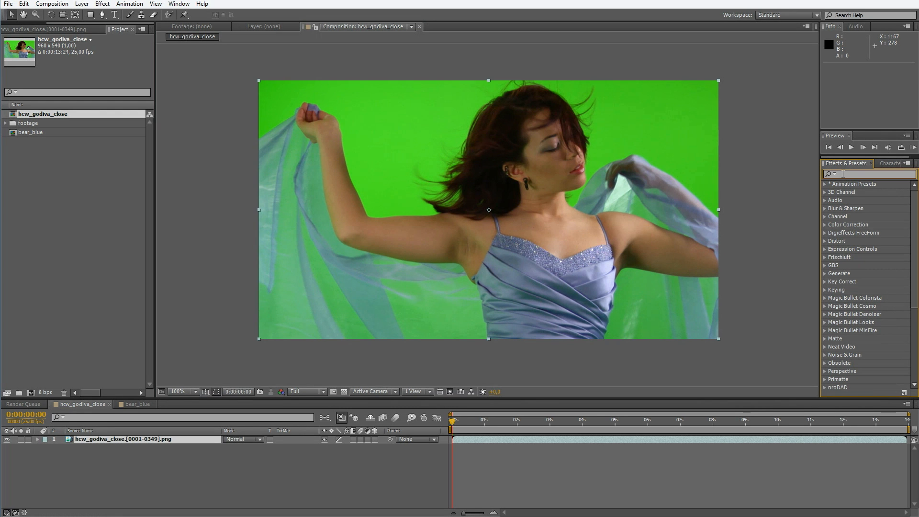
{"action": "type", "text": "keylight"}
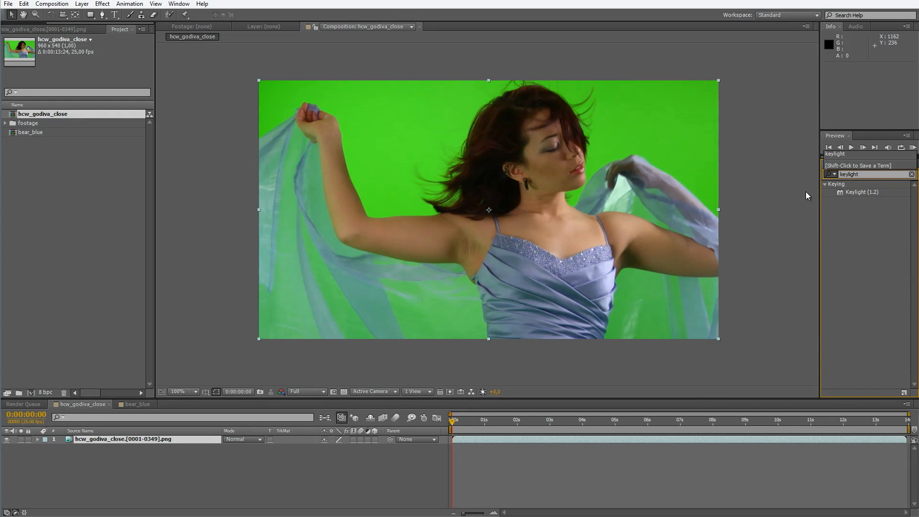
{"action": "left_click_drag", "start_coordinate": [866, 191], "coordinate": [847, 234]}
{"action": "left_click_drag", "start_coordinate": [858, 193], "coordinate": [521, 234]}
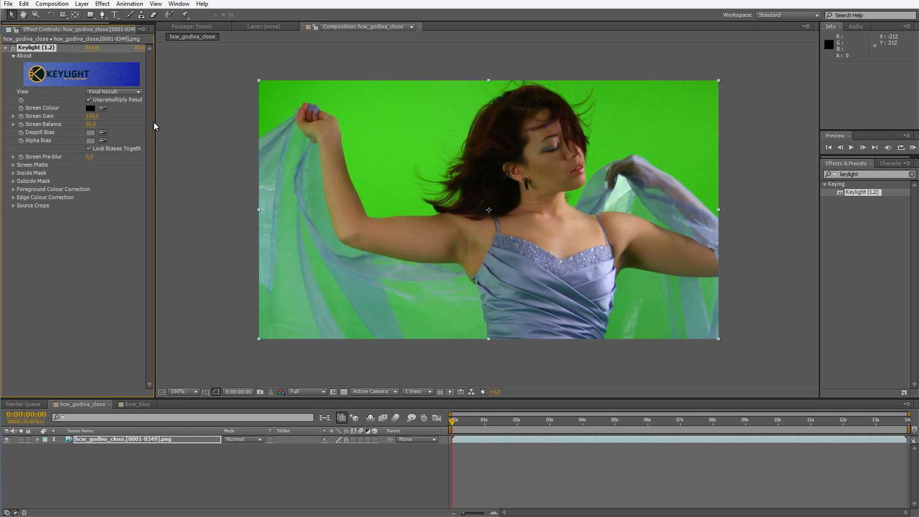
{"action": "left_click_drag", "start_coordinate": [154, 124], "coordinate": [173, 125]}
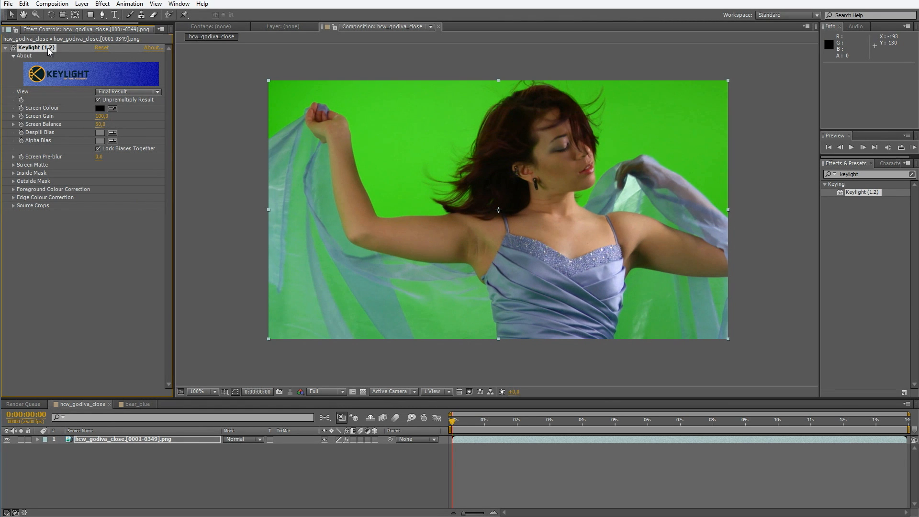
- Remove the Keylight (1.2) effect from the footage layer
{"action": "key", "text": "Delete"}
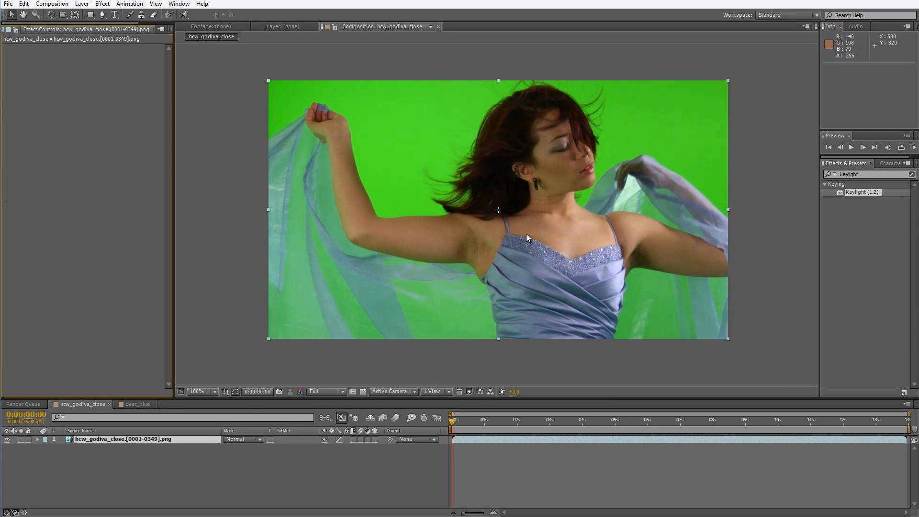
- Apply the Spill Suppressor effect to the footage and sample the green backdrop as its color to suppress
{"action": "left_click", "coordinate": [870, 173]}
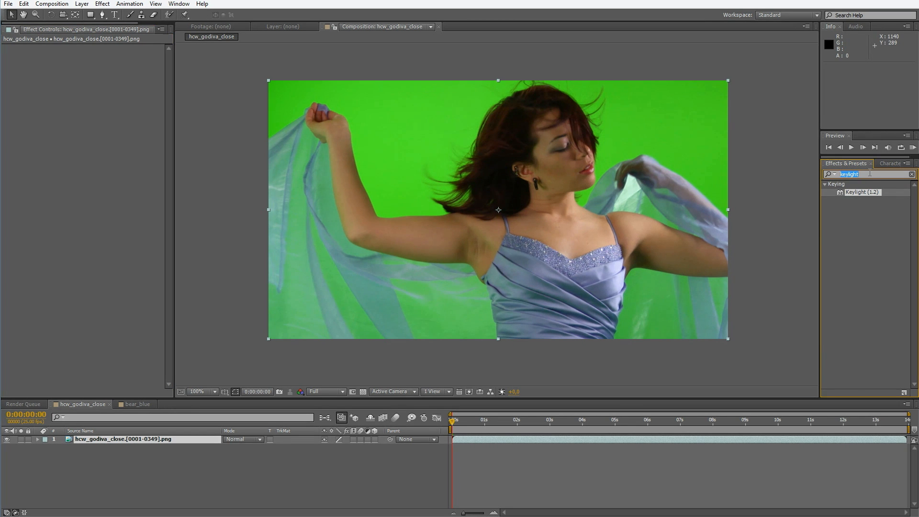
{"action": "type", "text": "spill"}
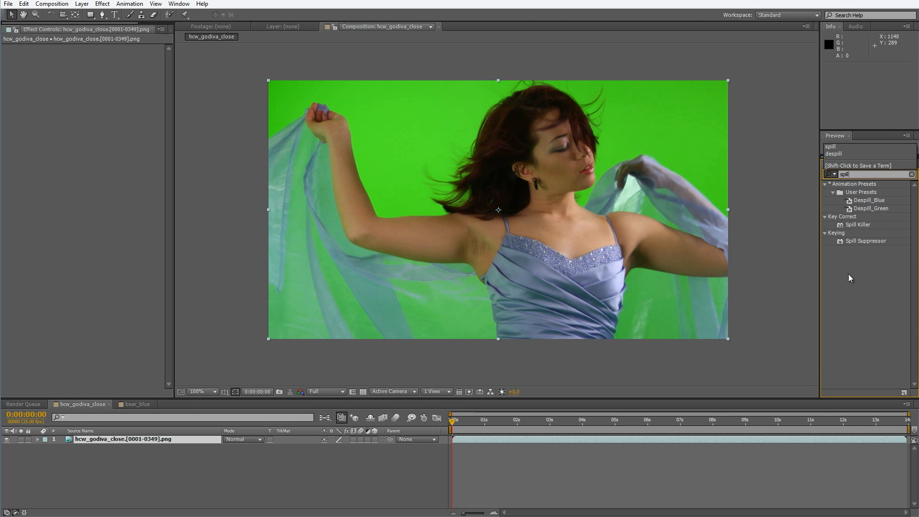
{"action": "left_click_drag", "start_coordinate": [867, 241], "coordinate": [654, 134]}
{"action": "scroll", "coordinate": [522, 208], "scroll_direction": "up", "scroll_amount": 1}
{"action": "left_click", "coordinate": [112, 56]}
{"action": "left_click", "coordinate": [328, 174]}
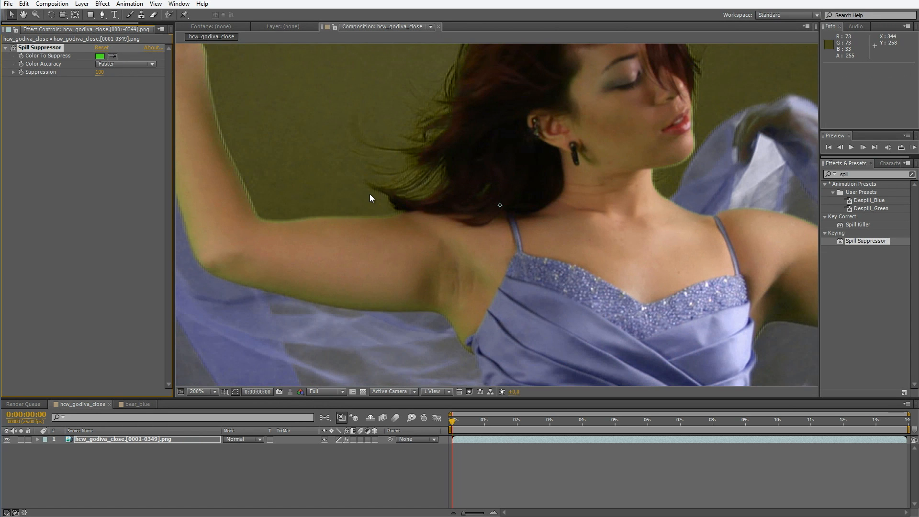
- Examine the spill-suppressed dress, veil, raised arm's edges, jaw and face up close for leftover green and edge artifacts
{"action": "scroll", "coordinate": [370, 194], "scroll_direction": "down", "scroll_amount": 1}
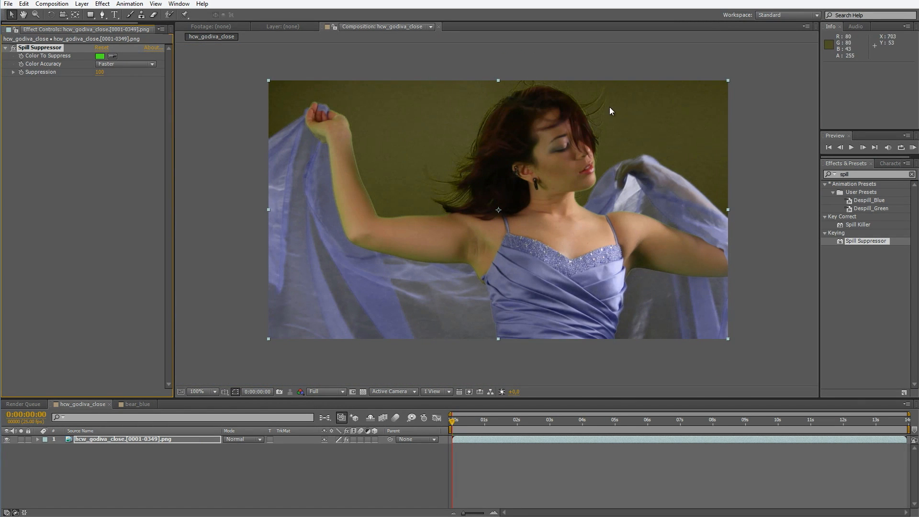
{"action": "scroll", "coordinate": [390, 147], "scroll_direction": "up", "scroll_amount": 1}
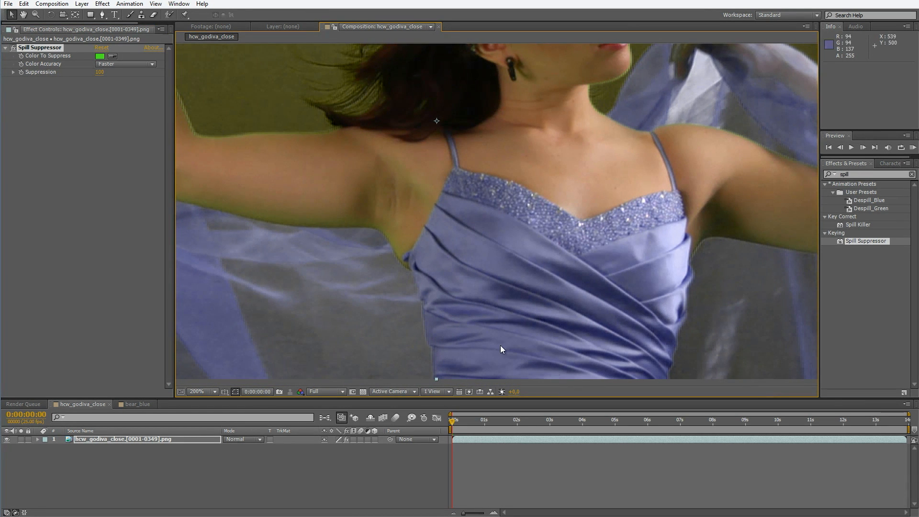
{"action": "left_click_drag", "start_coordinate": [338, 247], "coordinate": [508, 265]}
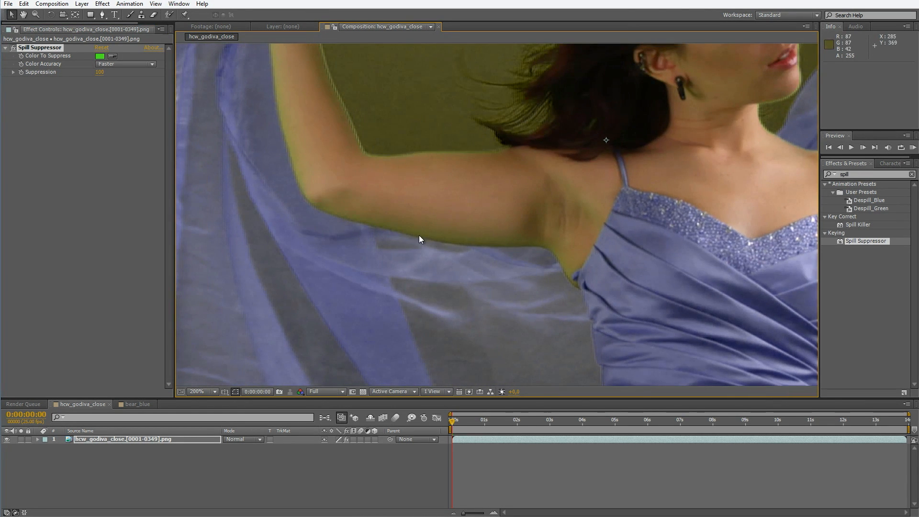
{"action": "left_click_drag", "start_coordinate": [341, 158], "coordinate": [379, 266]}
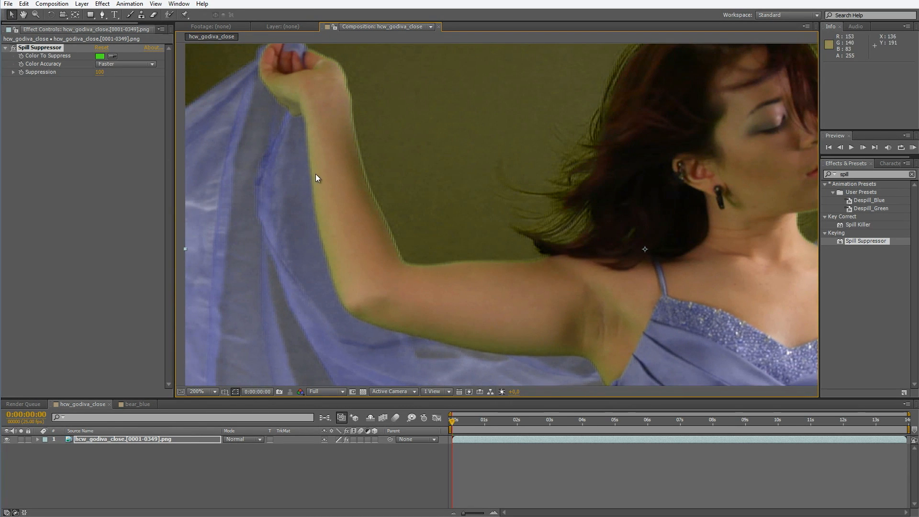
{"action": "left_click_drag", "start_coordinate": [656, 221], "coordinate": [409, 225]}
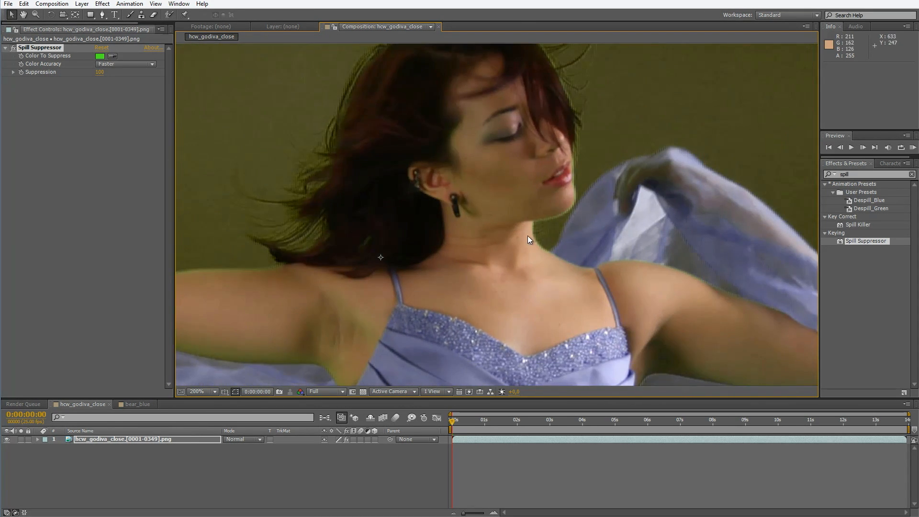
{"action": "scroll", "coordinate": [501, 219], "scroll_direction": "up", "scroll_amount": 2}
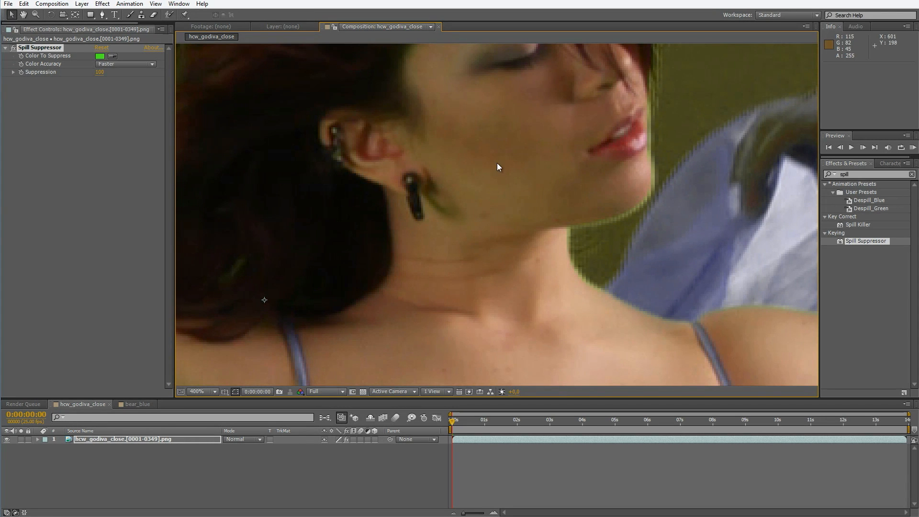
{"action": "left_click_drag", "start_coordinate": [460, 196], "coordinate": [490, 323]}
- Replace the Spill Suppressor effect on the footage layer with Hue/Saturation
{"action": "left_click", "coordinate": [25, 50]}
{"action": "key", "text": "Delete"}
{"action": "double_click", "coordinate": [863, 173]}
{"action": "type", "text": "hue"}
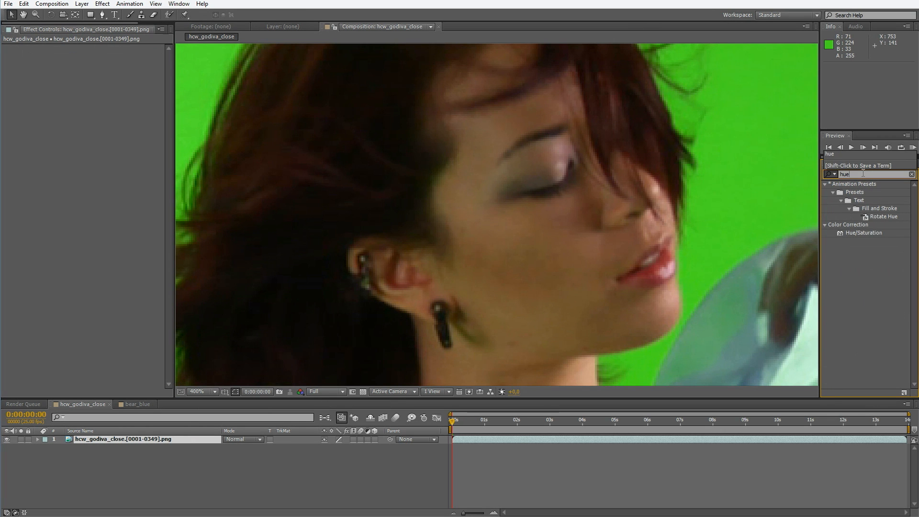
{"action": "left_click_drag", "start_coordinate": [869, 234], "coordinate": [104, 162]}
- Limit the Hue/Saturation adjustment to the Greens channel and set Green Saturation to -100
{"action": "scroll", "coordinate": [403, 170], "scroll_direction": "down", "scroll_amount": 4}
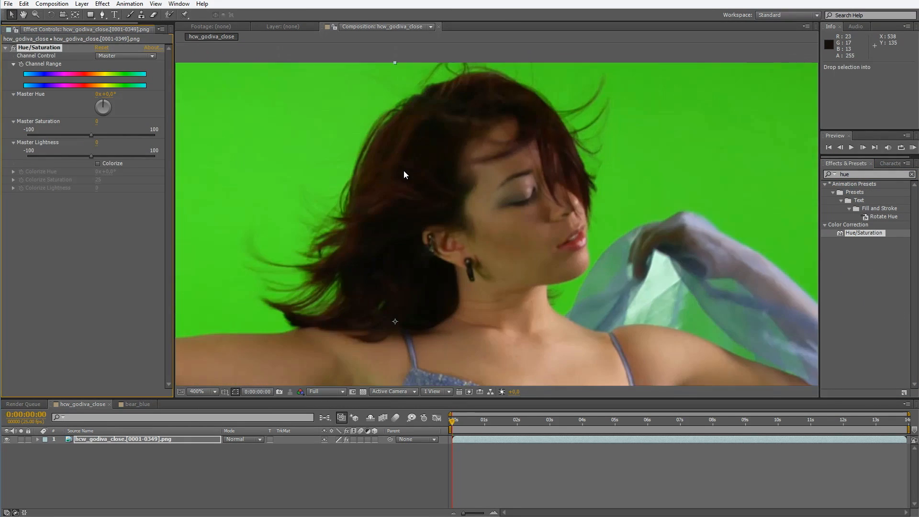
{"action": "scroll", "coordinate": [400, 175], "scroll_direction": "up", "scroll_amount": 2}
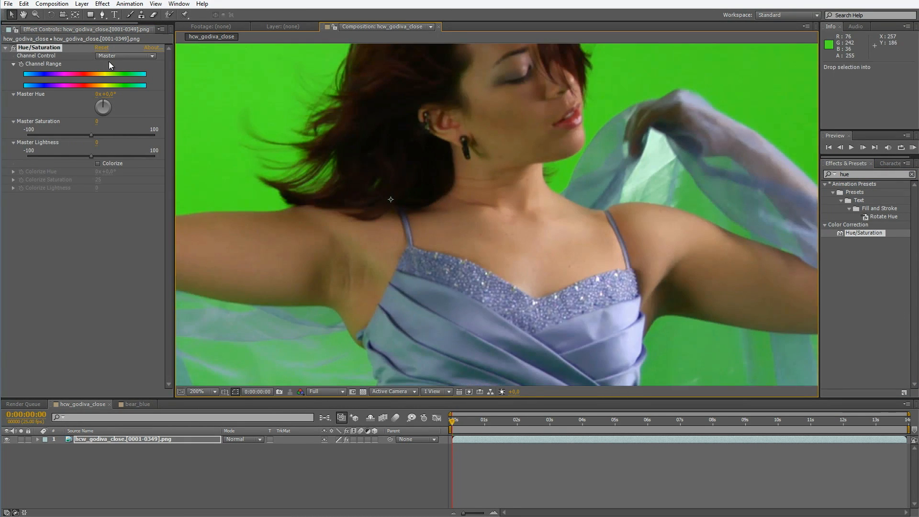
{"action": "left_click", "coordinate": [131, 56]}
{"action": "left_click", "coordinate": [122, 98]}
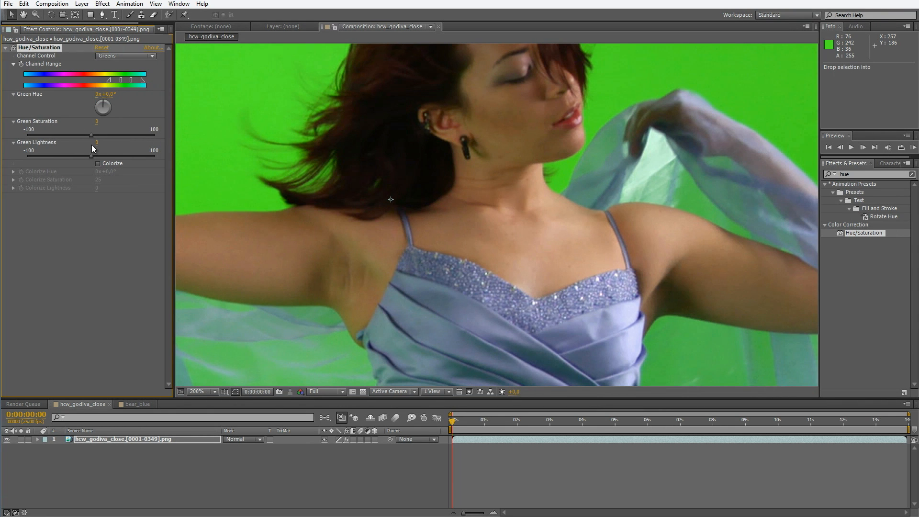
{"action": "left_click_drag", "start_coordinate": [90, 136], "coordinate": [27, 136]}
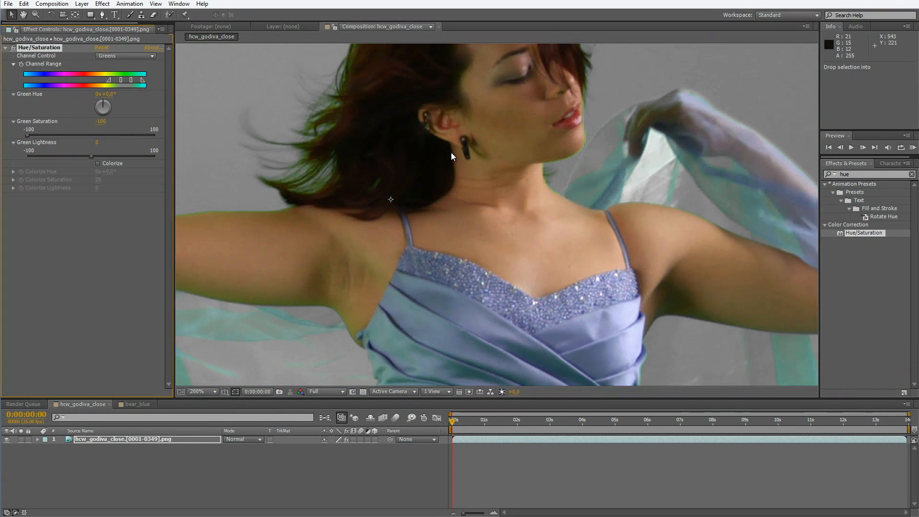
- Try widening the Greens channel range toward yellow and past cyan, and remove the Hue/Saturation effect
{"action": "left_click_drag", "start_coordinate": [311, 212], "coordinate": [575, 234]}
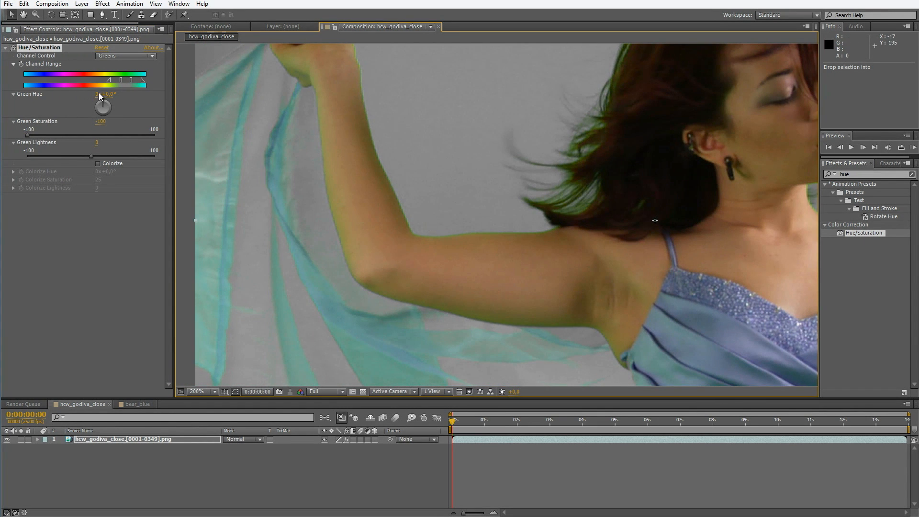
{"action": "left_click_drag", "start_coordinate": [109, 80], "coordinate": [98, 79]}
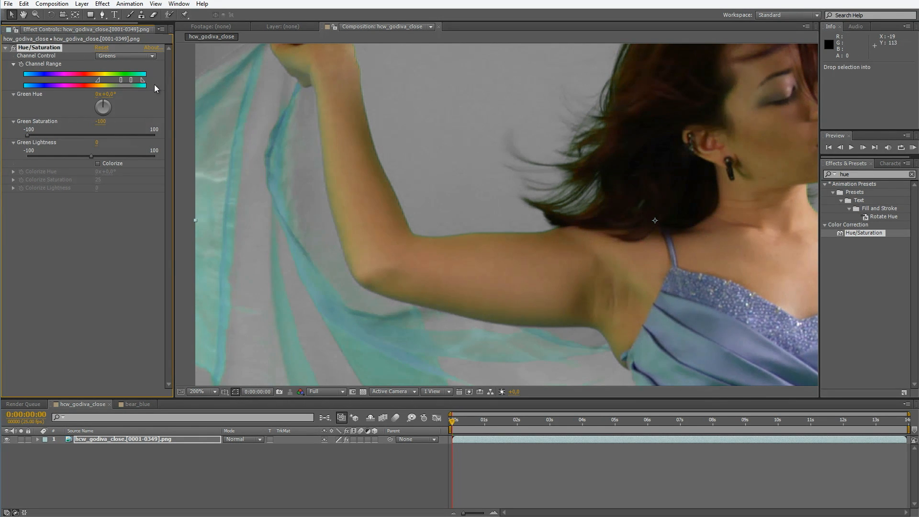
{"action": "left_click_drag", "start_coordinate": [141, 81], "coordinate": [150, 79]}
{"action": "scroll", "coordinate": [624, 157], "scroll_direction": "down", "scroll_amount": 1}
{"action": "left_click_drag", "start_coordinate": [571, 163], "coordinate": [463, 172]}
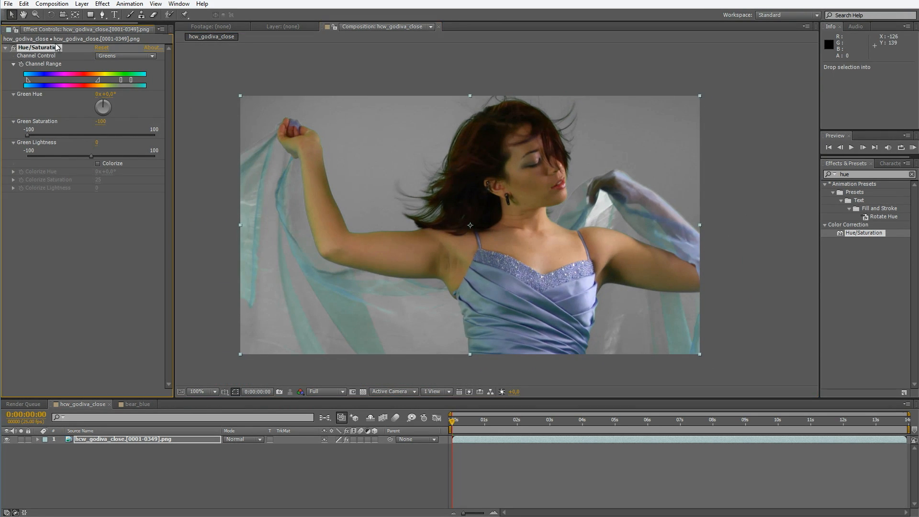
{"action": "key", "text": "Delete"}
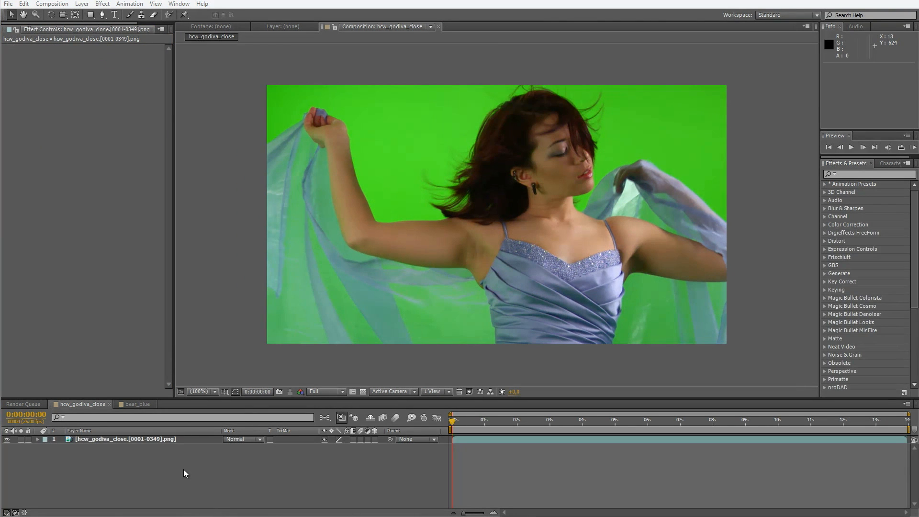
- Duplicate the hcw_godiva_close footage layer and rename the upper copy despill
{"action": "left_click", "coordinate": [172, 442]}
{"action": "key", "text": "ctrl+d"}
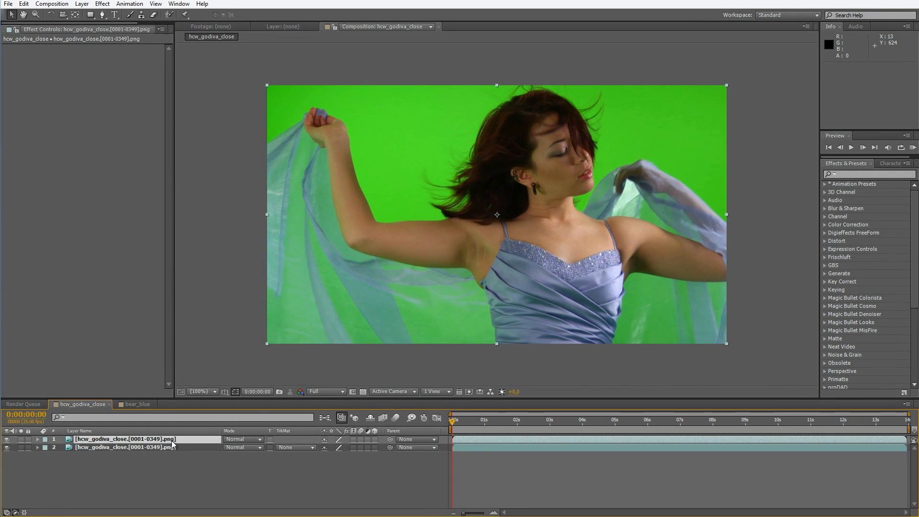
{"action": "key", "text": "Return"}
{"action": "type", "text": "despill"}
{"action": "key", "text": "Return"}
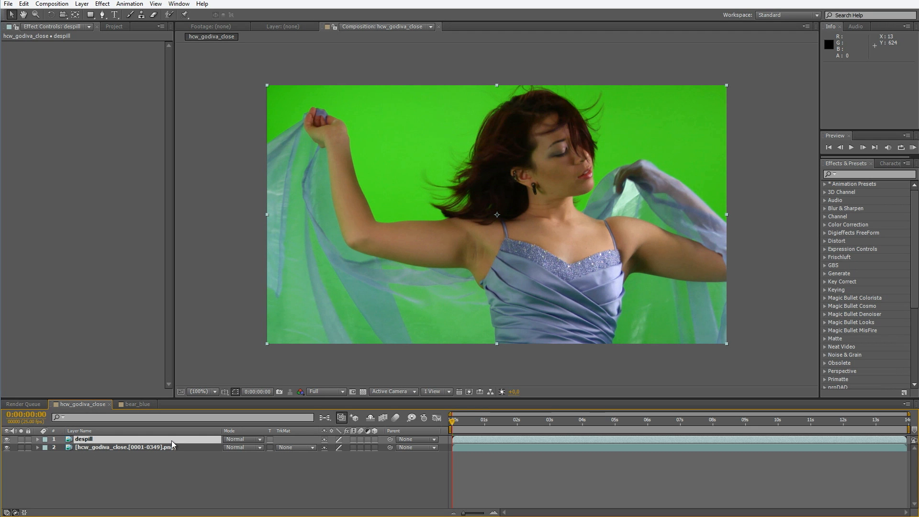
- Compare the red, green and blue channels of the whole frame individually, ending on the green channel
{"action": "key", "text": "alt+1"}
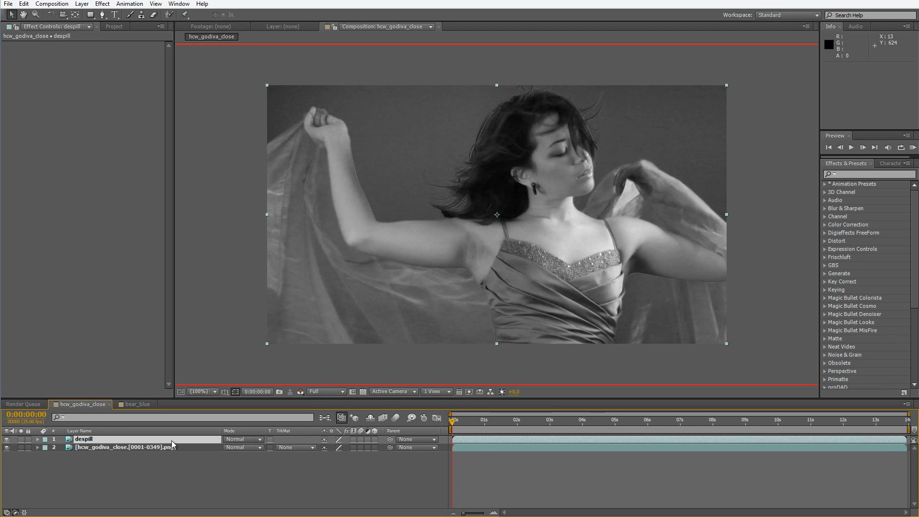
{"action": "key", "text": "alt+2"}
{"action": "key", "text": "alt+3"}
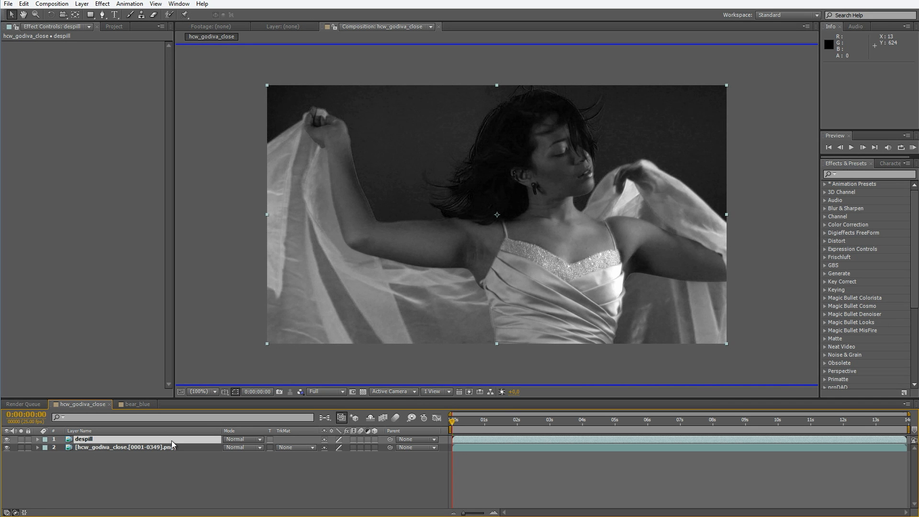
{"action": "key", "text": "alt+1"}
{"action": "key", "text": "alt+3"}
{"action": "key", "text": "alt+1"}
{"action": "key", "text": "alt+2"}
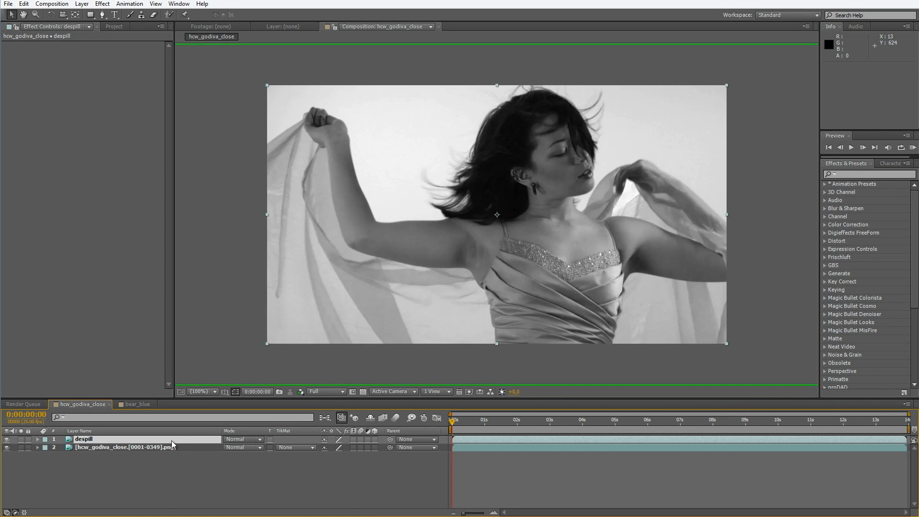
{"action": "key", "text": "alt+3"}
{"action": "key", "text": "alt+1"}
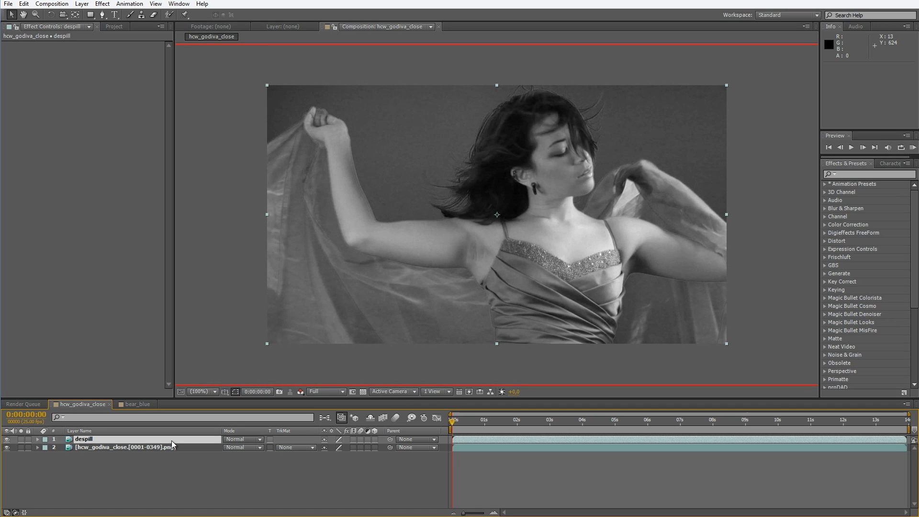
{"action": "key", "text": "alt+2"}
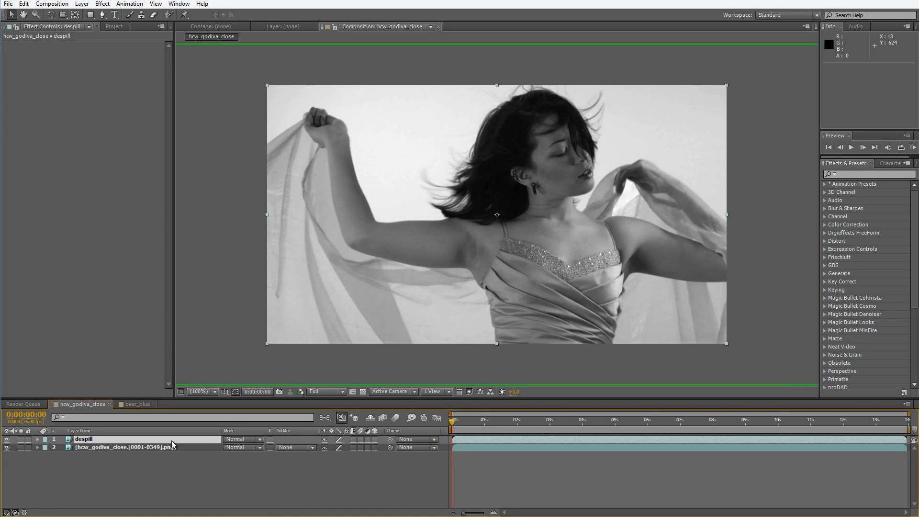
- Compare the backdrop, hair and face up close in the red, blue and green channels, ending on green
{"action": "key", "text": "period"}
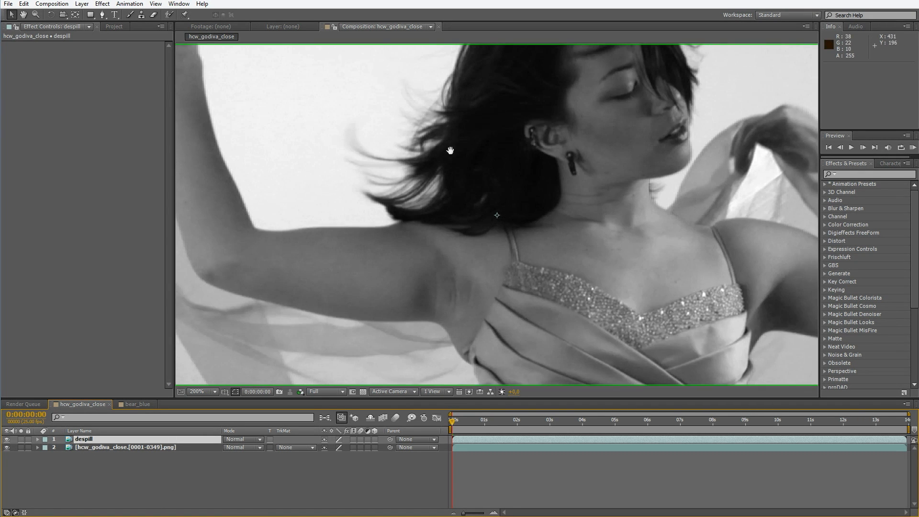
{"action": "left_click_drag", "start_coordinate": [450, 150], "coordinate": [447, 267]}
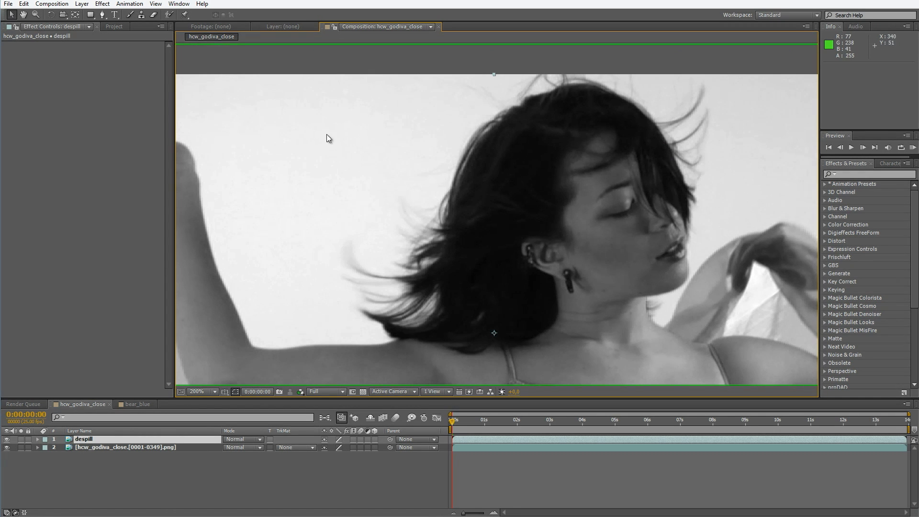
{"action": "key", "text": "alt+1"}
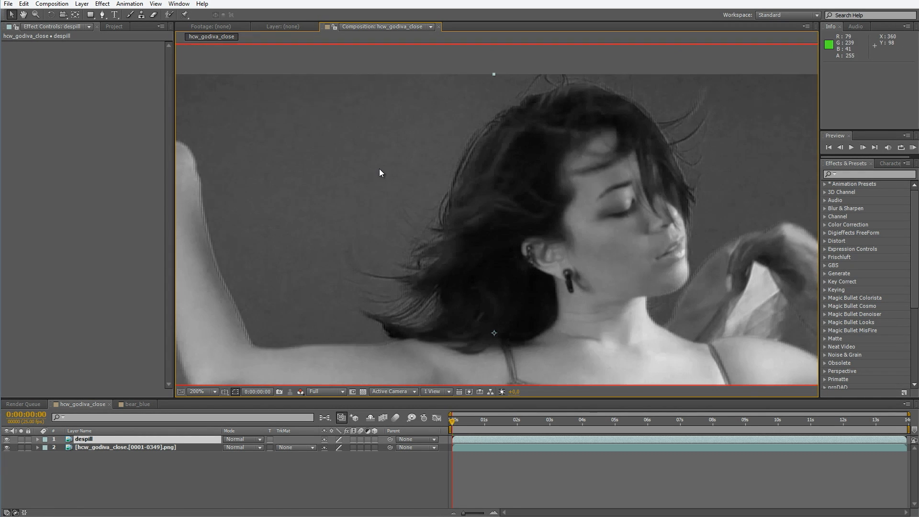
{"action": "key", "text": "alt+3"}
{"action": "key", "text": "alt+2"}
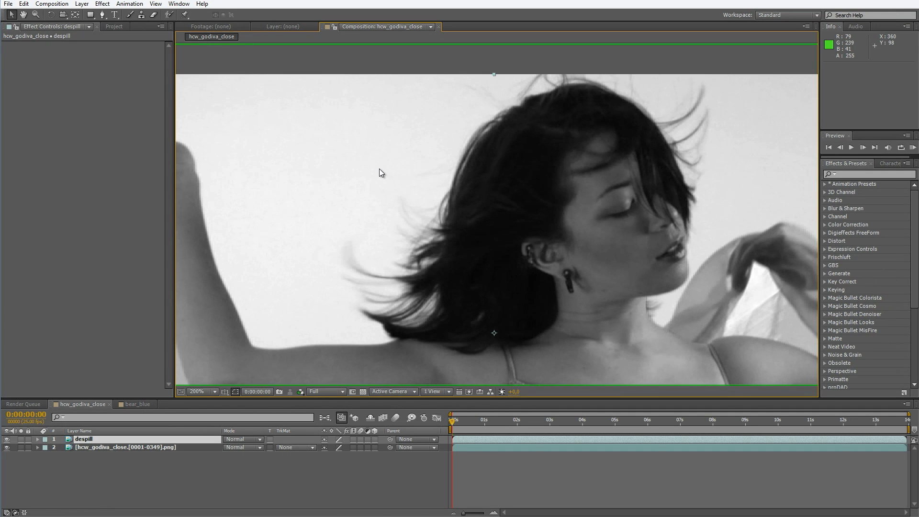
{"action": "key", "text": "comma"}
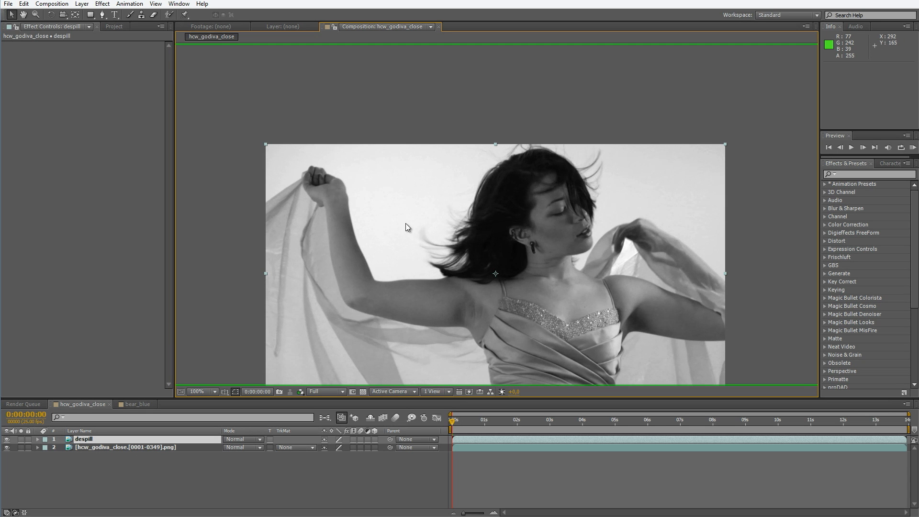
- Find the Curves effect and apply it to the despill layer
{"action": "left_click", "coordinate": [853, 177]}
{"action": "type", "text": "curves"}
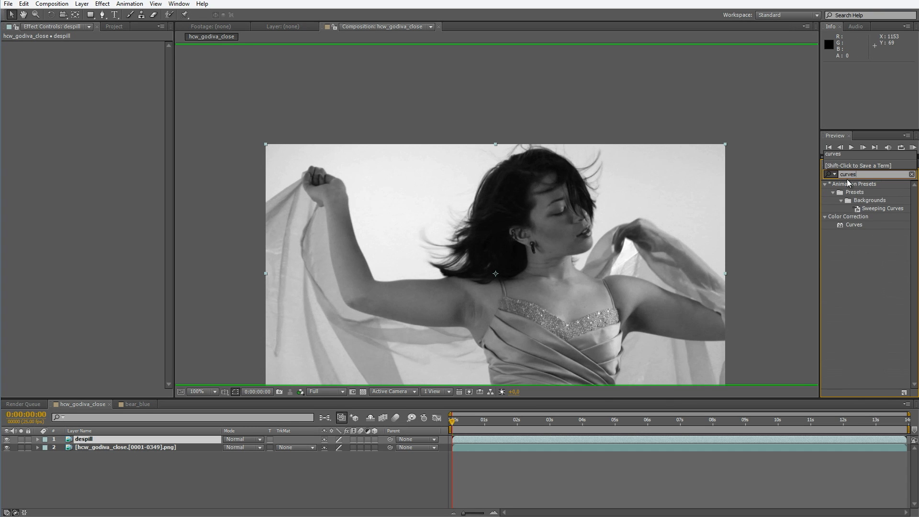
{"action": "left_click_drag", "start_coordinate": [854, 224], "coordinate": [82, 439]}
- In Curves, lower the Green channel's bright end to about two-thirds height and bend the curve with a midtone point
{"action": "left_click", "coordinate": [133, 54]}
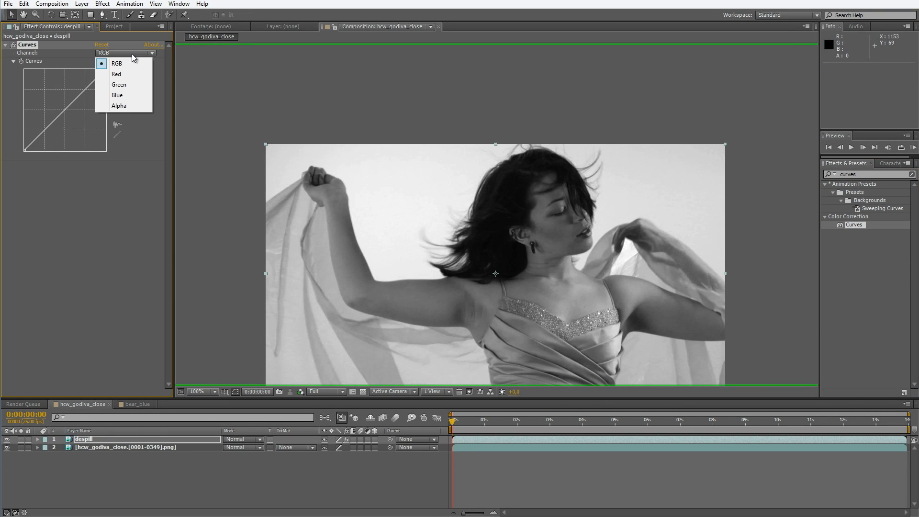
{"action": "left_click", "coordinate": [133, 84]}
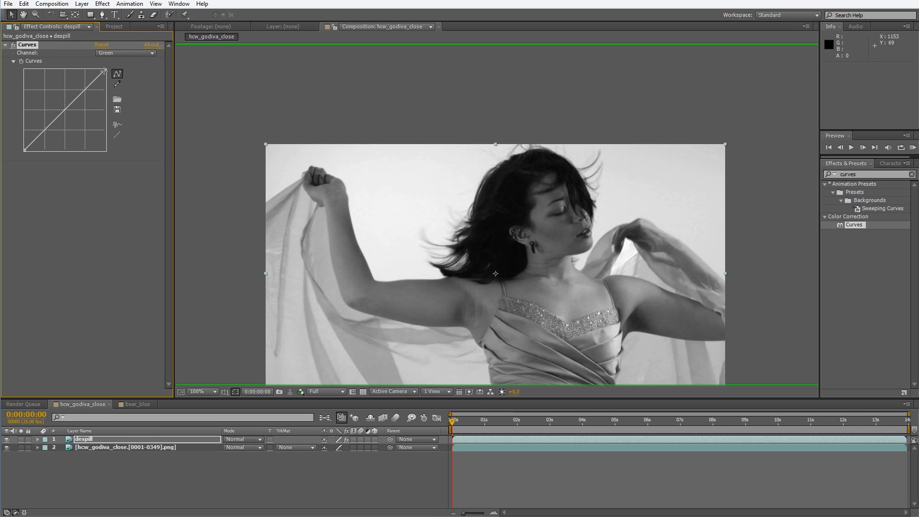
{"action": "left_click_drag", "start_coordinate": [105, 71], "coordinate": [70, 103]}
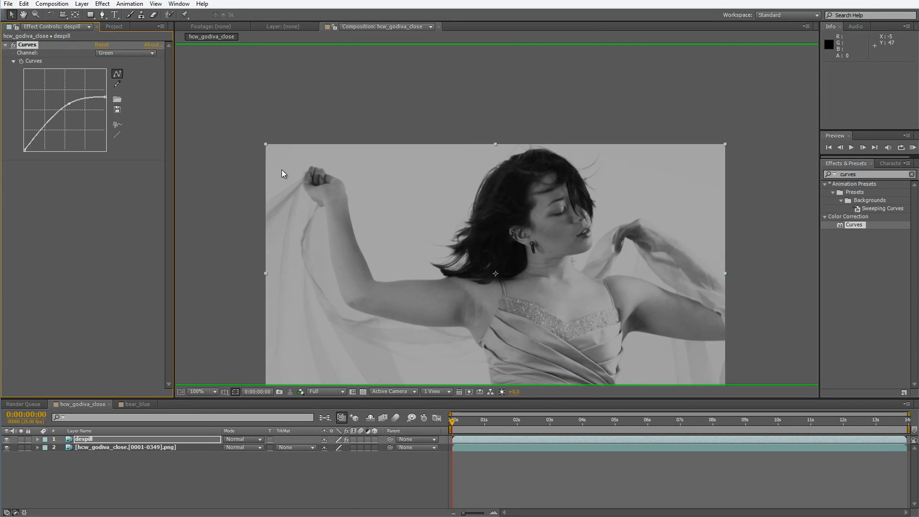
- Lower the green curve further to about half height, and check the despill layer in the red channel and in full colour
{"action": "mouse_move", "coordinate": [70, 104]}
{"action": "left_mouse_down"}
{"action": "mouse_move", "coordinate": [66, 115]}
{"action": "mouse_move", "coordinate": [106, 108]}
{"action": "mouse_move", "coordinate": [62, 118]}
{"action": "left_mouse_up"}
{"action": "key", "text": "alt+1"}
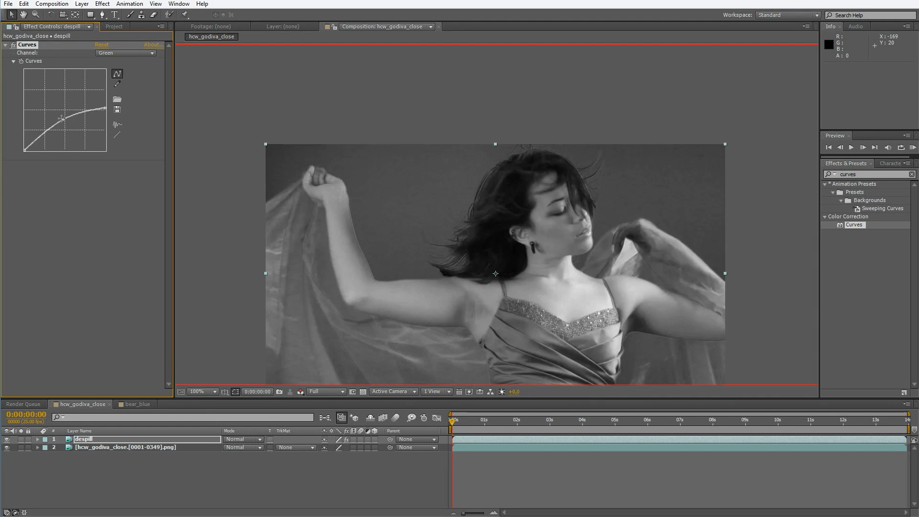
{"action": "key", "text": "alt+2"}
{"action": "key", "text": "alt+2"}
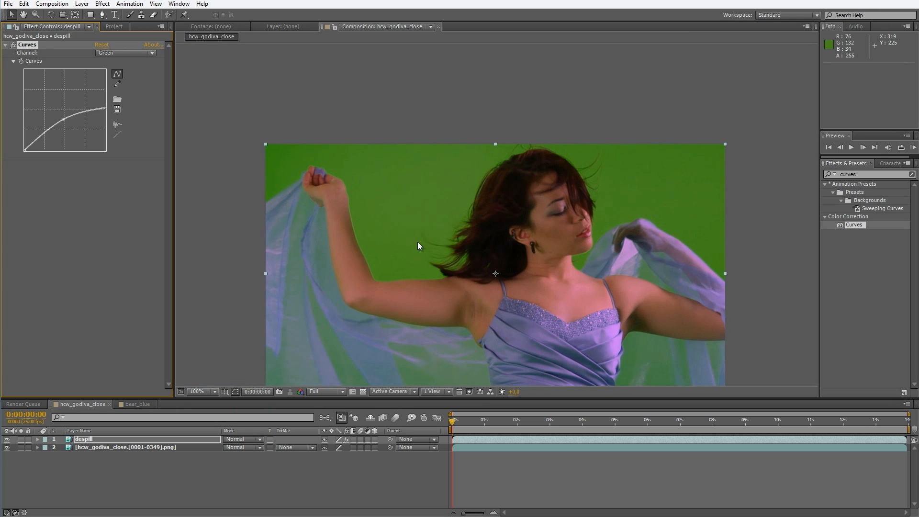
{"action": "left_click_drag", "start_coordinate": [418, 243], "coordinate": [404, 183]}
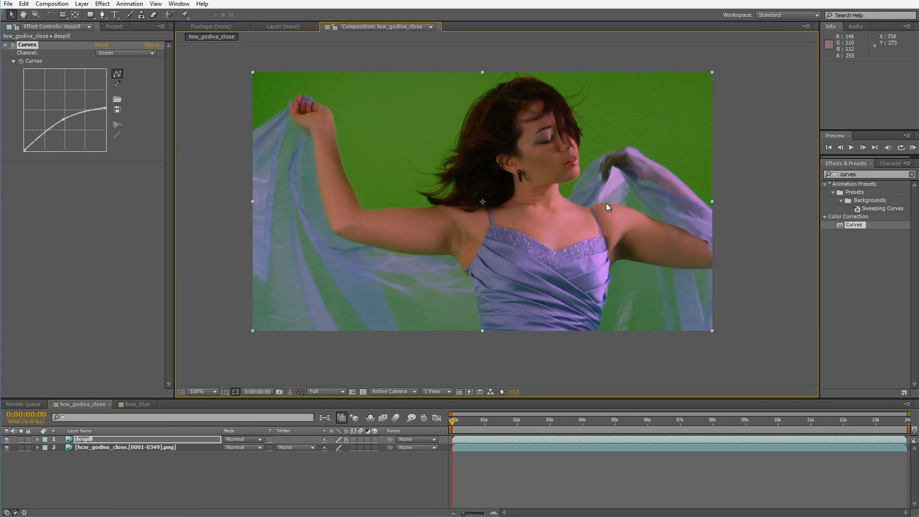
- Delete the Curves effect from the despill layer and compare the frame's red, green and blue channels
{"action": "left_click", "coordinate": [34, 44]}
{"action": "key", "text": "Delete"}
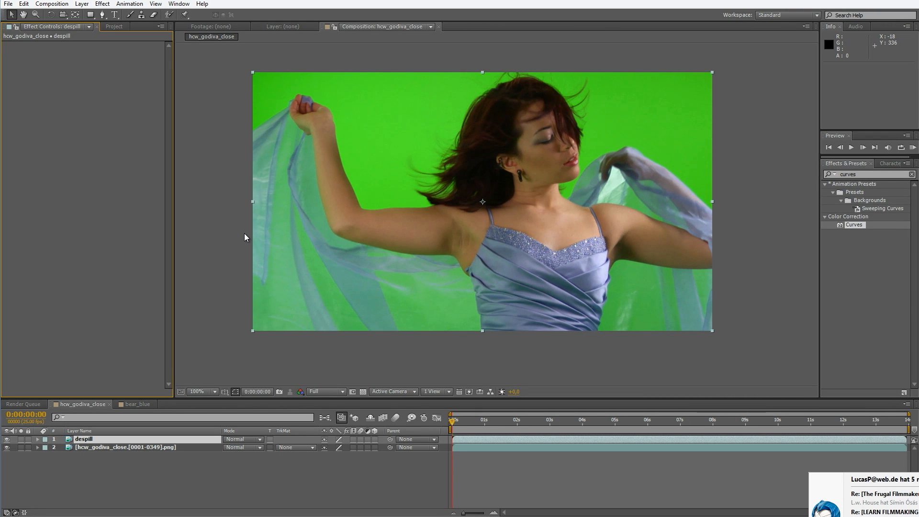
{"action": "key", "text": "alt+1"}
{"action": "key", "text": "alt+2"}
{"action": "key", "text": "alt+3"}
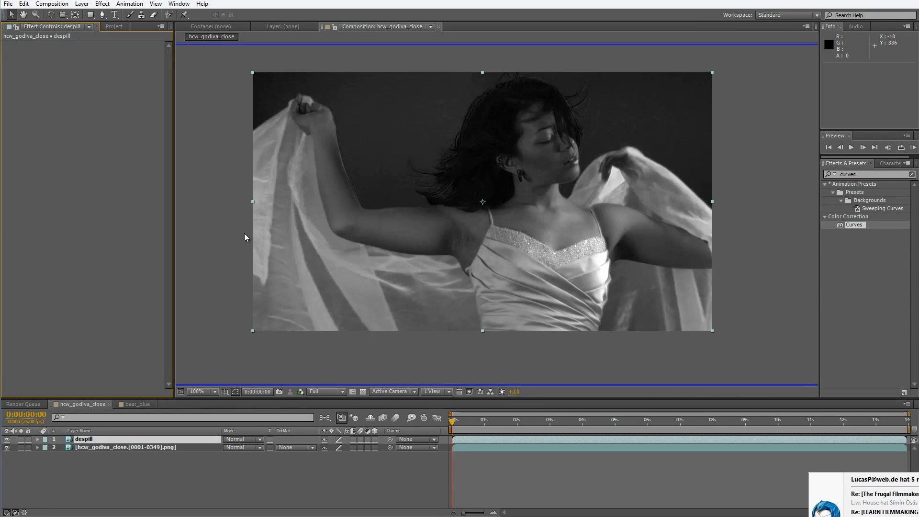
{"action": "key", "text": "alt+1"}
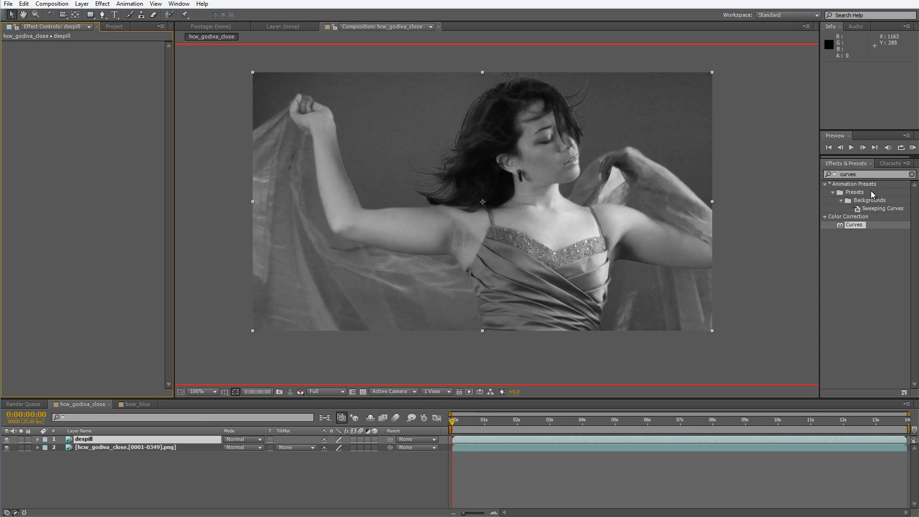
{"action": "left_click", "coordinate": [864, 174]}
{"action": "left_click_drag", "start_coordinate": [854, 224], "coordinate": [590, 246]}
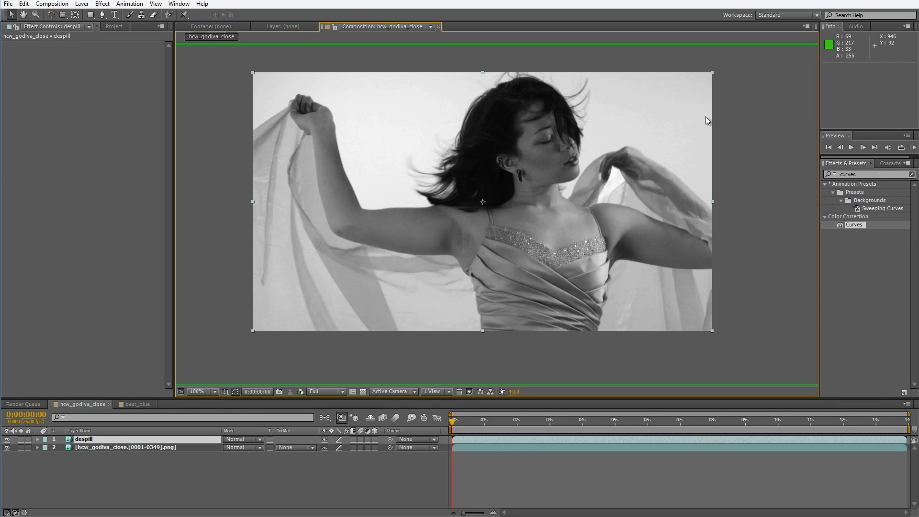
{"action": "key", "text": "alt+2"}
{"action": "key", "text": "alt+3"}
{"action": "key", "text": "alt+3"}
- Find the Channel Mixer effect and apply it to the despill layer
{"action": "left_click", "coordinate": [865, 176]}
{"action": "double_click", "coordinate": [866, 176]}
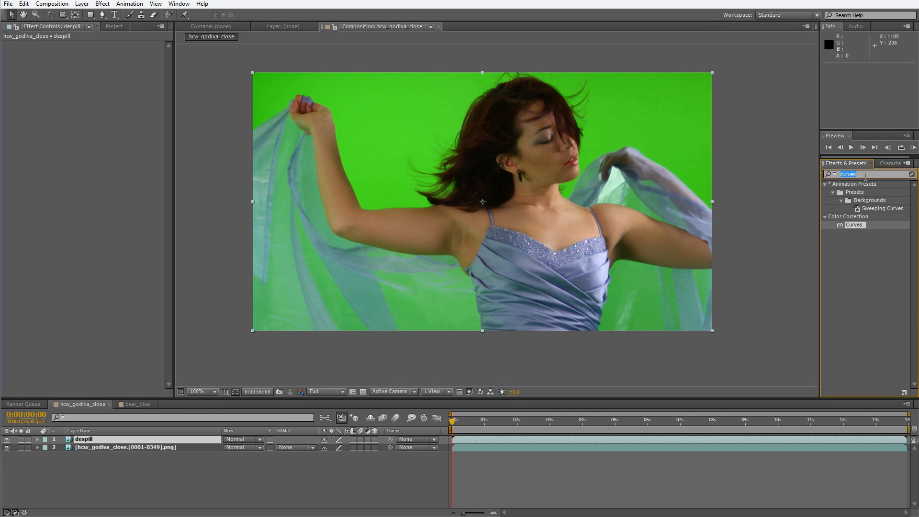
{"action": "type", "text": "mix"}
{"action": "left_click_drag", "start_coordinate": [870, 209], "coordinate": [102, 439]}
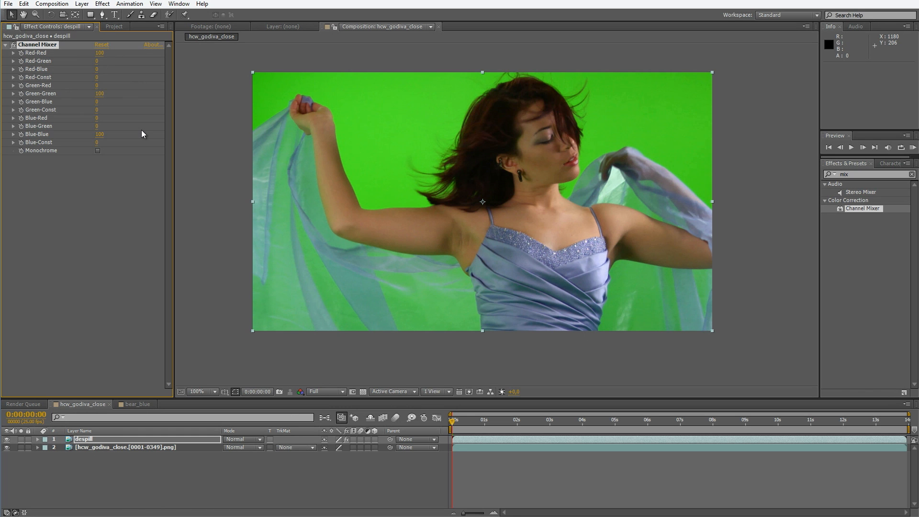
- Set Green-Green to 0 in the Channel Mixer and check the green channel against the red and blue ones
{"action": "left_click", "coordinate": [99, 95]}
{"action": "type", "text": "0"}
{"action": "key", "text": "Return"}
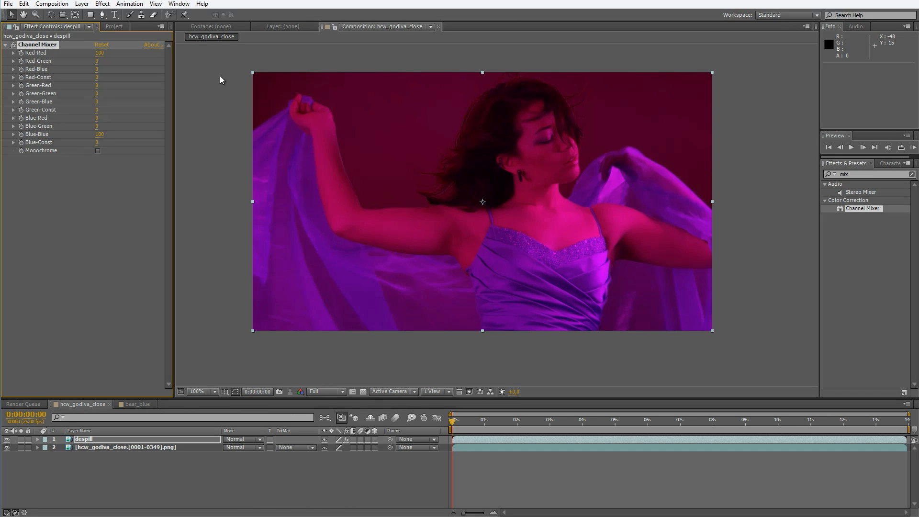
{"action": "left_click", "coordinate": [268, 226]}
{"action": "key", "text": "alt+2"}
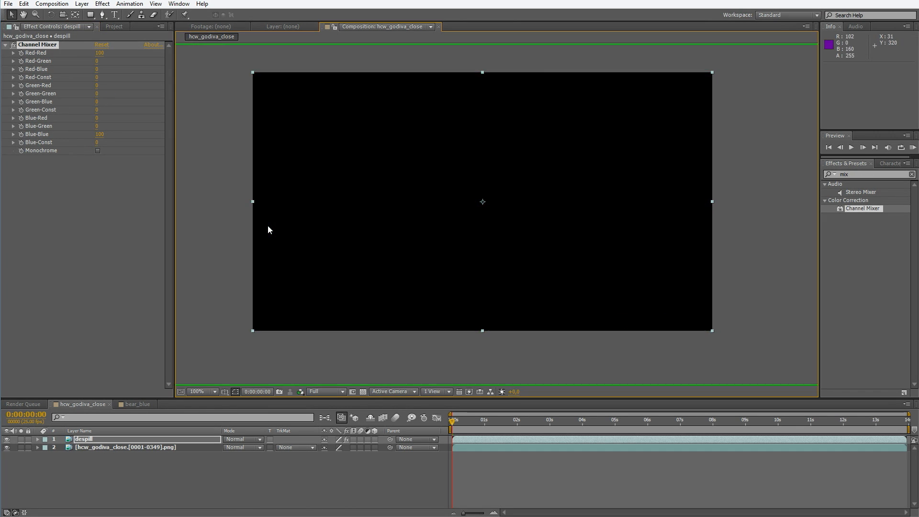
{"action": "key", "text": "alt+1"}
{"action": "key", "text": "alt+3"}
{"action": "key", "text": "alt+1"}
{"action": "key", "text": "alt+2"}
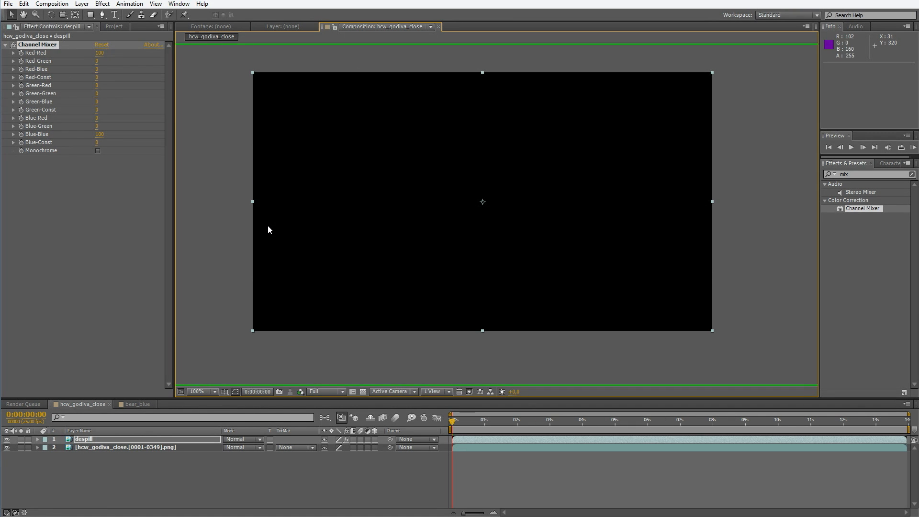
{"action": "key", "text": "alt+2"}
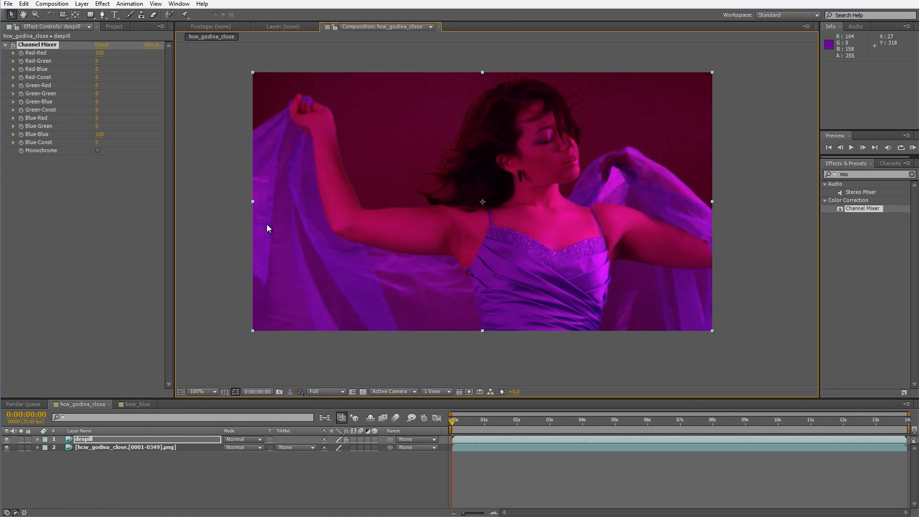
- Rebuild the green channel from equal parts of the others by setting Green-Red and Green-Blue to 50
{"action": "left_click", "coordinate": [95, 86]}
{"action": "type", "text": "50"}
{"action": "key", "text": "Return"}
{"action": "left_click", "coordinate": [97, 102]}
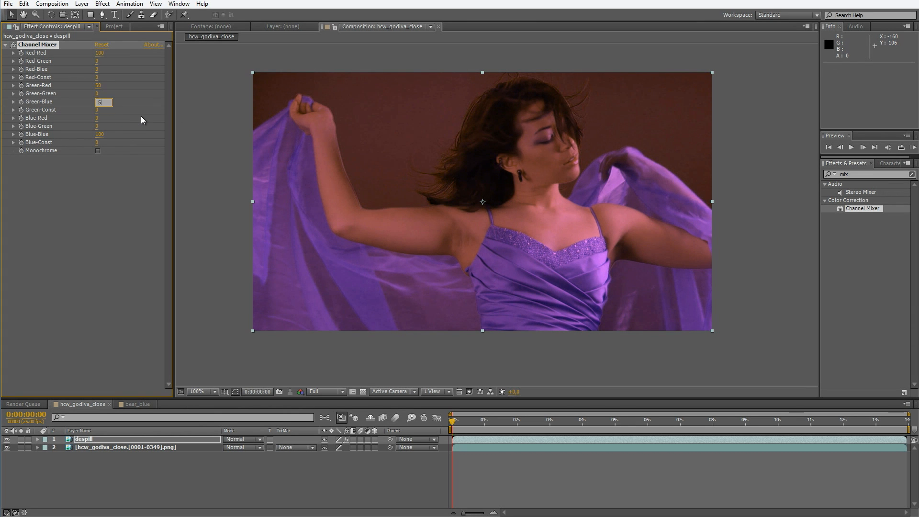
{"action": "type", "text": "50"}
{"action": "key", "text": "Return"}
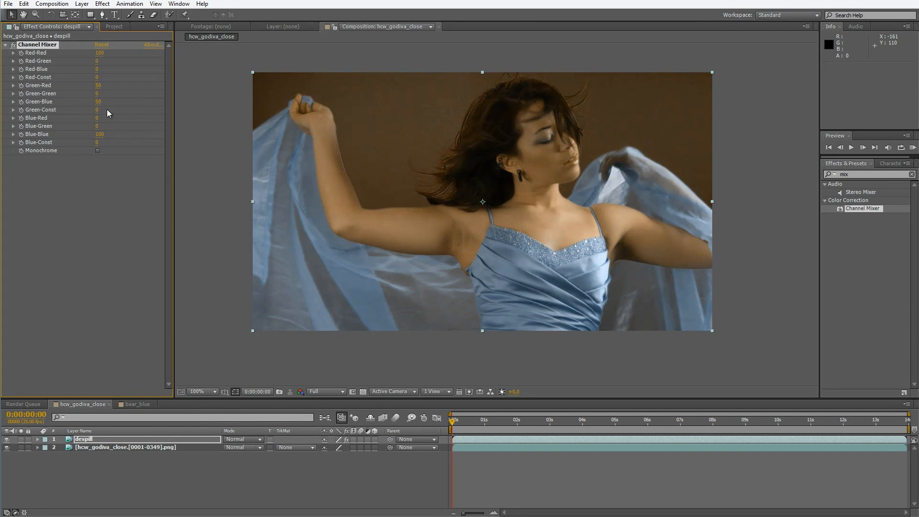
- Compare the rebuilt green channel with the red and blue channels across the whole frame
{"action": "left_click", "coordinate": [372, 243]}
{"action": "key", "text": "alt+1"}
{"action": "key", "text": "alt+2"}
{"action": "key", "text": "alt+3"}
{"action": "key", "text": "alt+1"}
{"action": "key", "text": "alt+2"}
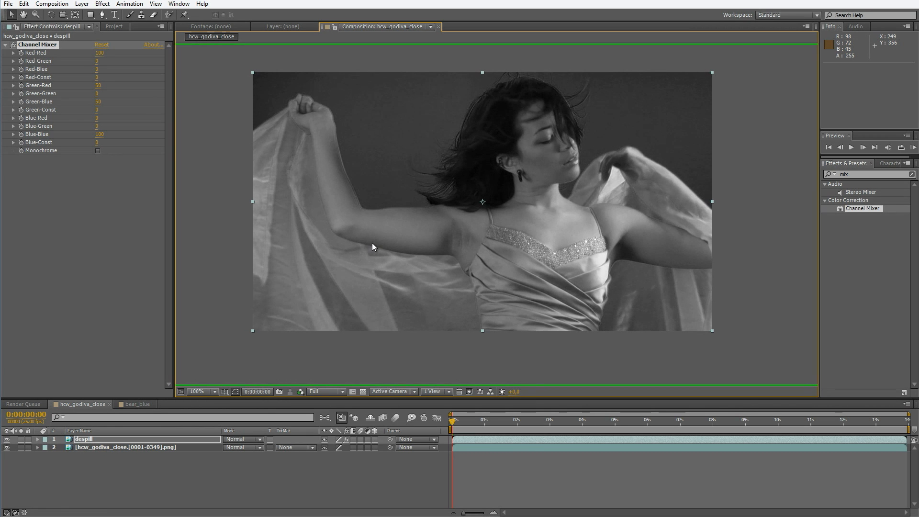
{"action": "key", "text": "alt+1"}
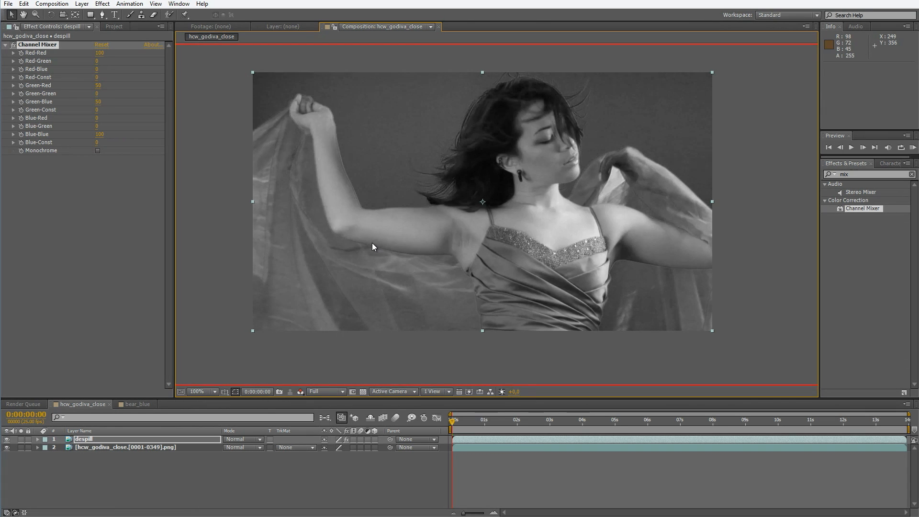
{"action": "key", "text": "alt+3"}
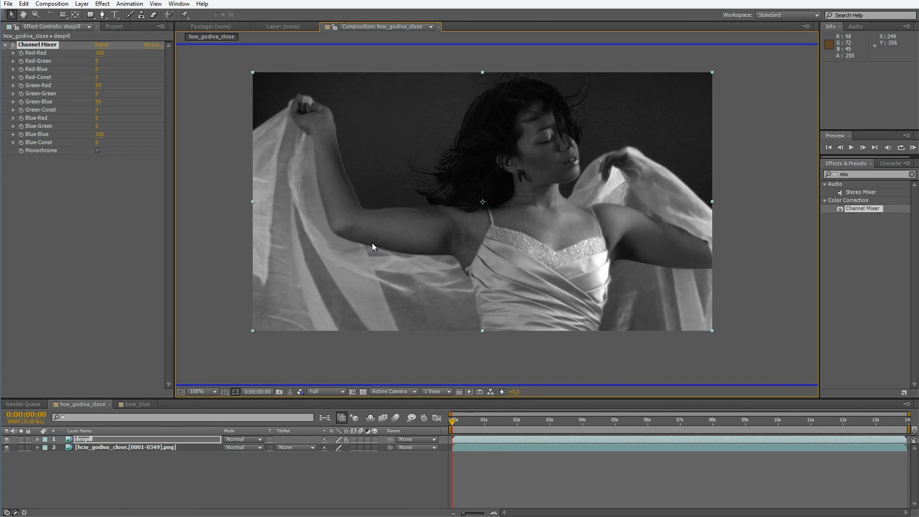
{"action": "key", "text": "alt+1"}
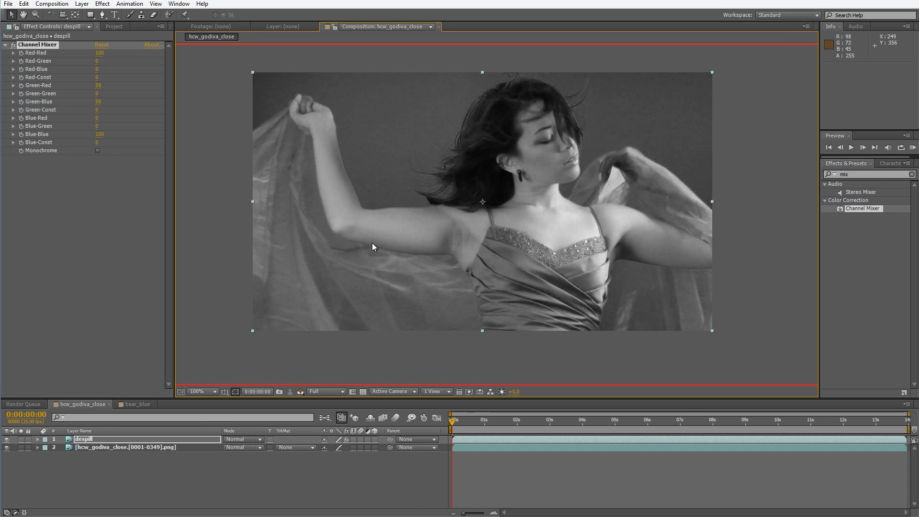
{"action": "key", "text": "alt+2"}
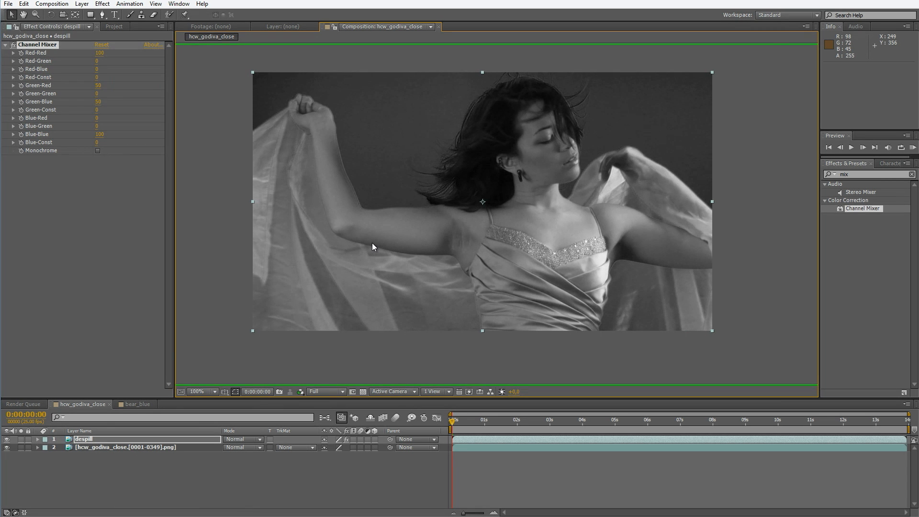
- Try unequal green mixes with Green-Blue at 60 and Green-Red at 200 and 40, checking the result in full colour
{"action": "left_click_drag", "start_coordinate": [97, 102], "coordinate": [107, 106]}
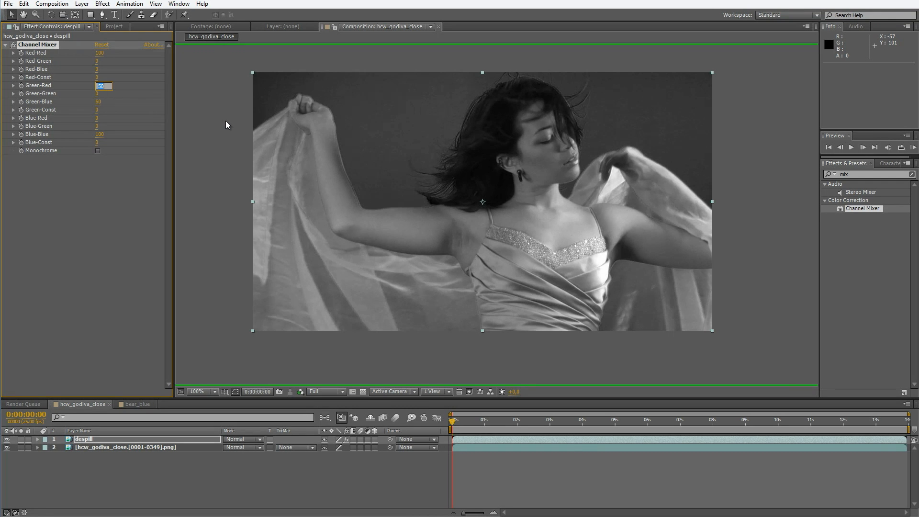
{"action": "type", "text": "200"}
{"action": "key", "text": "Return"}
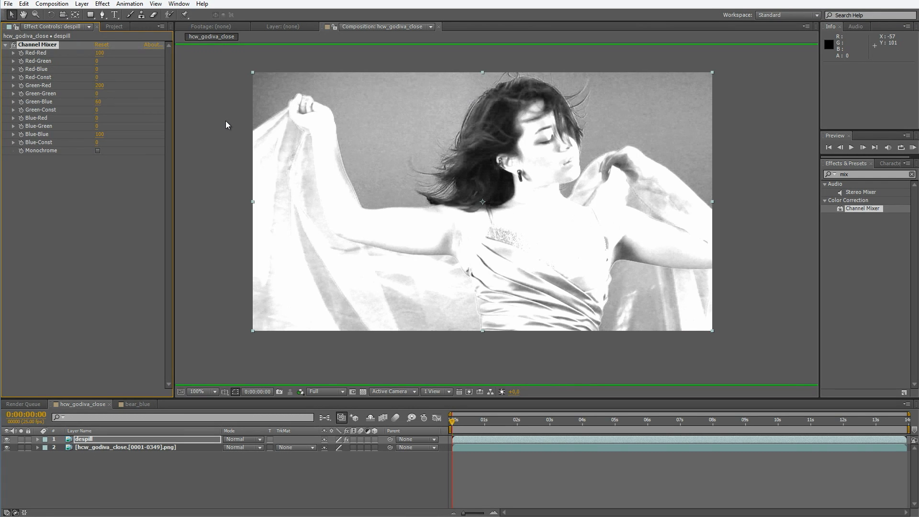
{"action": "left_click", "coordinate": [100, 87]}
{"action": "type", "text": "40"}
{"action": "key", "text": "Return"}
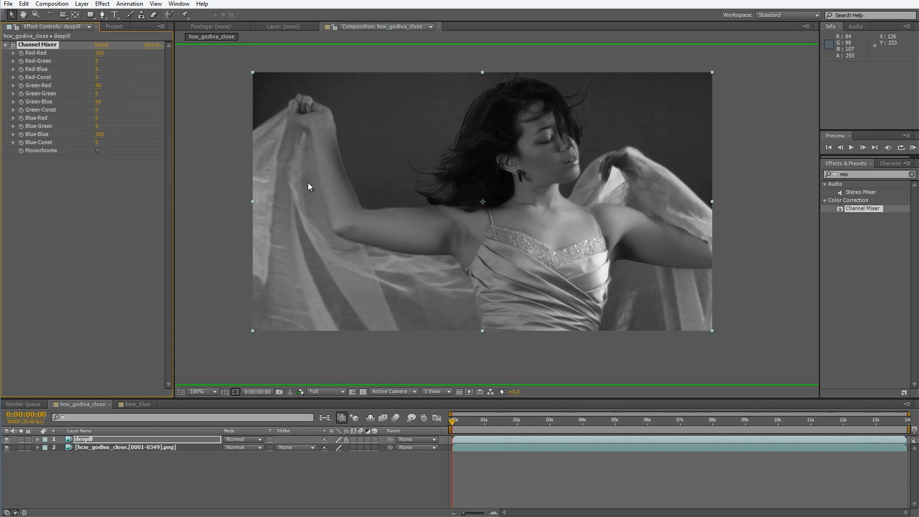
{"action": "left_click", "coordinate": [415, 193]}
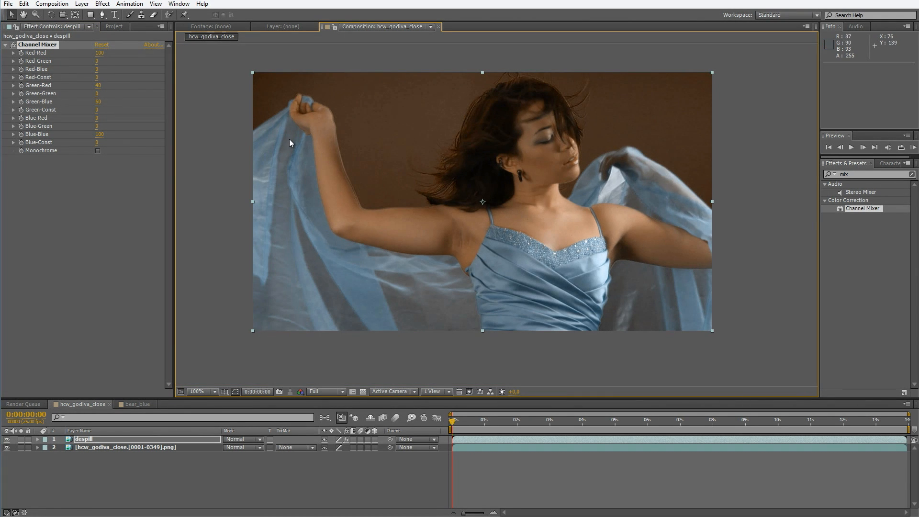
- Return the Channel Mixer to an even mix with Green-Red and Green-Blue both at 50
{"action": "left_click", "coordinate": [98, 85]}
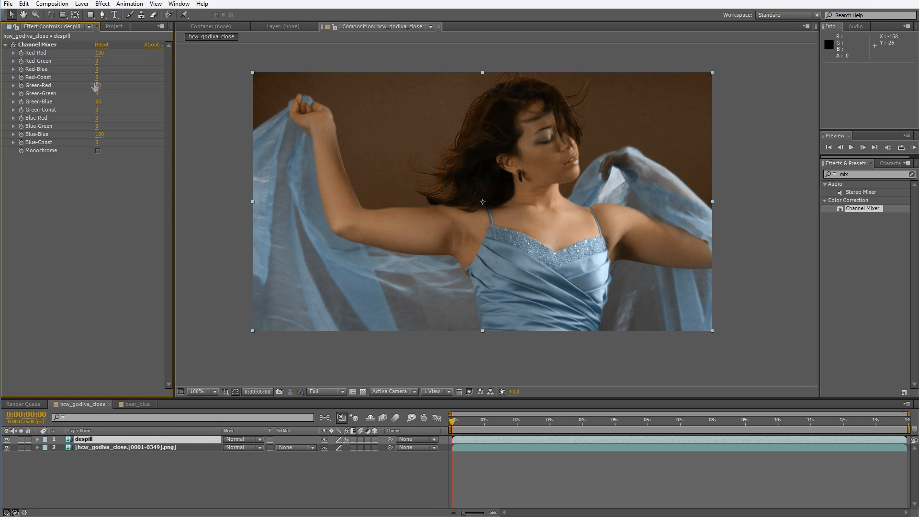
{"action": "type", "text": "8"}
{"action": "type", "text": "0"}
{"action": "key", "text": "Tab"}
{"action": "key", "text": "Tab"}
{"action": "type", "text": "50"}
{"action": "key", "text": "Return"}
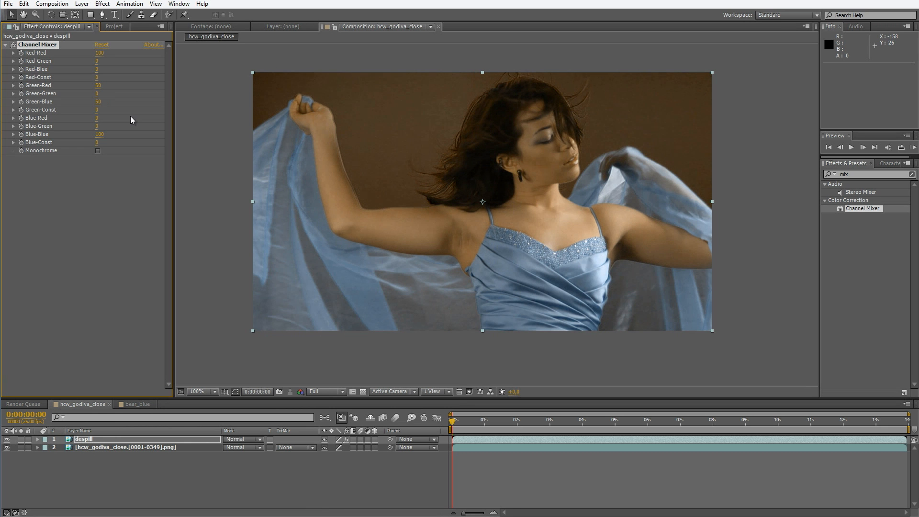
- Deselect the layer and examine the despilled dress, veil, raised arm and hand edges up close
{"action": "left_click", "coordinate": [498, 335]}
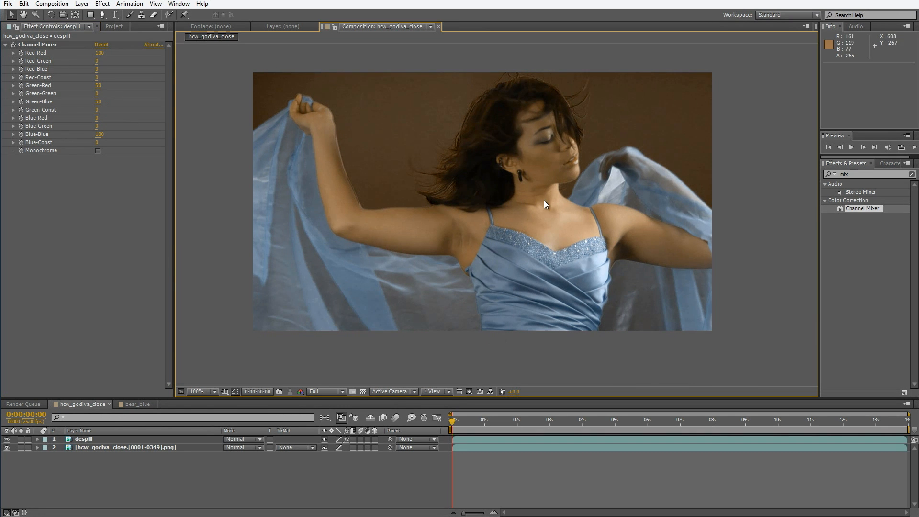
{"action": "scroll", "coordinate": [544, 200], "scroll_direction": "up", "scroll_amount": 2}
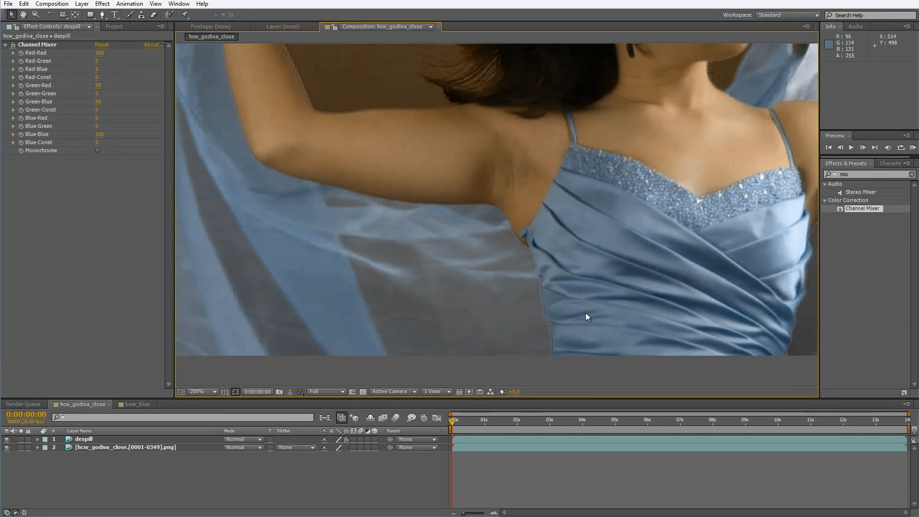
{"action": "left_click_drag", "start_coordinate": [480, 220], "coordinate": [650, 351]}
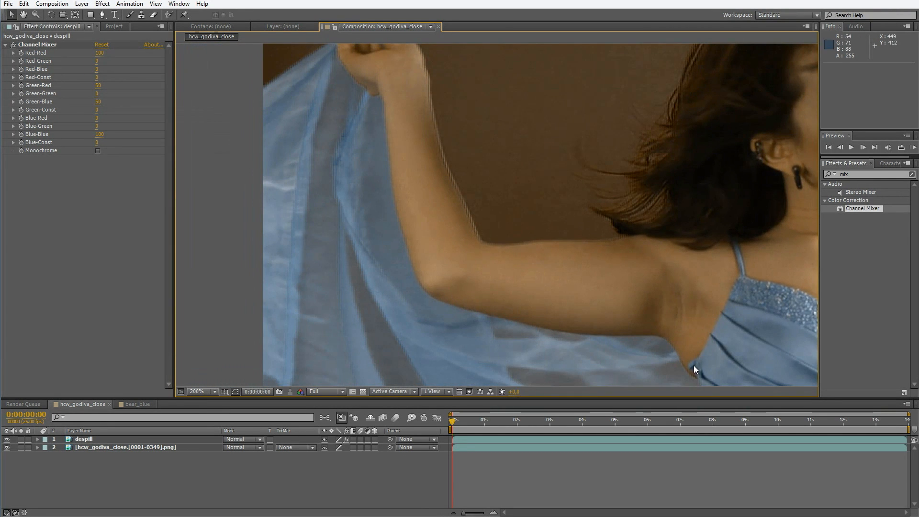
{"action": "left_click_drag", "start_coordinate": [401, 154], "coordinate": [434, 263]}
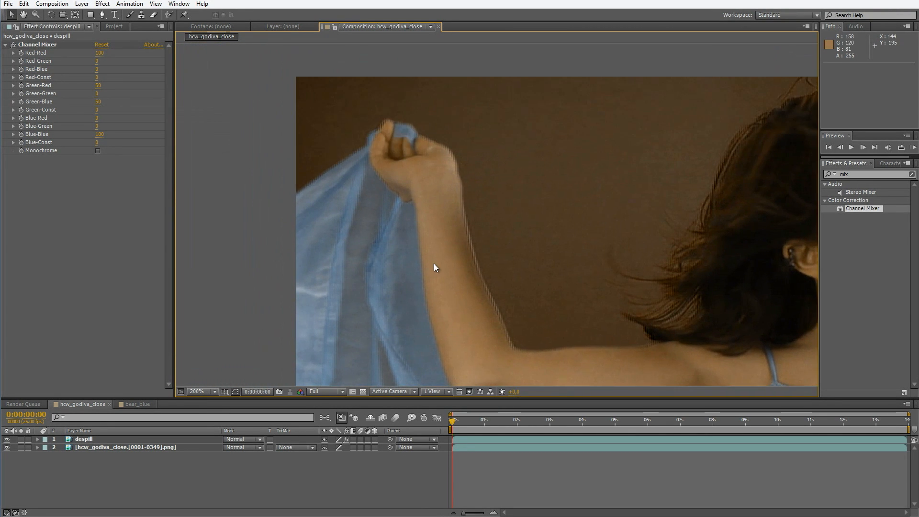
{"action": "left_click_drag", "start_coordinate": [472, 296], "coordinate": [375, 159]}
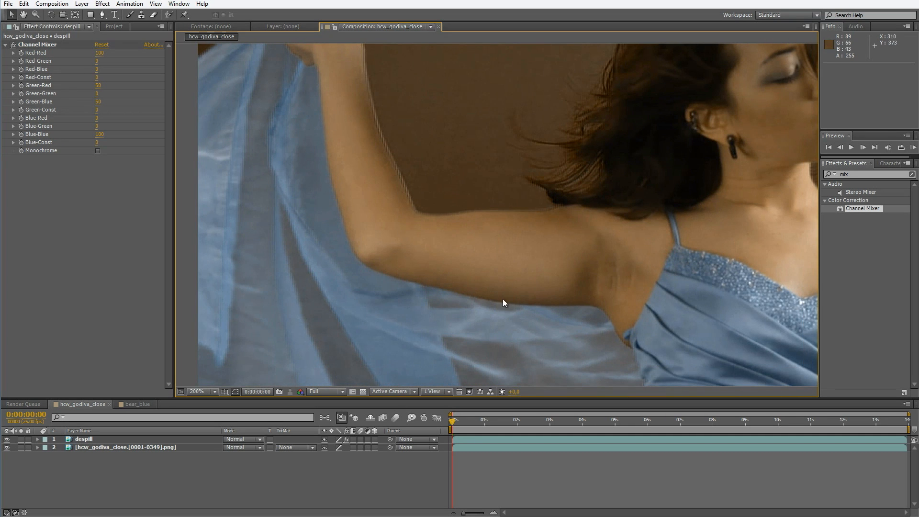
{"action": "left_click_drag", "start_coordinate": [403, 193], "coordinate": [494, 302]}
{"action": "scroll", "coordinate": [494, 303], "scroll_direction": "up", "scroll_amount": 1}
{"action": "left_click_drag", "start_coordinate": [352, 153], "coordinate": [499, 220]}
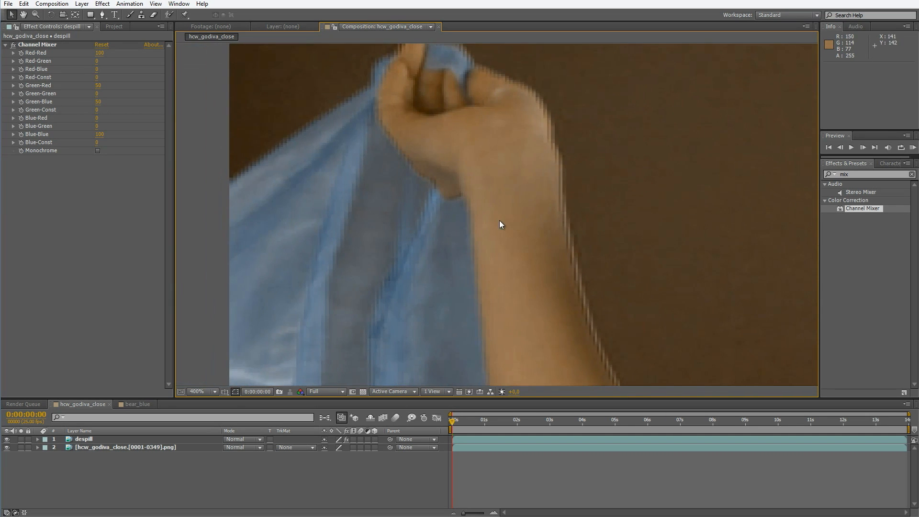
{"action": "scroll", "coordinate": [640, 327], "scroll_direction": "down", "scroll_amount": 1}
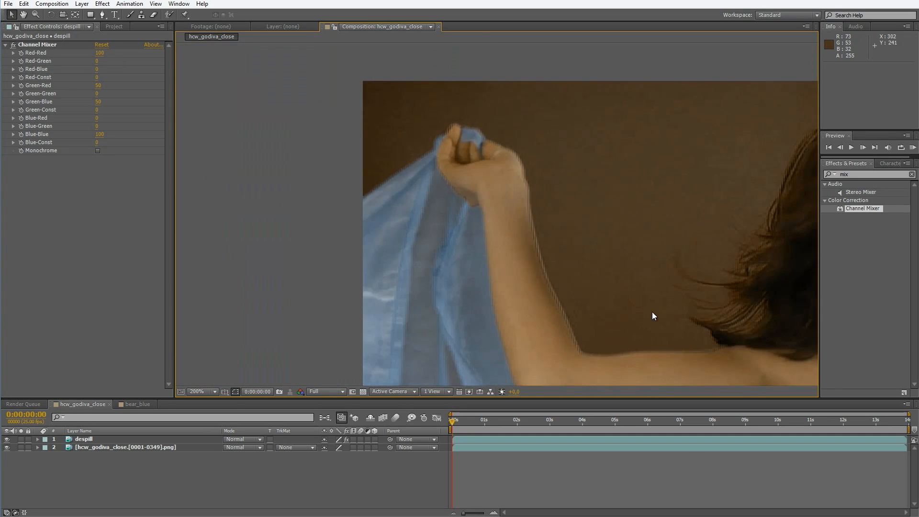
- Examine the despilled face, hair and ear up close for colour and edge quality
{"action": "left_click_drag", "start_coordinate": [653, 312], "coordinate": [352, 237]}
{"action": "scroll", "coordinate": [529, 249], "scroll_direction": "up", "scroll_amount": 1}
{"action": "scroll", "coordinate": [515, 243], "scroll_direction": "up", "scroll_amount": 1}
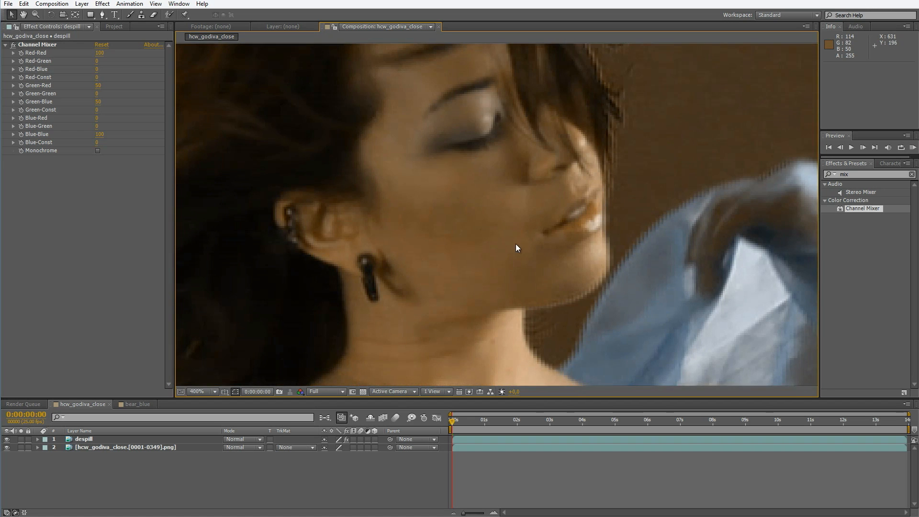
{"action": "left_click_drag", "start_coordinate": [472, 181], "coordinate": [486, 209]}
{"action": "scroll", "coordinate": [493, 211], "scroll_direction": "down", "scroll_amount": 1}
{"action": "scroll", "coordinate": [493, 228], "scroll_direction": "up", "scroll_amount": 1}
{"action": "left_click_drag", "start_coordinate": [446, 232], "coordinate": [476, 241]}
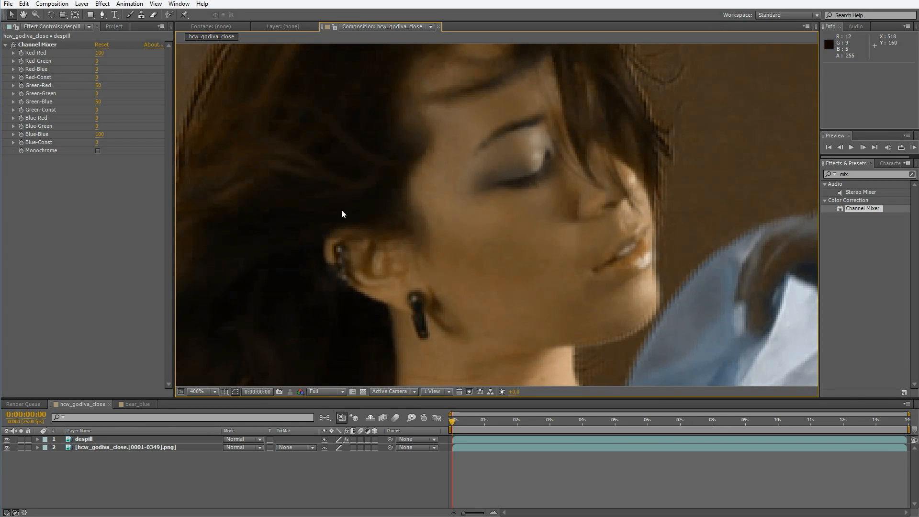
- Compare the face and hair with the despill layer shown and hidden, checking the loss of natural red tones
{"action": "left_click", "coordinate": [7, 440]}
{"action": "left_click", "coordinate": [7, 440]}
{"action": "left_click", "coordinate": [7, 440]}
{"action": "left_click", "coordinate": [7, 440]}
{"action": "left_click", "coordinate": [7, 439]}
{"action": "left_click", "coordinate": [7, 439]}
{"action": "left_click", "coordinate": [7, 439]}
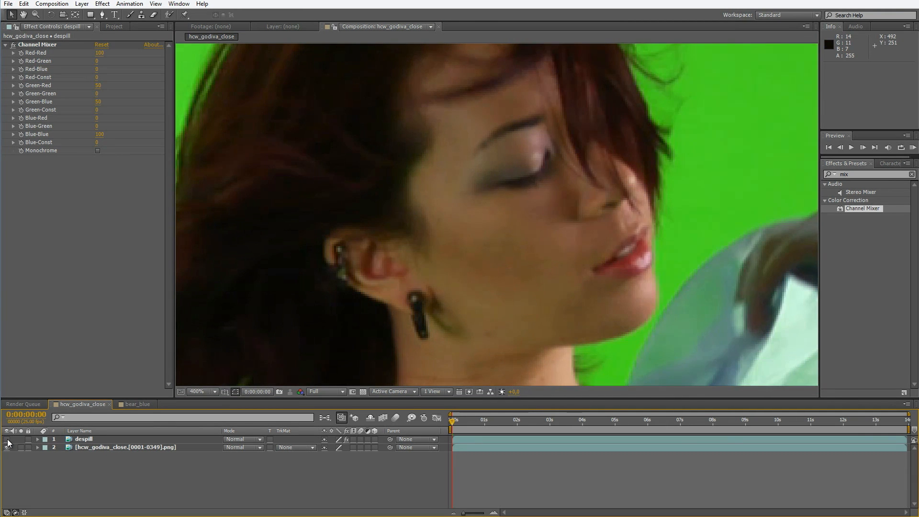
{"action": "left_click", "coordinate": [8, 440]}
{"action": "scroll", "coordinate": [375, 230], "scroll_direction": "up", "scroll_amount": 3}
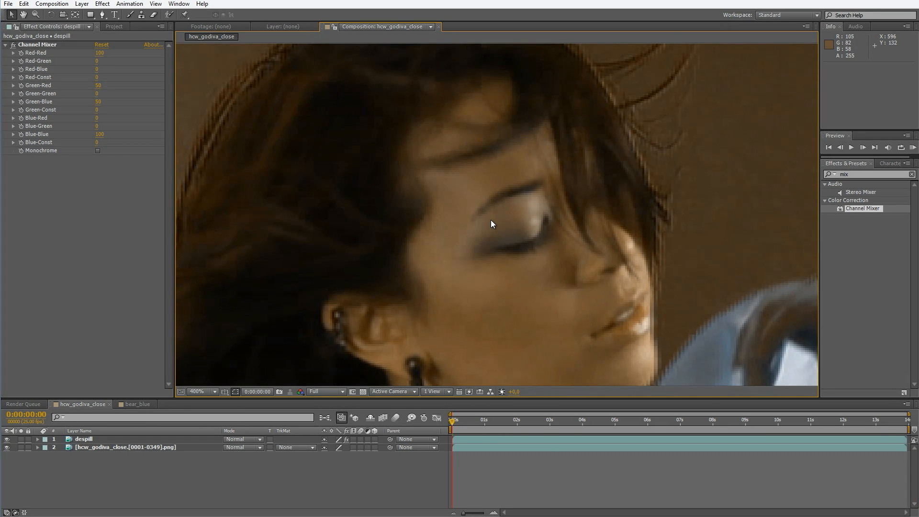
{"action": "scroll", "coordinate": [490, 219], "scroll_direction": "down", "scroll_amount": 1}
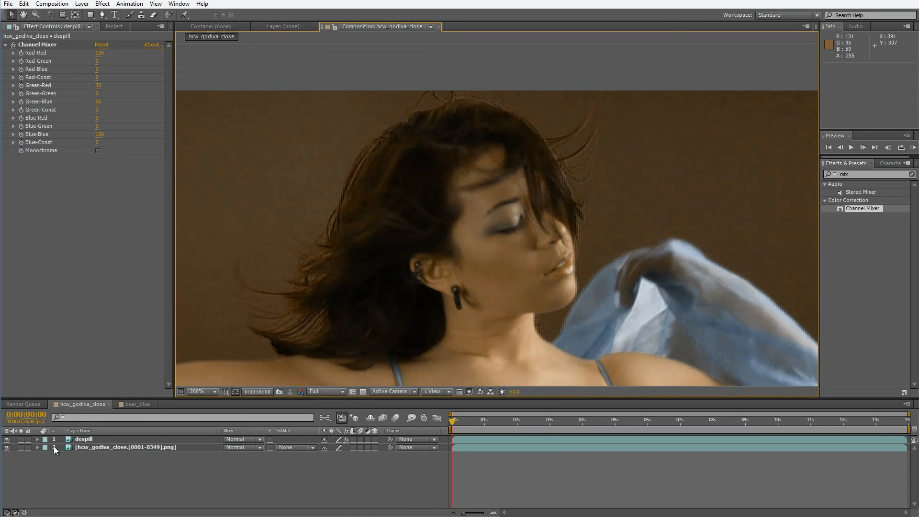
- Select the despill layer and set its blending mode to Darken
{"action": "left_click", "coordinate": [102, 440]}
{"action": "scroll", "coordinate": [407, 237], "scroll_direction": "down", "scroll_amount": 1}
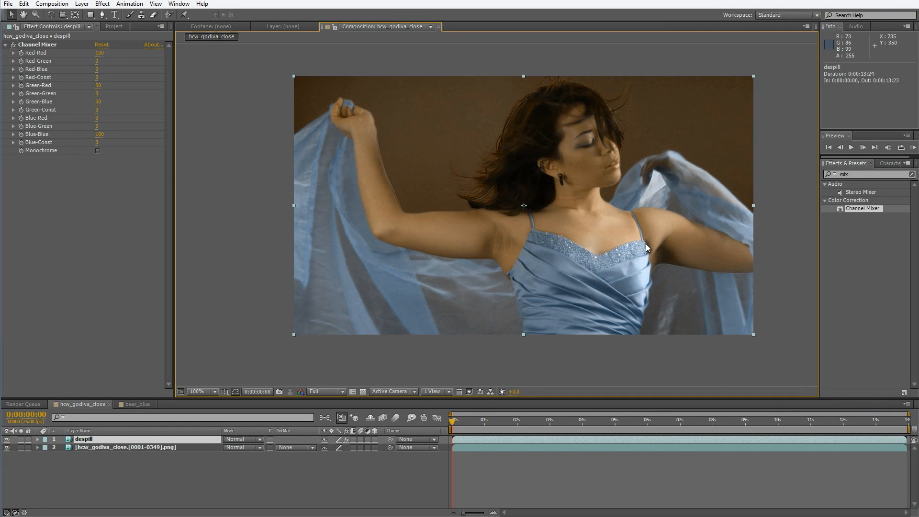
{"action": "left_click_drag", "start_coordinate": [669, 233], "coordinate": [648, 242]}
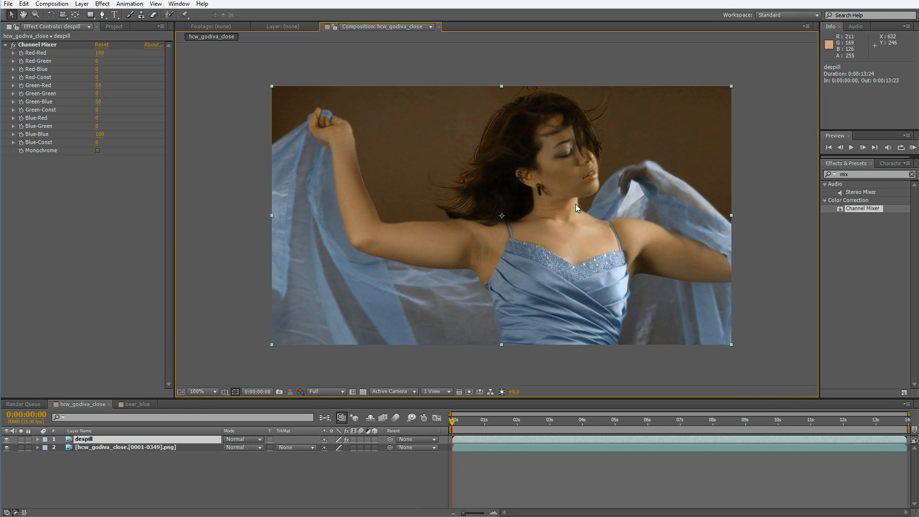
{"action": "left_click", "coordinate": [6, 439]}
{"action": "left_click", "coordinate": [6, 439]}
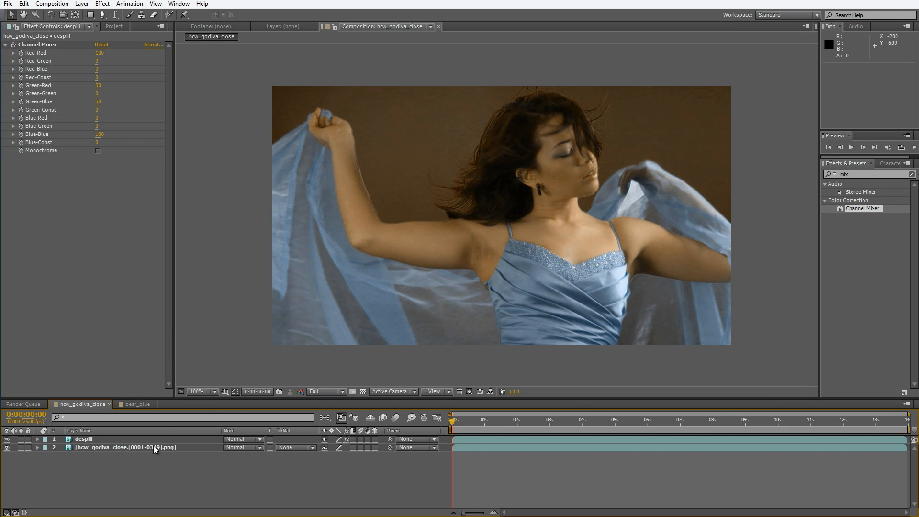
{"action": "left_click", "coordinate": [245, 446]}
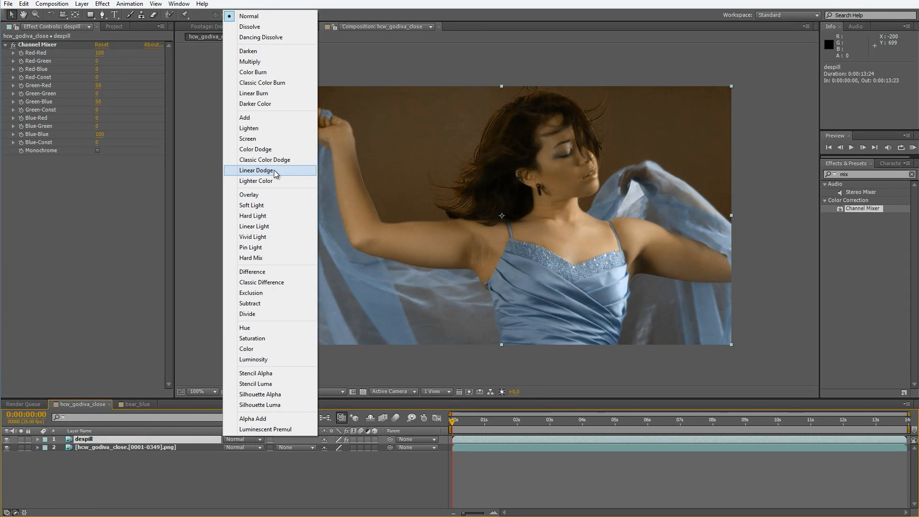
{"action": "left_click", "coordinate": [277, 53]}
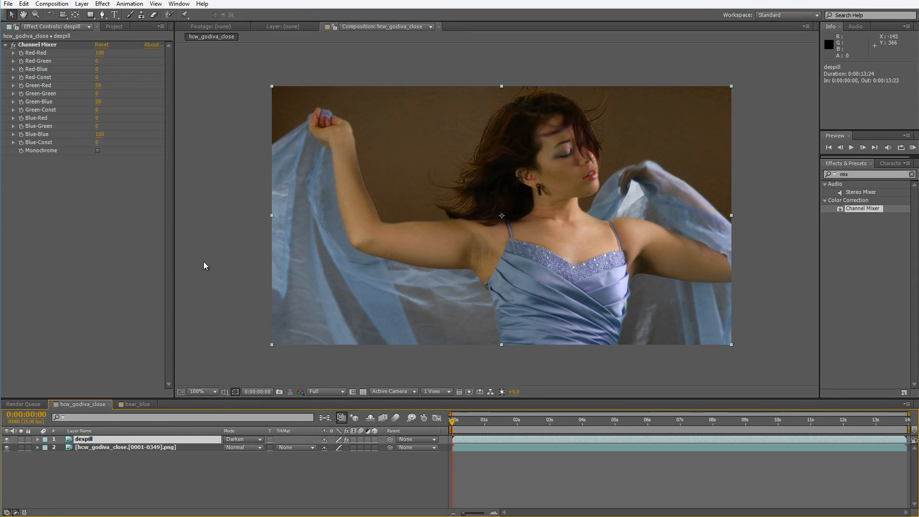
- Compare the lips, ear, hair and skin up close with the Darken-mode despill layer shown and hidden
{"action": "scroll", "coordinate": [617, 246], "scroll_direction": "up", "scroll_amount": 1}
{"action": "left_click_drag", "start_coordinate": [617, 181], "coordinate": [517, 269]}
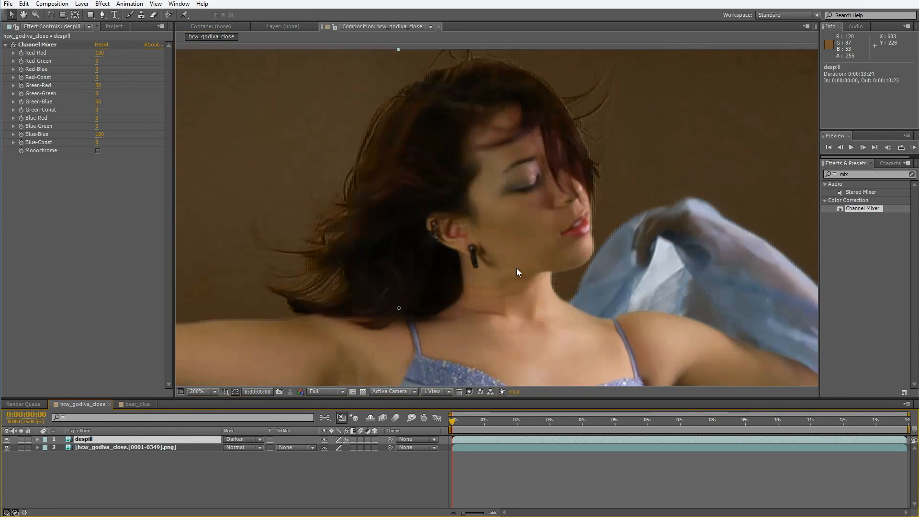
{"action": "key", "text": "period"}
{"action": "key", "text": "period"}
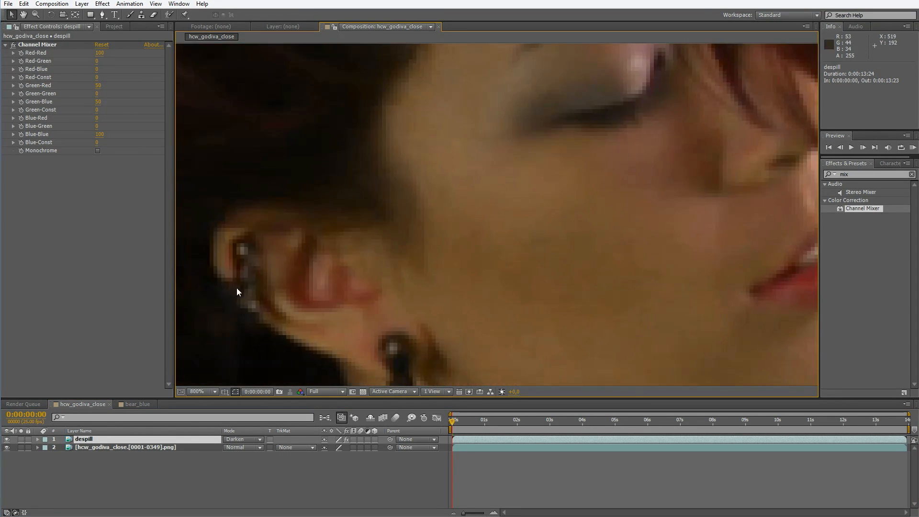
{"action": "scroll", "coordinate": [306, 266], "scroll_direction": "down", "scroll_amount": 3}
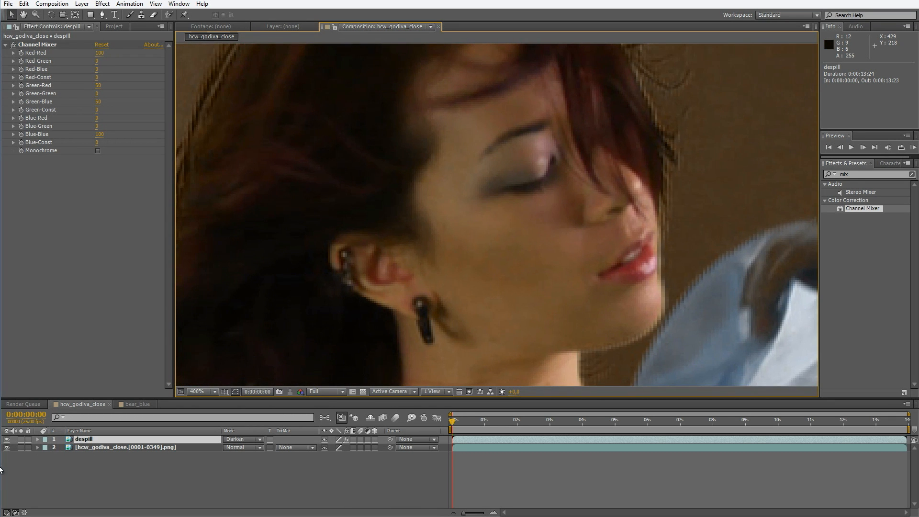
{"action": "left_click", "coordinate": [7, 440]}
{"action": "left_click", "coordinate": [6, 440]}
{"action": "left_click", "coordinate": [7, 439]}
{"action": "left_click", "coordinate": [7, 440]}
{"action": "left_click", "coordinate": [7, 440]}
{"action": "left_click", "coordinate": [6, 439]}
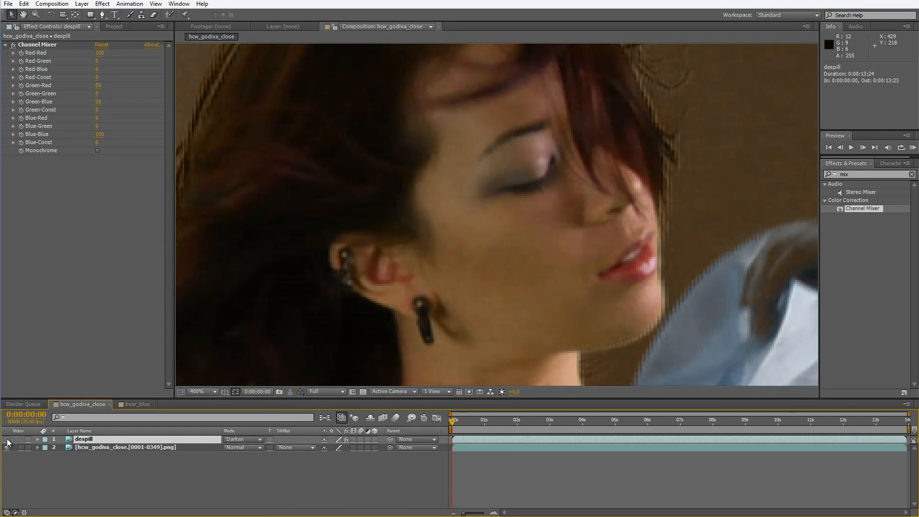
{"action": "left_click", "coordinate": [7, 439]}
{"action": "left_click", "coordinate": [7, 439]}
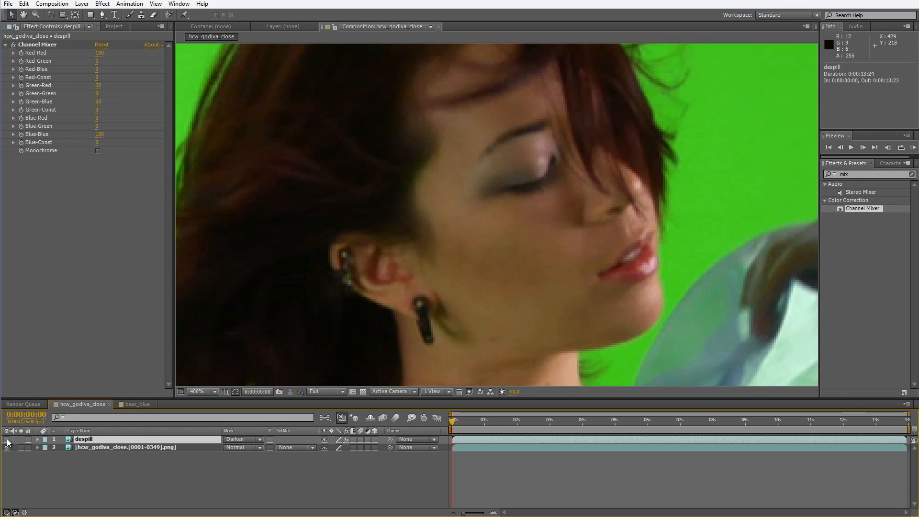
{"action": "left_click", "coordinate": [7, 439]}
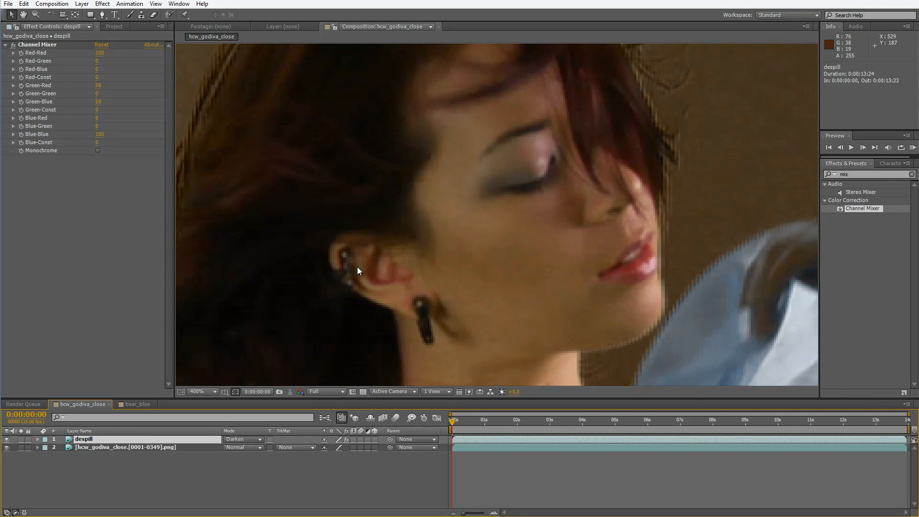
- Hide the despill layer to examine green spill on the original neck and dress folds, and show it again to compare
{"action": "left_click", "coordinate": [7, 439]}
{"action": "left_click", "coordinate": [6, 439]}
{"action": "left_click", "coordinate": [7, 440]}
{"action": "left_click_drag", "start_coordinate": [375, 366], "coordinate": [366, 320]}
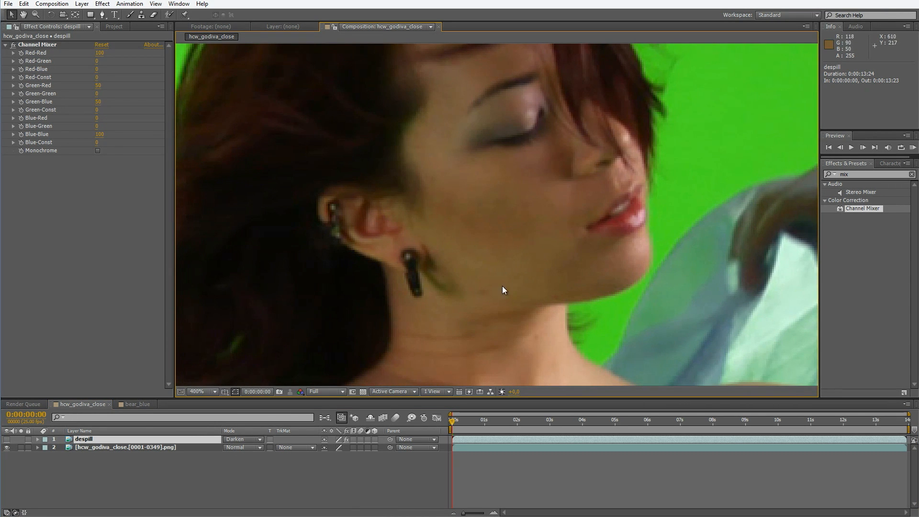
{"action": "left_click_drag", "start_coordinate": [484, 317], "coordinate": [464, 286]}
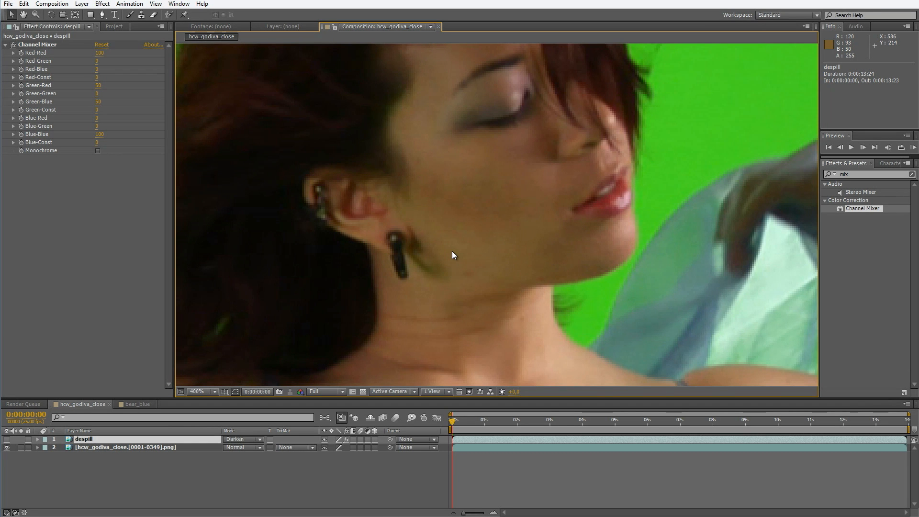
{"action": "scroll", "coordinate": [479, 312], "scroll_direction": "down", "scroll_amount": 10}
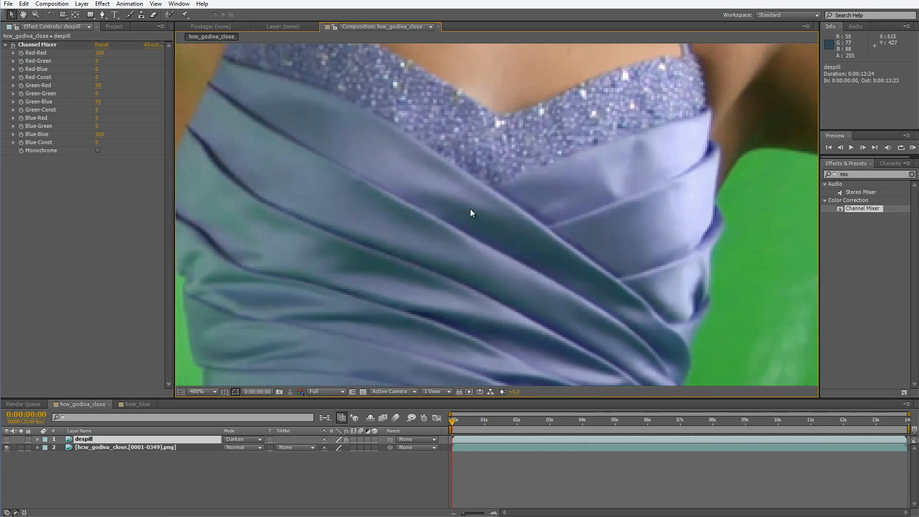
{"action": "left_click_drag", "start_coordinate": [431, 371], "coordinate": [468, 193]}
{"action": "left_click_drag", "start_coordinate": [454, 158], "coordinate": [473, 279]}
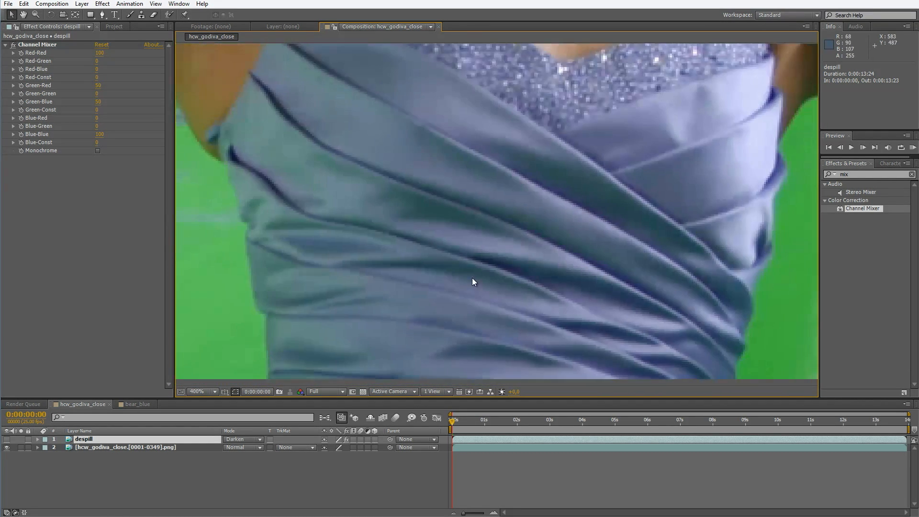
{"action": "left_click", "coordinate": [6, 439]}
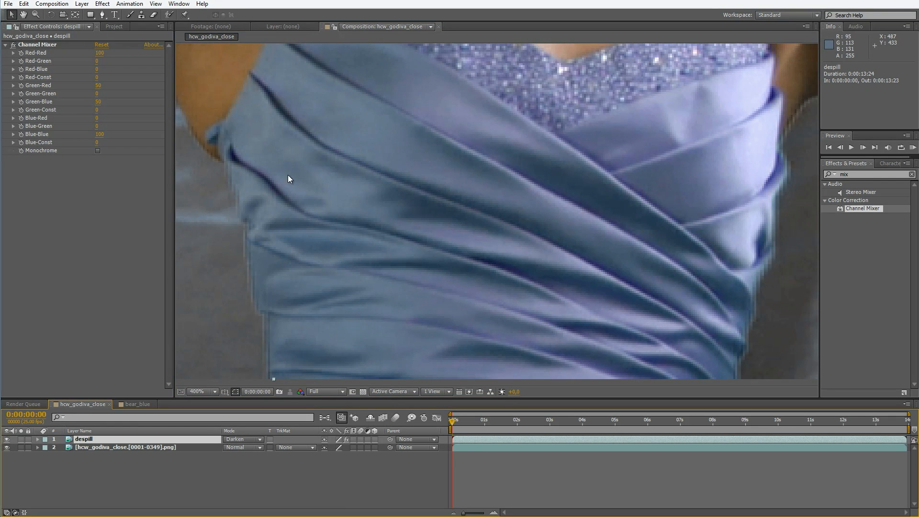
- Examine the Darken-blended result across the whole figure and up close on the face
{"action": "scroll", "coordinate": [287, 180], "scroll_direction": "down", "scroll_amount": 2}
{"action": "scroll", "coordinate": [277, 196], "scroll_direction": "down", "scroll_amount": 2}
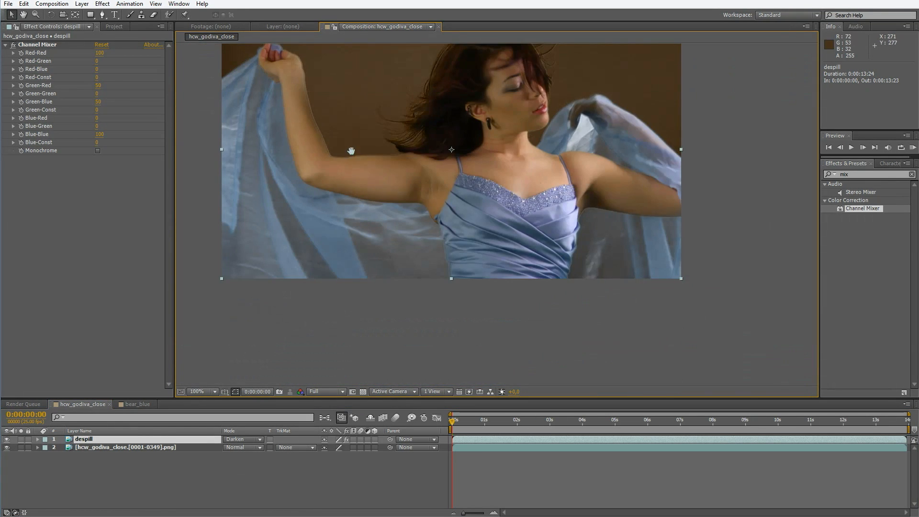
{"action": "scroll", "coordinate": [323, 234], "scroll_direction": "up", "scroll_amount": 2}
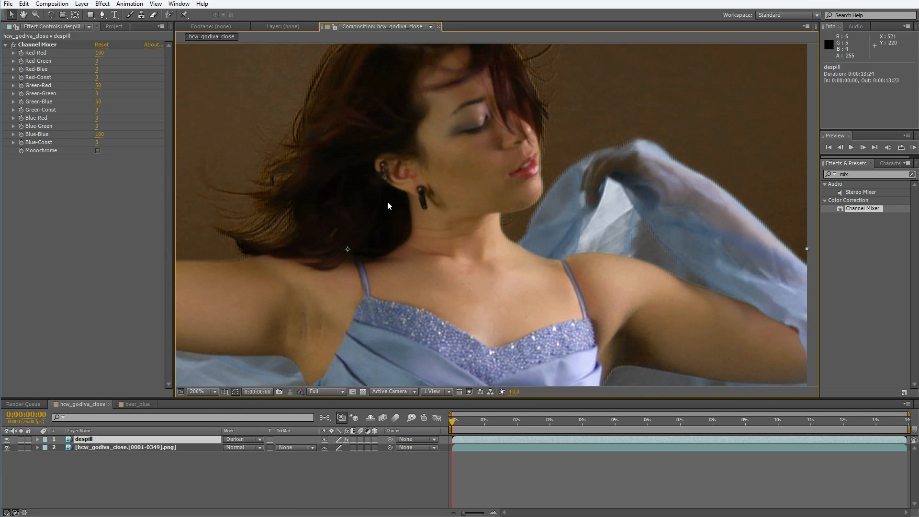
{"action": "left_click_drag", "start_coordinate": [435, 220], "coordinate": [453, 307]}
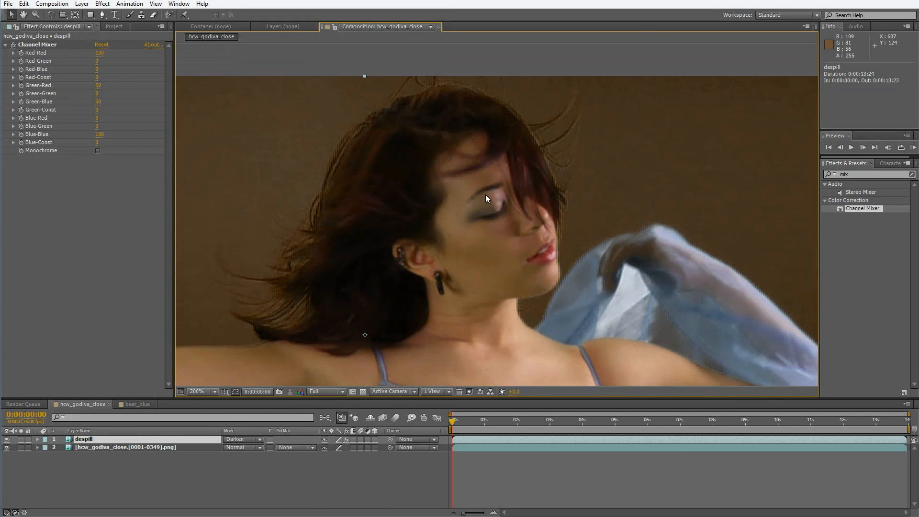
{"action": "key", "text": "period"}
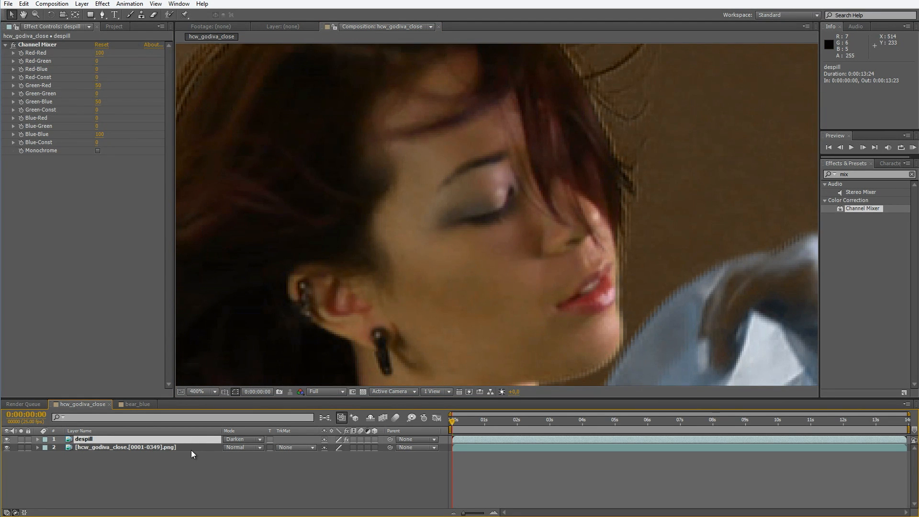
- Select the original hcw_godiva_close footage layer and hide the despill layer to examine the unprocessed face and hair
{"action": "left_click", "coordinate": [191, 448]}
{"action": "left_click", "coordinate": [189, 441]}
{"action": "left_click", "coordinate": [190, 448]}
{"action": "left_click", "coordinate": [6, 439]}
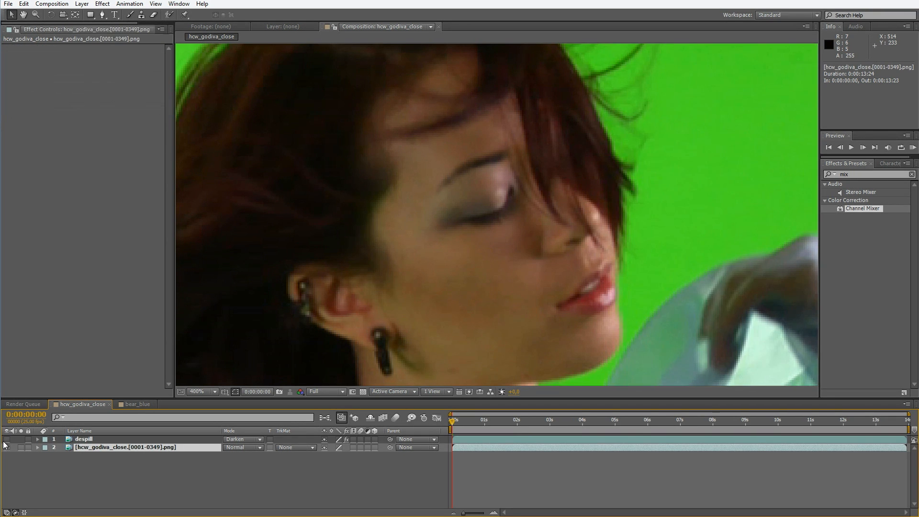
{"action": "key", "text": "comma"}
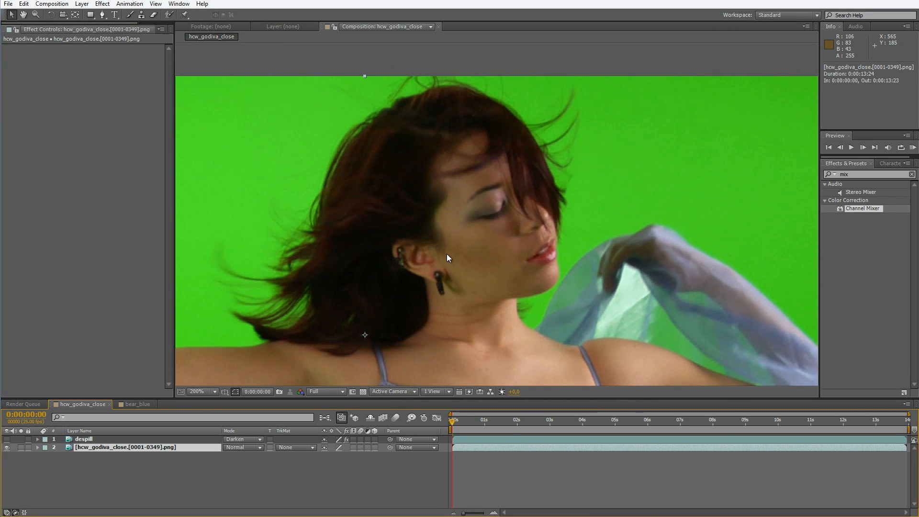
{"action": "left_click_drag", "start_coordinate": [413, 257], "coordinate": [440, 239]}
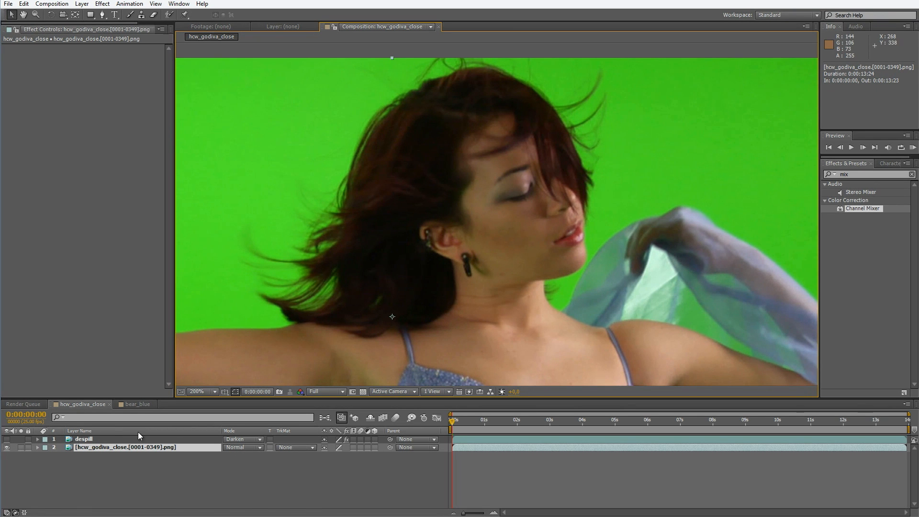
- View the despill layer on its own and compare it with the original footage and the blended result, leaving both layers visible
{"action": "left_click", "coordinate": [7, 447]}
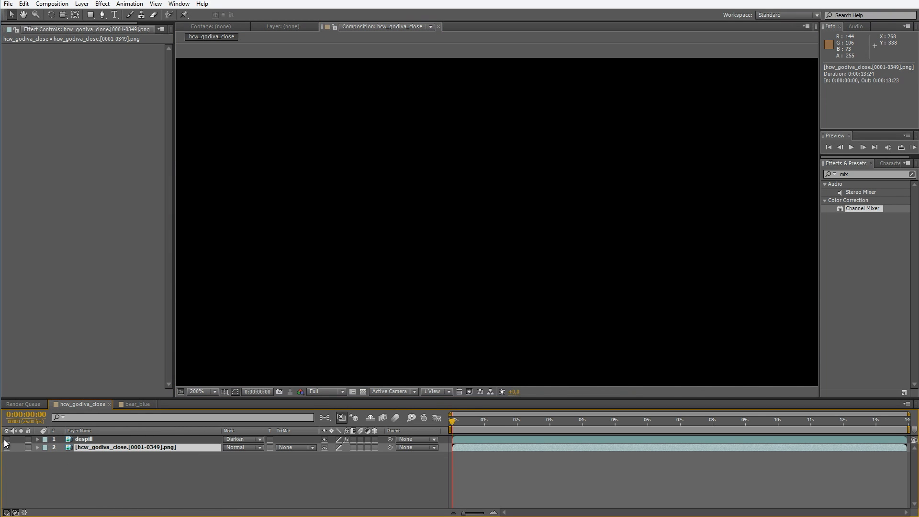
{"action": "left_click", "coordinate": [6, 440]}
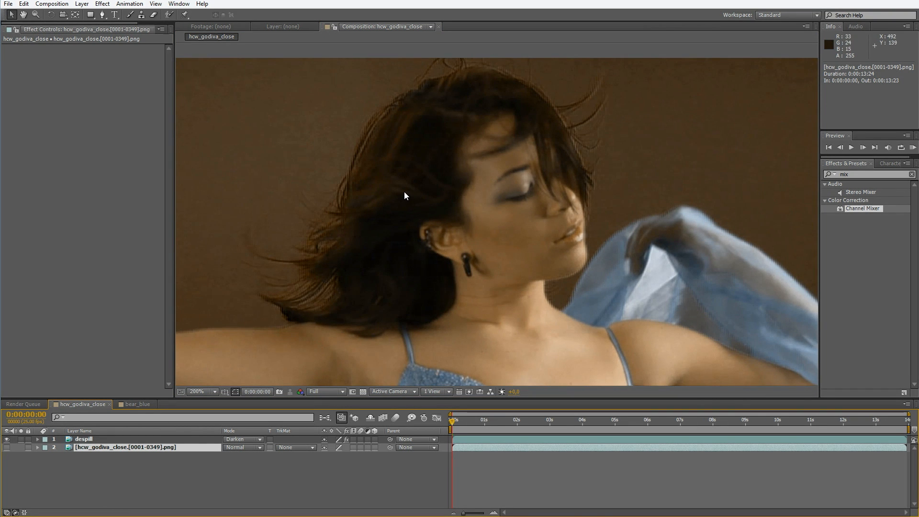
{"action": "left_click", "coordinate": [7, 447]}
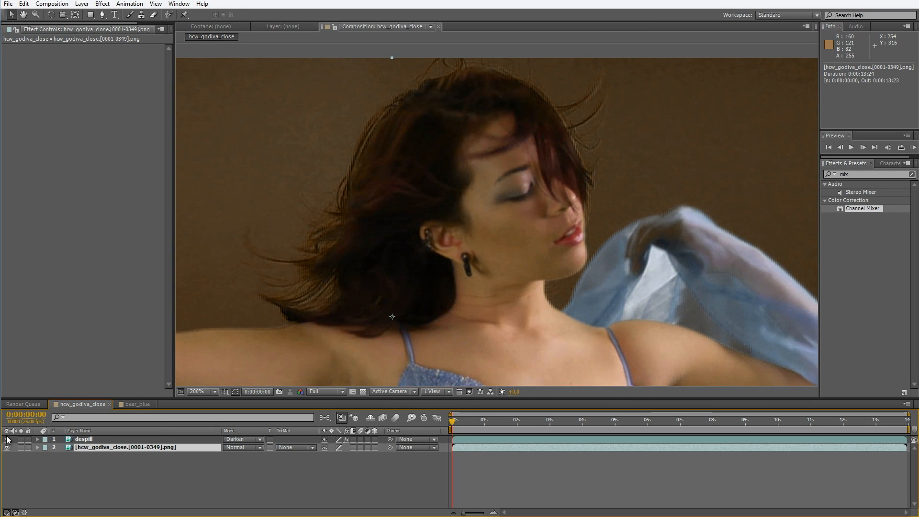
{"action": "left_click", "coordinate": [6, 440]}
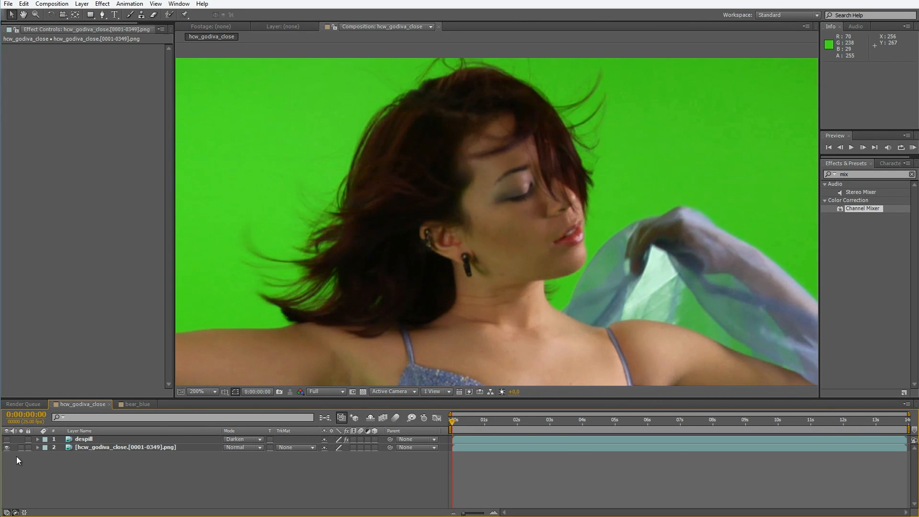
{"action": "left_click", "coordinate": [7, 439]}
- Inspect the head, veil and shoulders in the blended result, briefly hiding the despill layer to compare them with the original
{"action": "left_click_drag", "start_coordinate": [321, 173], "coordinate": [450, 103]}
{"action": "left_click_drag", "start_coordinate": [579, 140], "coordinate": [376, 163]}
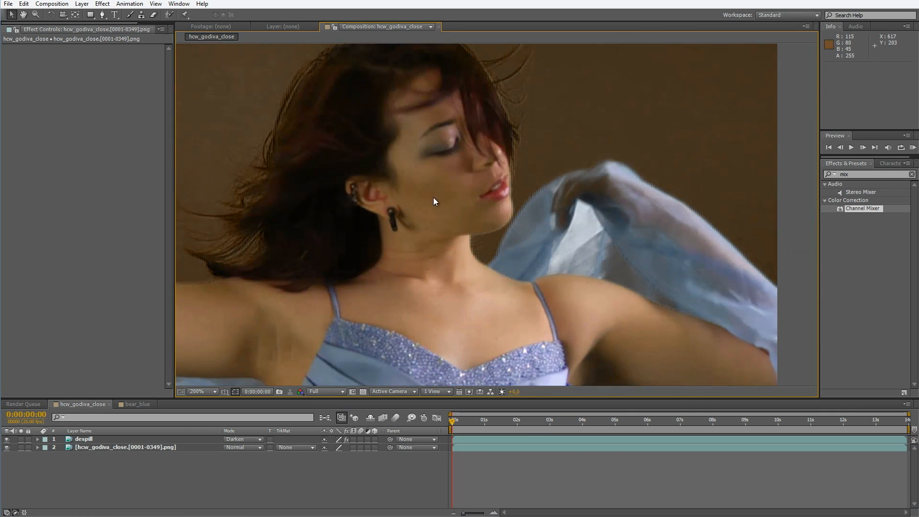
{"action": "left_click", "coordinate": [121, 448]}
{"action": "left_click", "coordinate": [7, 439]}
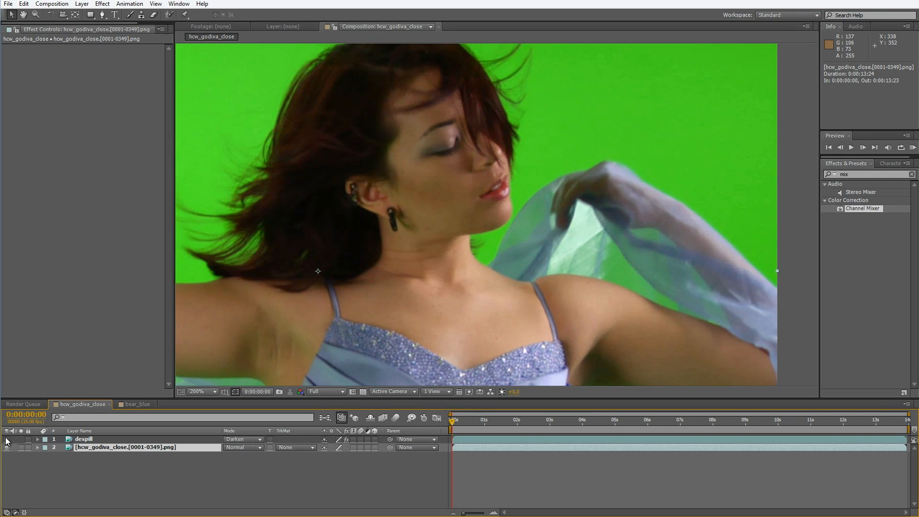
{"action": "left_click", "coordinate": [6, 439]}
{"action": "left_click_drag", "start_coordinate": [367, 181], "coordinate": [388, 219]}
- Select the despill layer and review the blended result over the full figure
{"action": "left_click", "coordinate": [93, 441]}
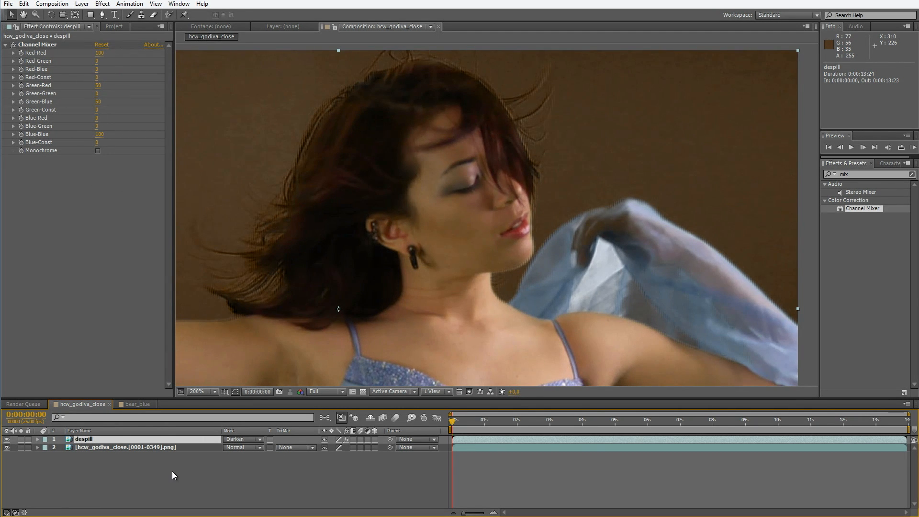
{"action": "scroll", "coordinate": [365, 174], "scroll_direction": "down", "scroll_amount": 1}
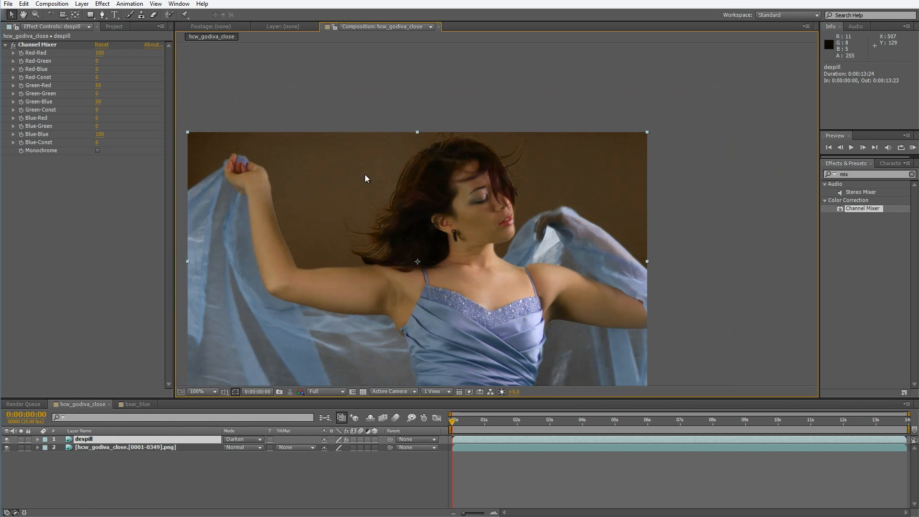
{"action": "left_click_drag", "start_coordinate": [322, 218], "coordinate": [388, 168]}
{"action": "scroll", "coordinate": [407, 180], "scroll_direction": "up", "scroll_amount": 1}
{"action": "scroll", "coordinate": [401, 148], "scroll_direction": "down", "scroll_amount": 1}
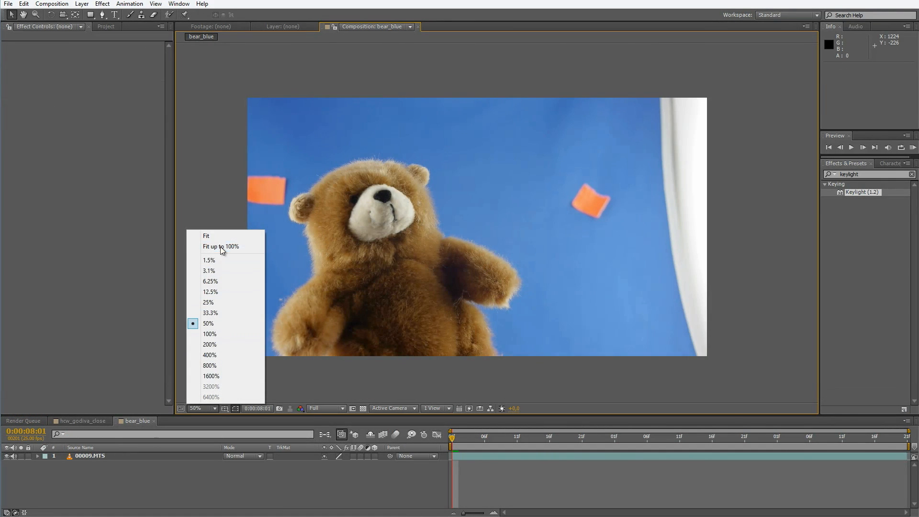
- Fit the bear_blue composition in view, move to 0:00:08:24, and inspect the footage's red, green and blue channels individually
{"action": "left_click", "coordinate": [221, 246]}
{"action": "left_click_drag", "start_coordinate": [458, 438], "coordinate": [602, 452]}
{"action": "left_click", "coordinate": [614, 322]}
{"action": "key", "text": "alt+1"}
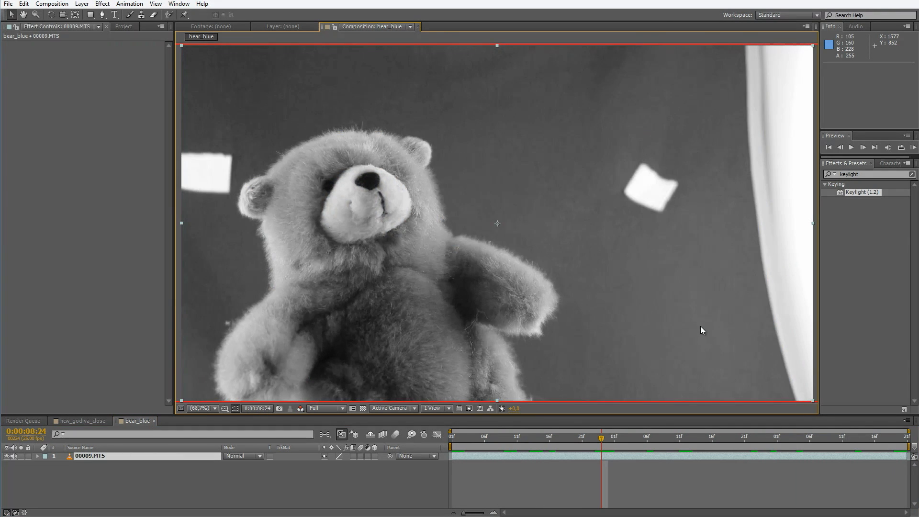
{"action": "key", "text": "alt+2"}
{"action": "key", "text": "alt+3"}
{"action": "key", "text": "alt+1"}
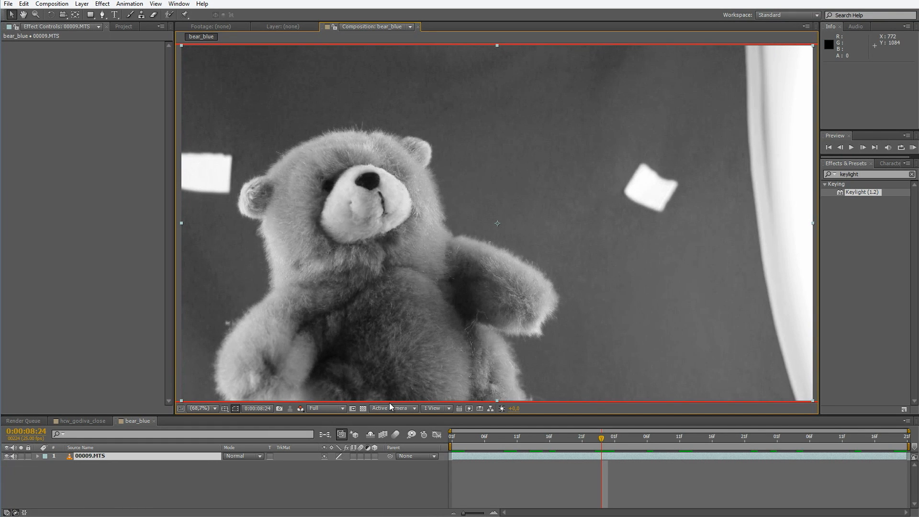
{"action": "key", "text": "alt+1"}
- Rename the 00009.MTS footage layer as BASE
{"action": "left_click", "coordinate": [119, 473]}
{"action": "left_click", "coordinate": [119, 458]}
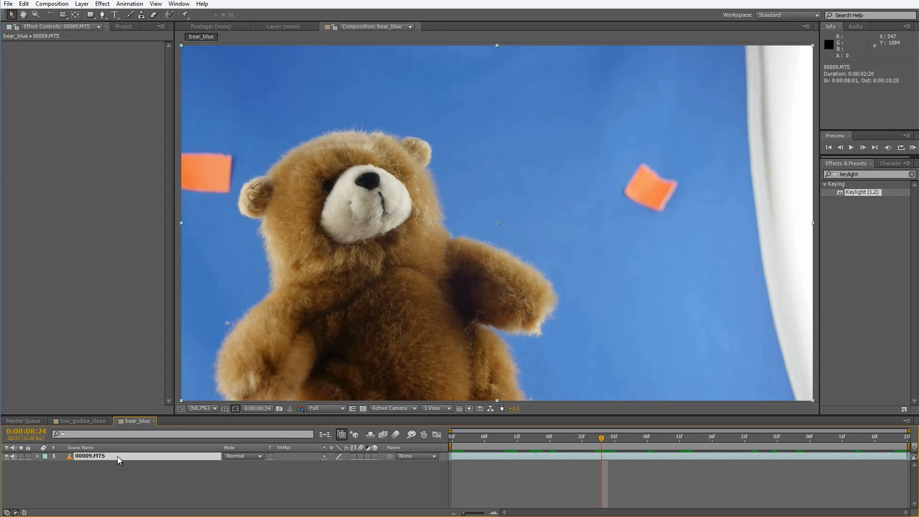
{"action": "key", "text": "Return"}
{"action": "type", "text": "BASE"}
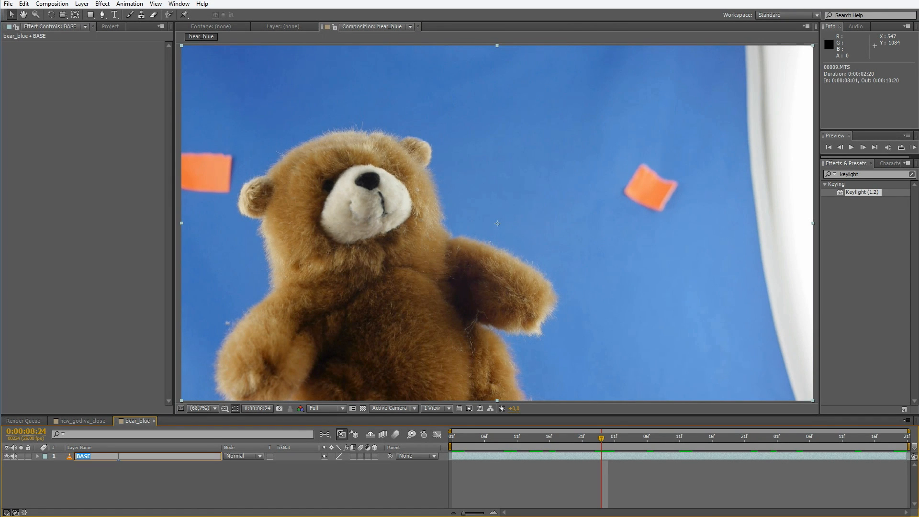
{"action": "key", "text": "Return"}
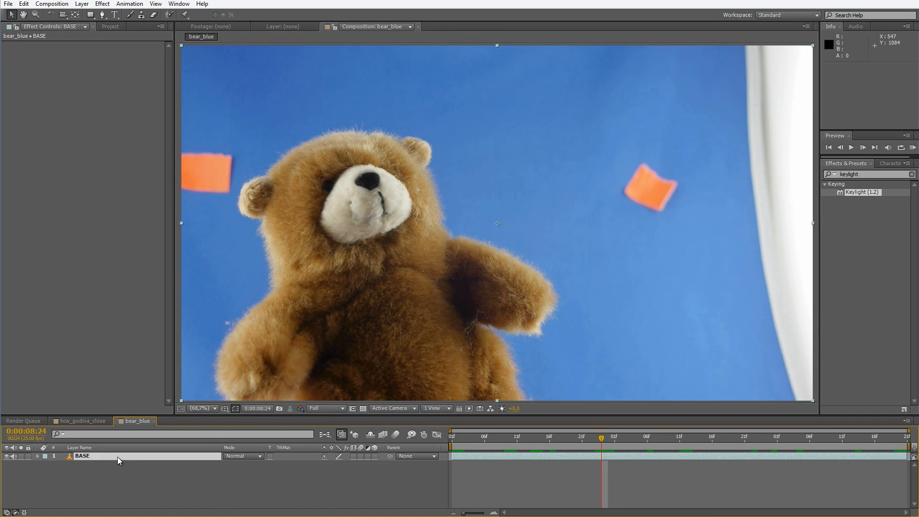
- Duplicate the BASE layer and rename the copy as DESPILL
{"action": "key", "text": "ctrl+d"}
{"action": "key", "text": "Return"}
{"action": "type", "text": "DESPILL"}
{"action": "key", "text": "Return"}
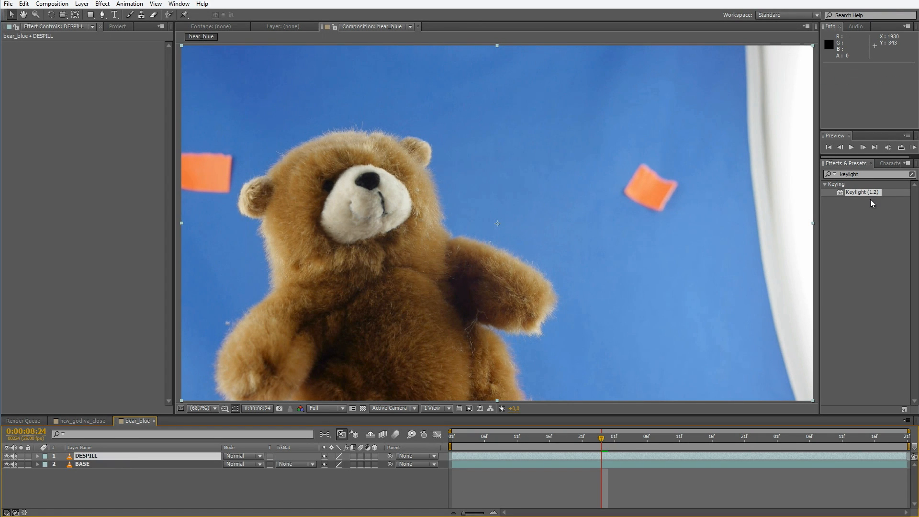
- Find the Channel Mixer effect and apply it to the DESPILL layer
{"action": "left_click", "coordinate": [886, 175]}
{"action": "type", "text": "mix"}
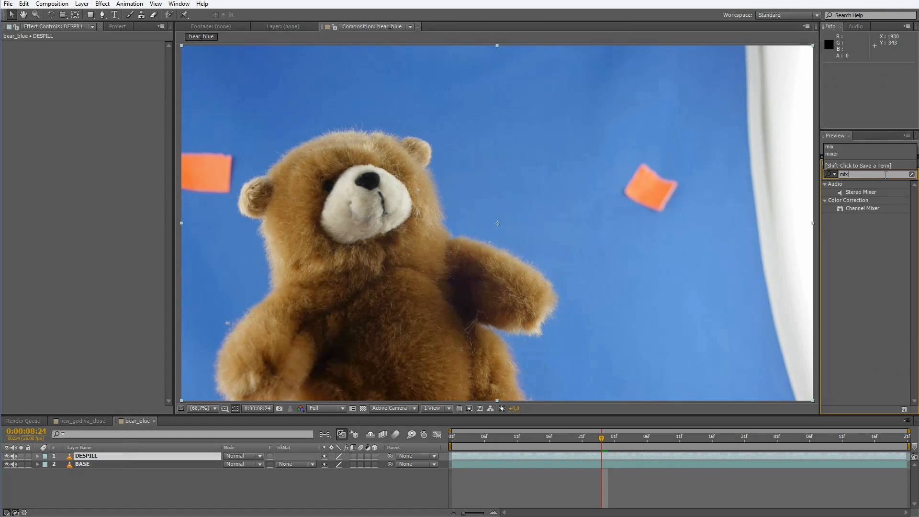
{"action": "double_click", "coordinate": [866, 210]}
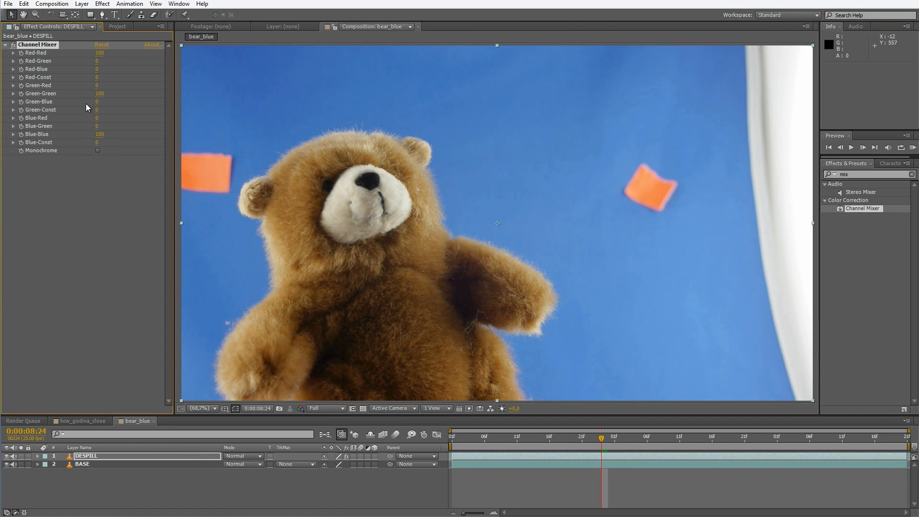
- Set the Channel Mixer's Blue-Red and Blue-Green to 50 and Blue-Blue to 0, and blend the DESPILL layer in Darken mode
{"action": "left_click", "coordinate": [97, 118]}
{"action": "type", "text": "50"}
{"action": "key", "text": "Tab"}
{"action": "type", "text": "50"}
{"action": "key", "text": "Tab"}
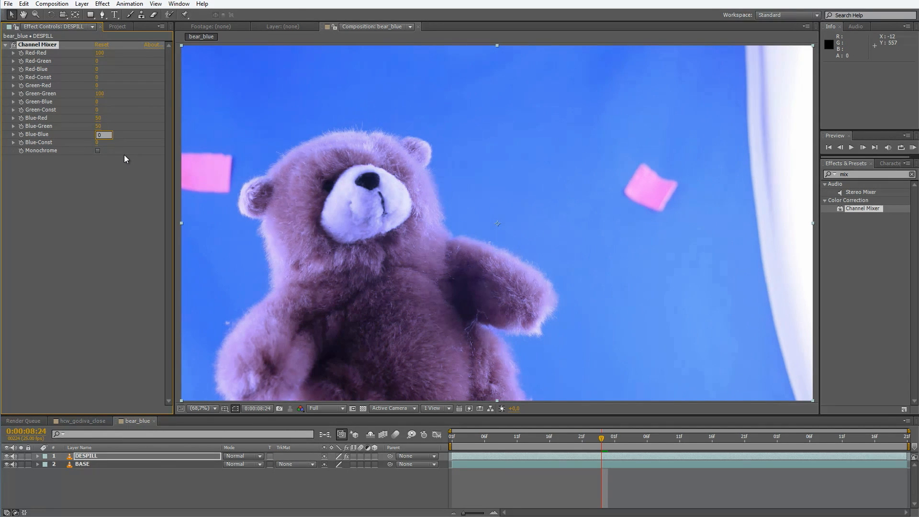
{"action": "type", "text": "0"}
{"action": "key", "text": "Return"}
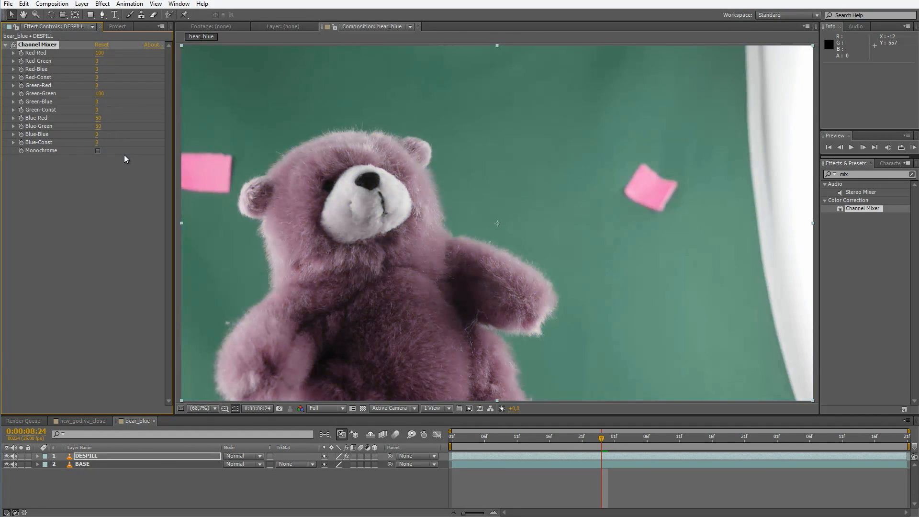
{"action": "left_click", "coordinate": [258, 457]}
{"action": "left_click", "coordinate": [268, 69]}
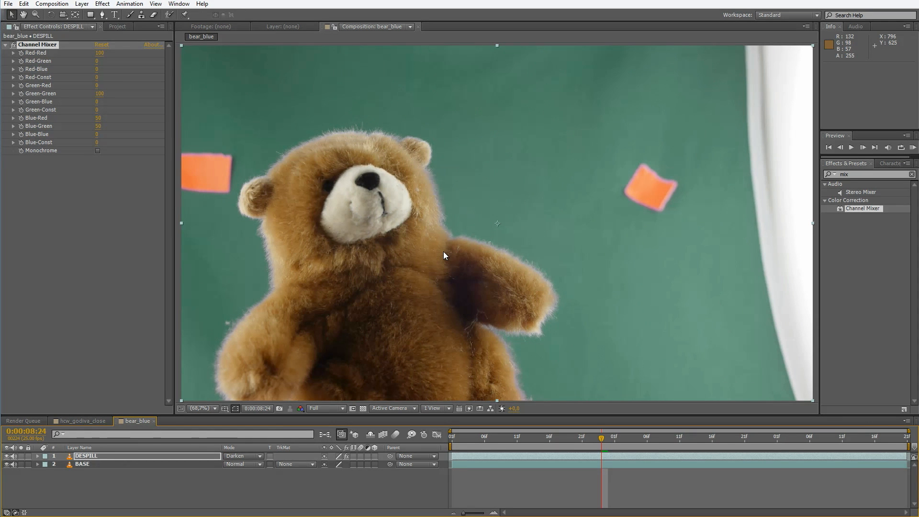
- Examine the fur edges along the bear's cheek, arm and top of the head up close for a remaining colour fringe
{"action": "key", "text": "period"}
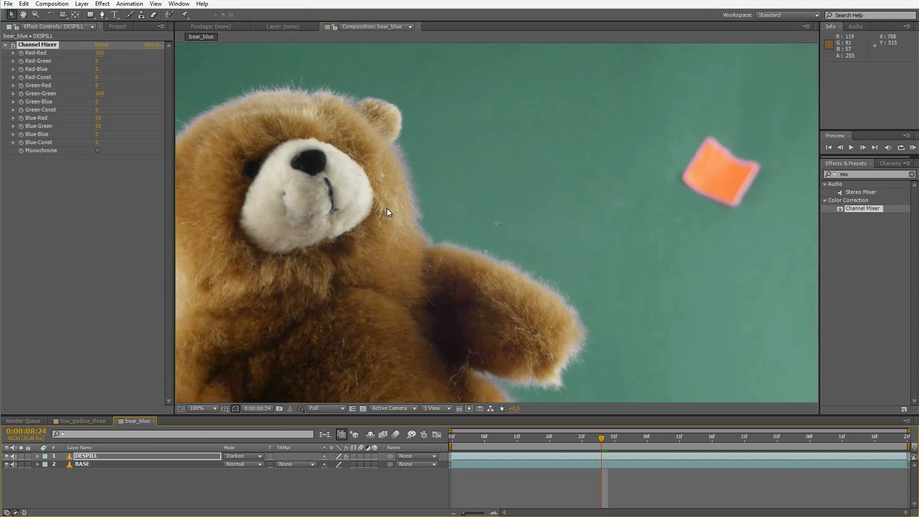
{"action": "key", "text": "period"}
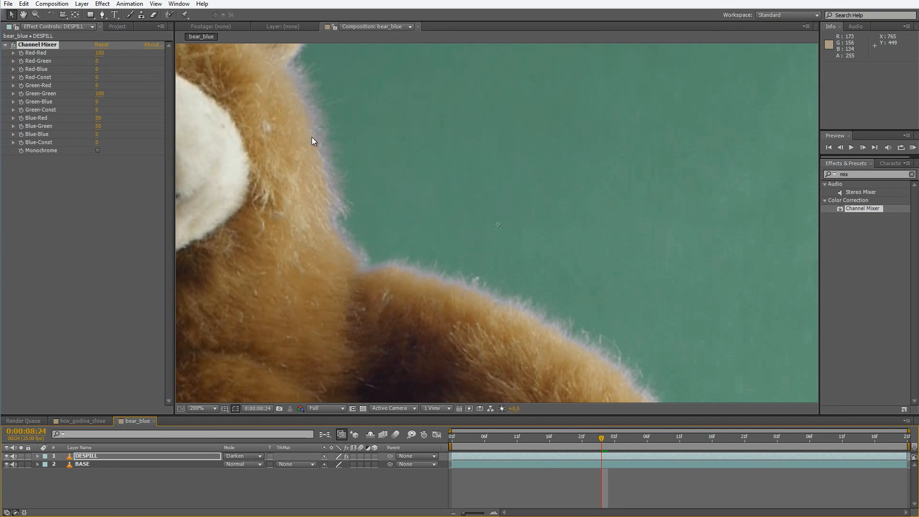
{"action": "key", "text": "comma"}
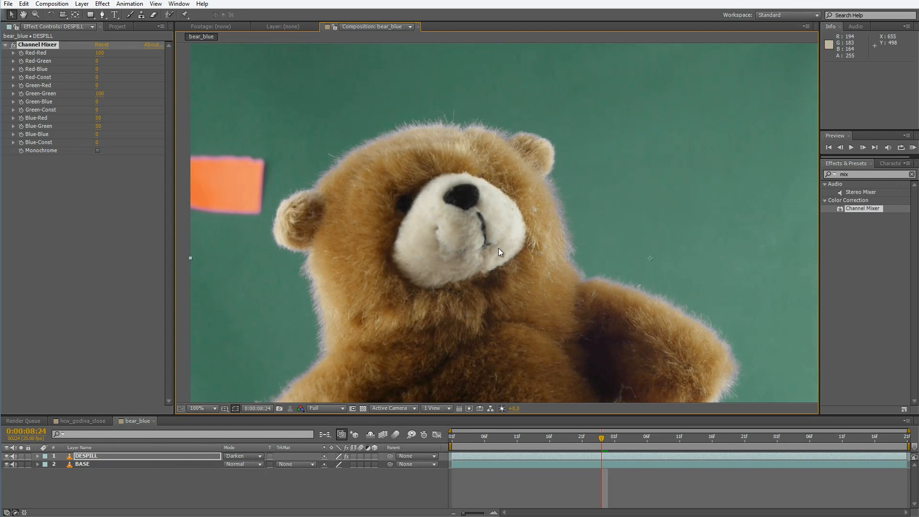
{"action": "key", "text": "period"}
{"action": "key", "text": "period"}
{"action": "left_click_drag", "start_coordinate": [704, 154], "coordinate": [436, 235]}
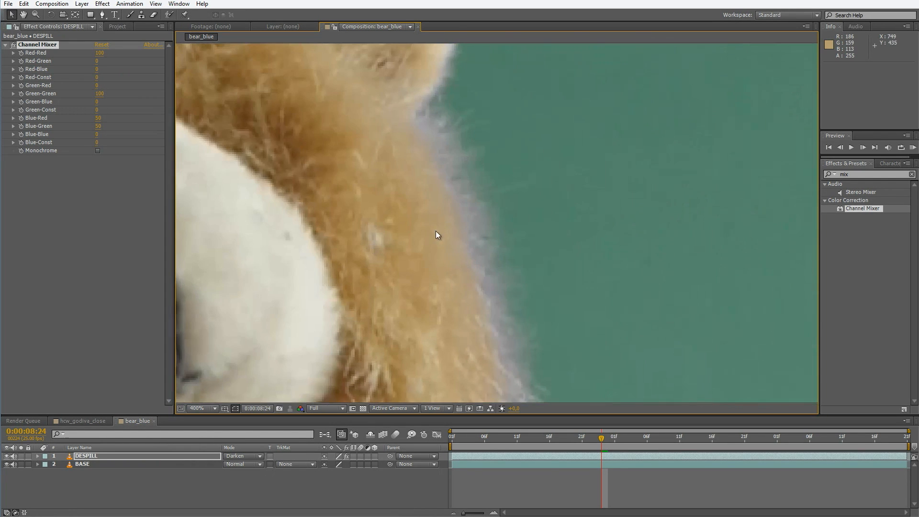
{"action": "key", "text": "comma"}
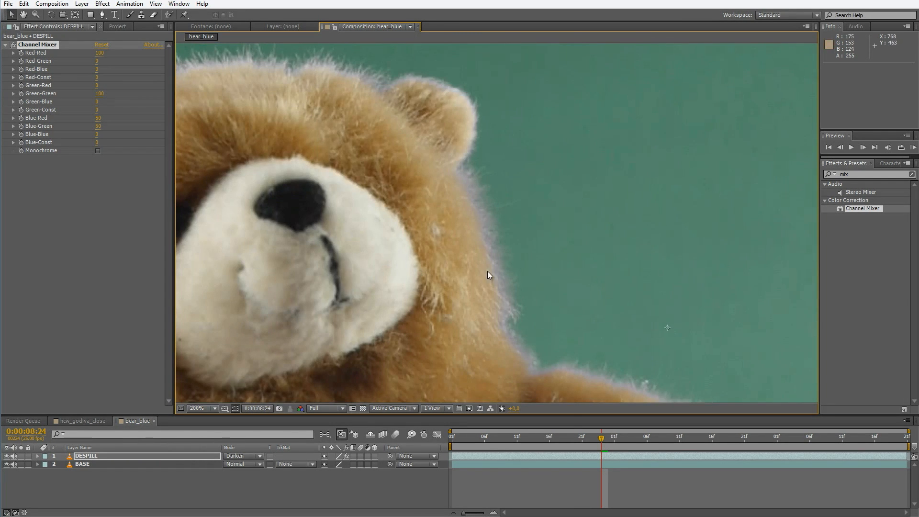
{"action": "key", "text": "comma"}
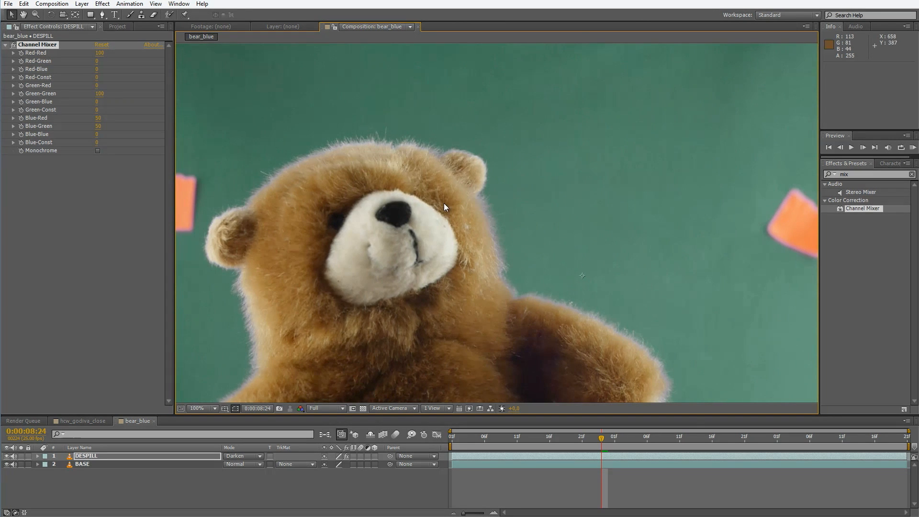
{"action": "key", "text": "period"}
{"action": "left_click_drag", "start_coordinate": [362, 123], "coordinate": [503, 254]}
{"action": "key", "text": "period"}
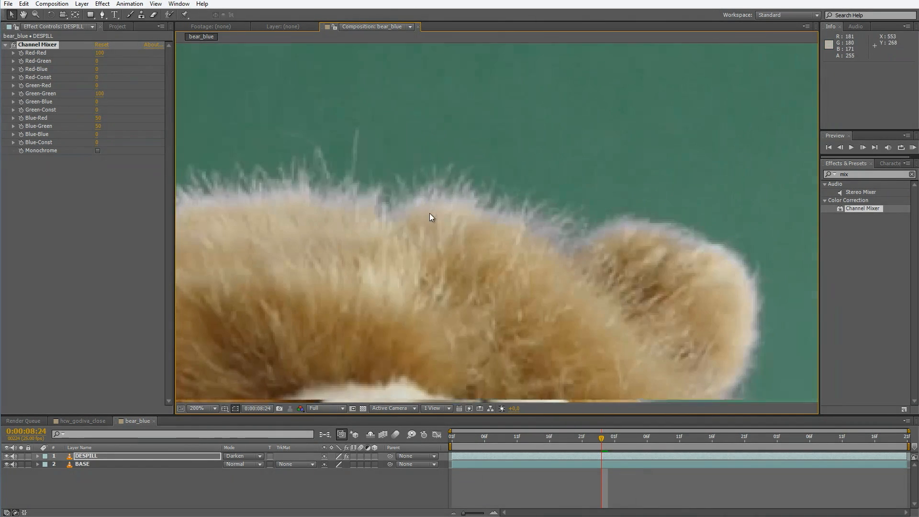
{"action": "left_click_drag", "start_coordinate": [431, 217], "coordinate": [505, 259]}
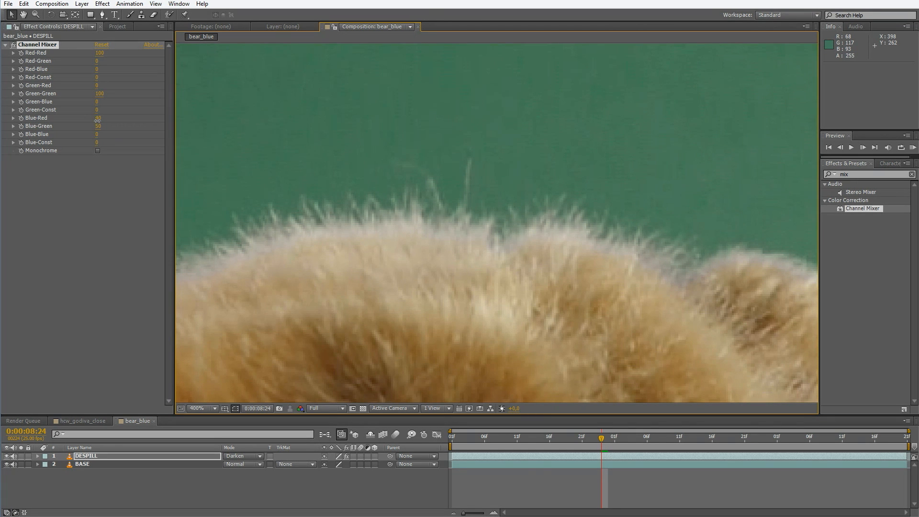
- Reduce the Channel Mixer's Blue-Red value to 30 on the DESPILL layer
{"action": "left_click_drag", "start_coordinate": [95, 122], "coordinate": [96, 122]}
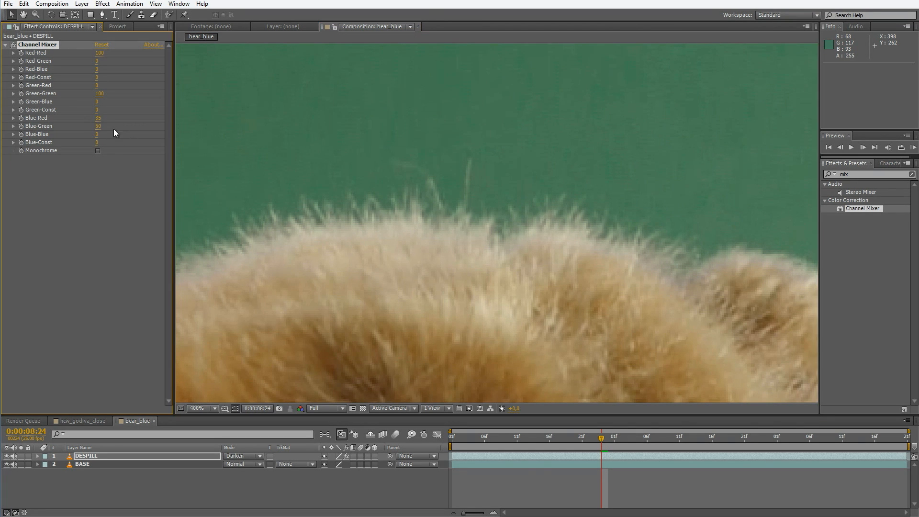
{"action": "left_click", "coordinate": [97, 118]}
{"action": "type", "text": "30"}
{"action": "key", "text": "Return"}
- Inspect the fur edge beside the bear's muzzle and below the ear up close to judge the despill
{"action": "left_click_drag", "start_coordinate": [352, 250], "coordinate": [185, 106]}
{"action": "left_click_drag", "start_coordinate": [270, 91], "coordinate": [261, 69]}
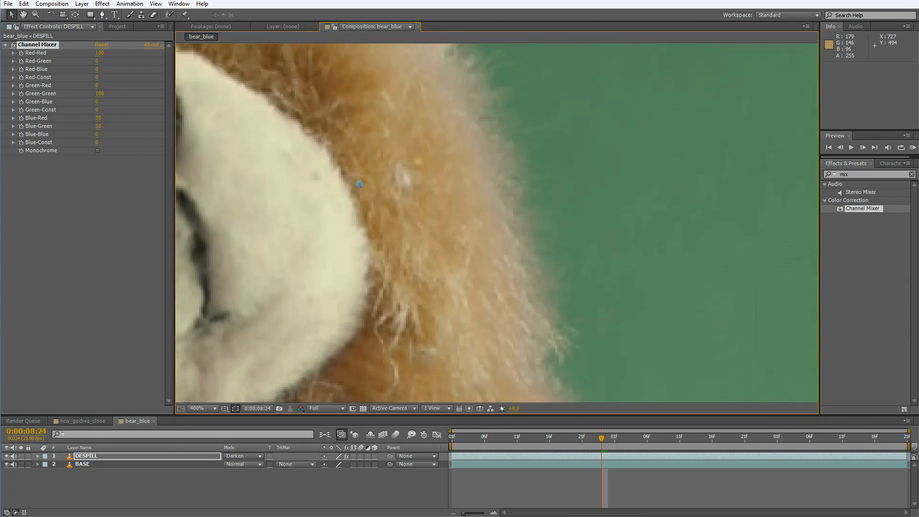
{"action": "left_click_drag", "start_coordinate": [359, 182], "coordinate": [262, 47]}
{"action": "left_click_drag", "start_coordinate": [431, 145], "coordinate": [444, 271]}
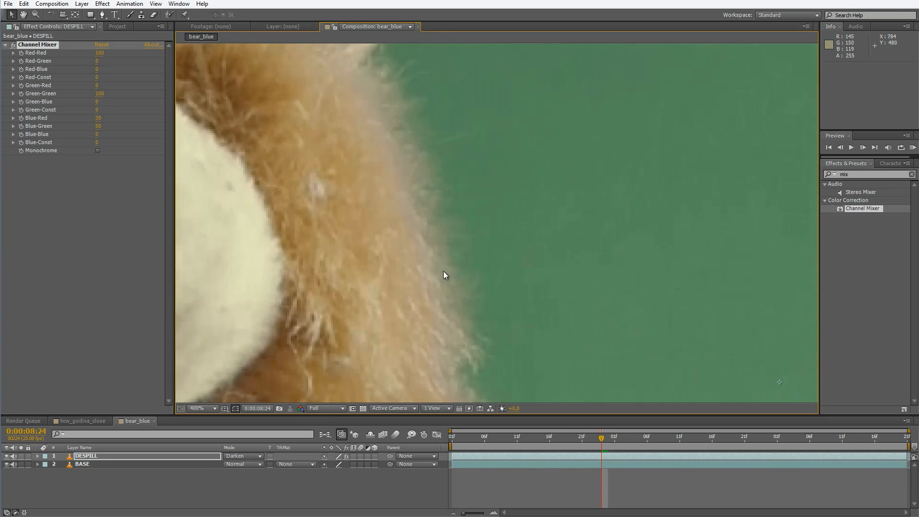
{"action": "scroll", "coordinate": [409, 200], "scroll_direction": "up", "scroll_amount": 1}
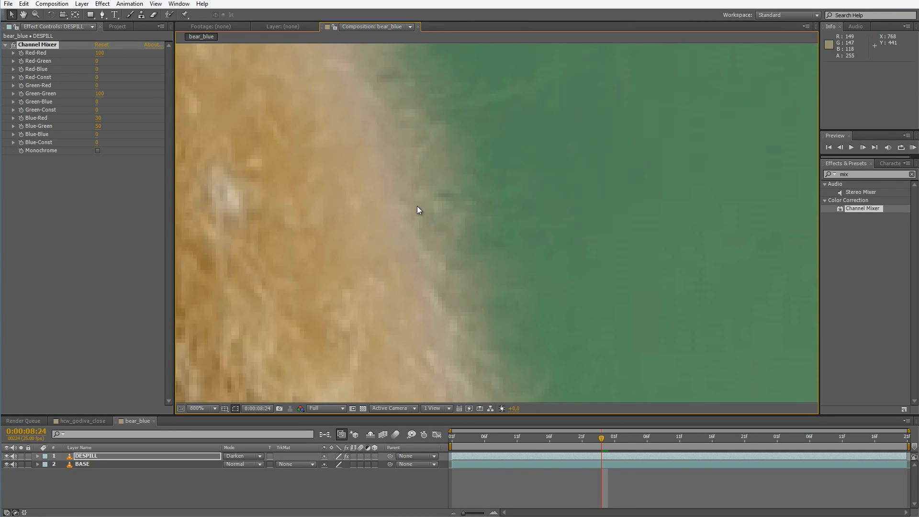
{"action": "scroll", "coordinate": [406, 216], "scroll_direction": "down", "scroll_amount": 1}
{"action": "left_click_drag", "start_coordinate": [391, 171], "coordinate": [322, 260]}
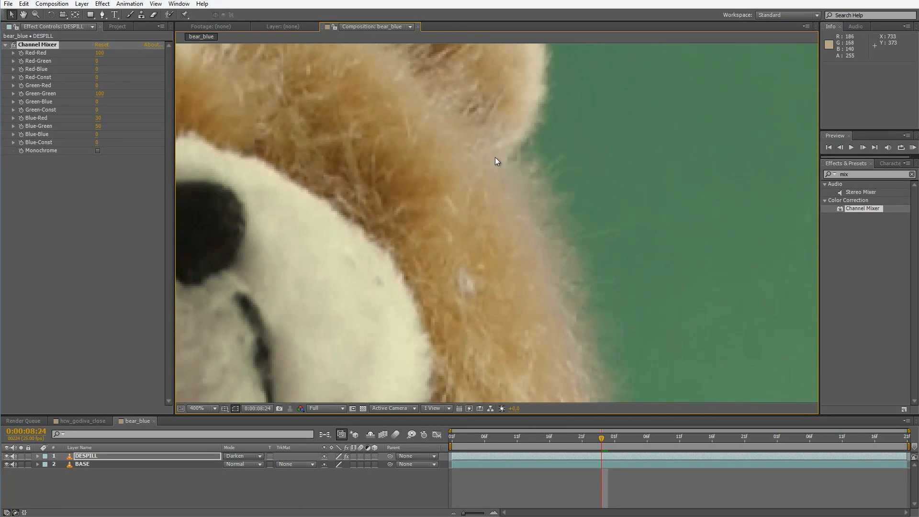
- Try a Blue-Green value of 70 in the Channel Mixer, and return it to 50
{"action": "left_click", "coordinate": [98, 127]}
{"action": "type", "text": "70"}
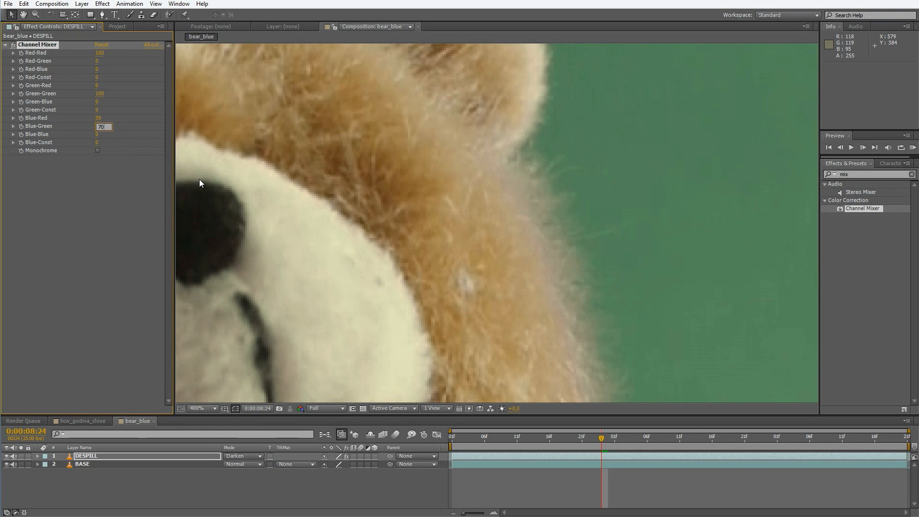
{"action": "key", "text": "Return"}
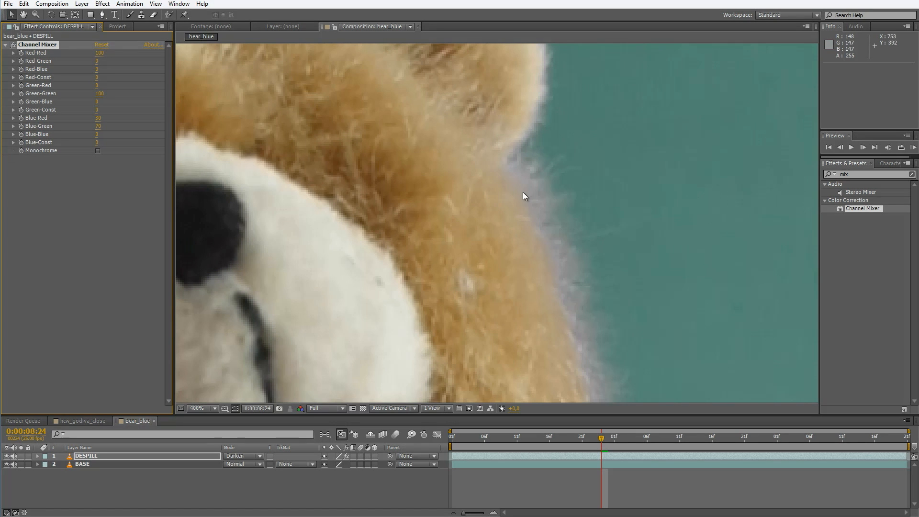
{"action": "left_click", "coordinate": [98, 127]}
{"action": "type", "text": "50"}
{"action": "key", "text": "Return"}
- Compare the bear's muzzle and head with the DESPILL layer hidden and shown, leaving the layer visible and deselected
{"action": "left_click_drag", "start_coordinate": [260, 305], "coordinate": [587, 230]}
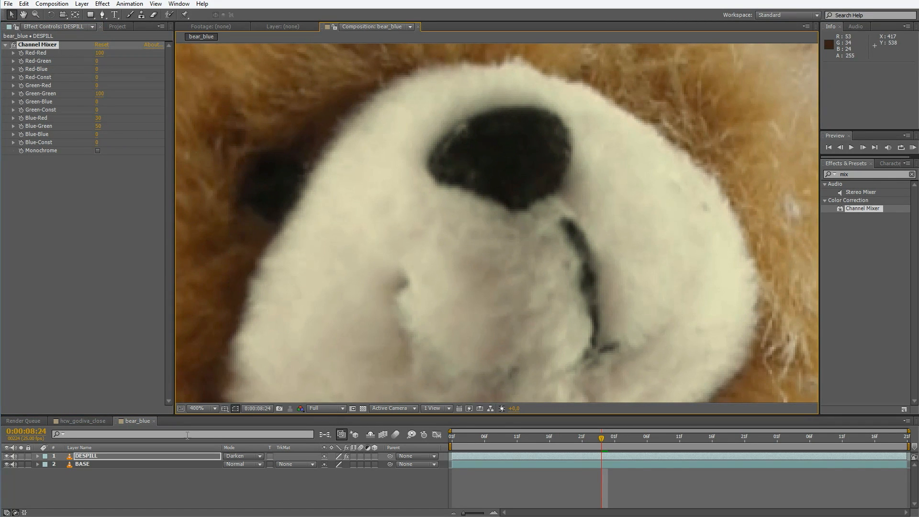
{"action": "left_click", "coordinate": [6, 456]}
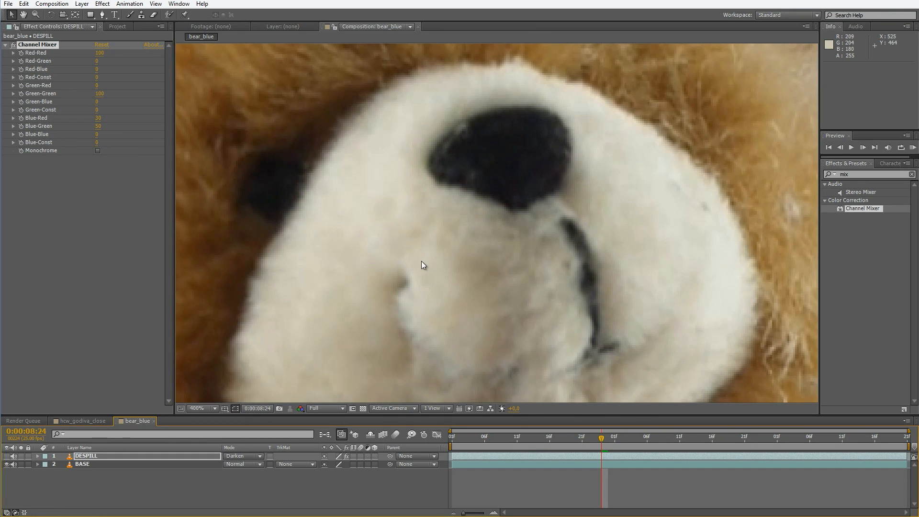
{"action": "key", "text": "comma"}
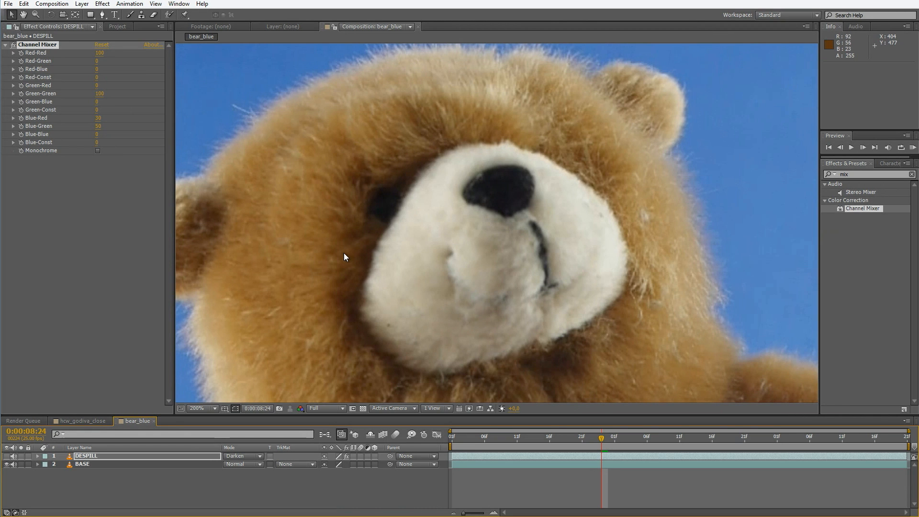
{"action": "key", "text": "comma"}
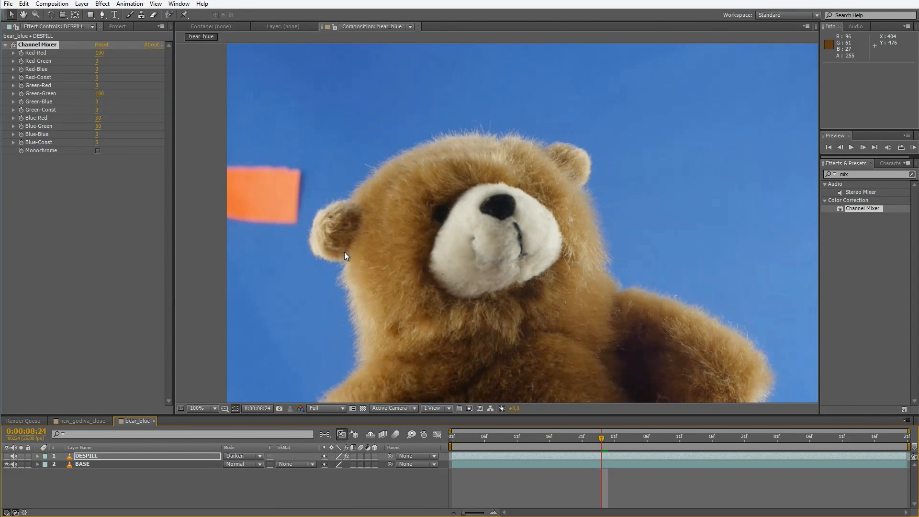
{"action": "left_click", "coordinate": [7, 457]}
{"action": "left_click", "coordinate": [143, 480]}
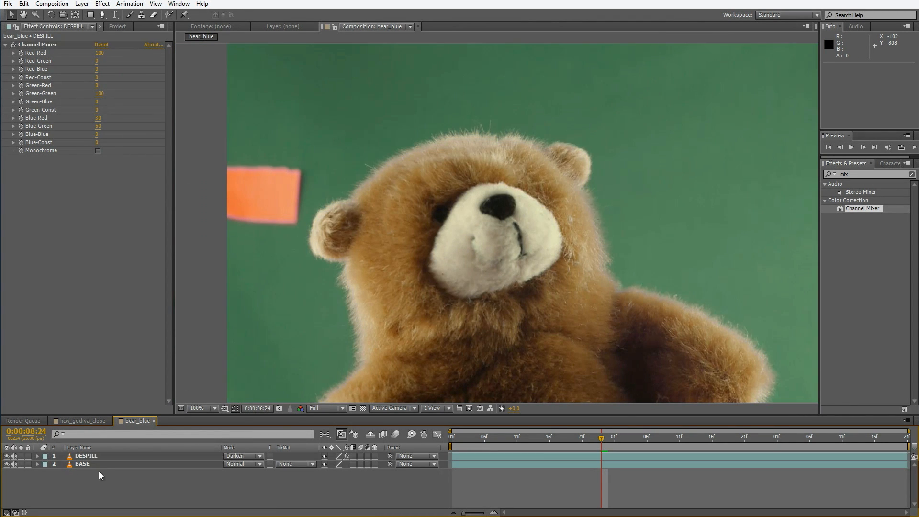
- Duplicate the BASE layer and place the copy above the DESPILL layer, at the top of the layer stack
{"action": "left_click", "coordinate": [99, 464]}
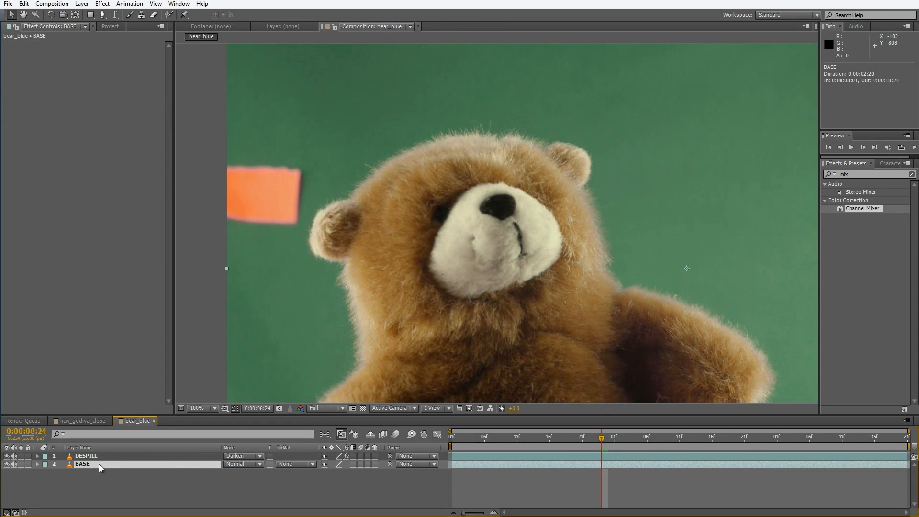
{"action": "key", "text": "ctrl+d"}
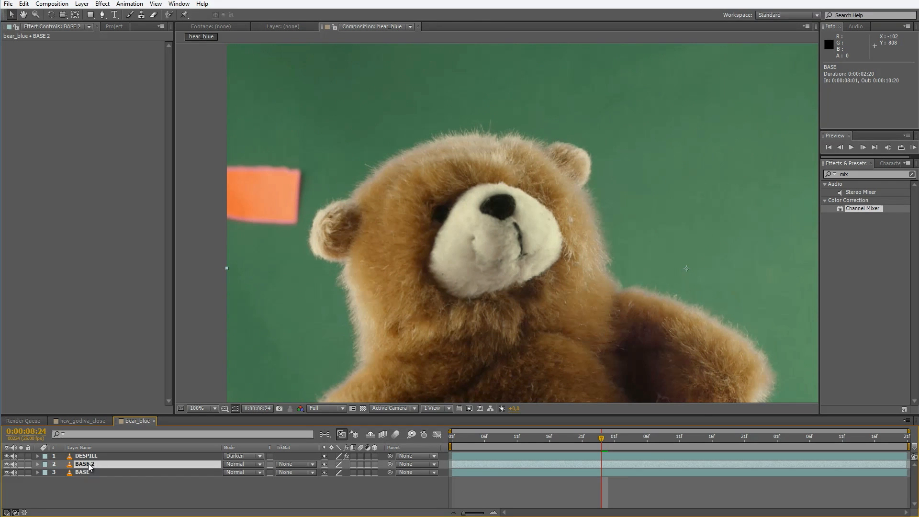
{"action": "left_click_drag", "start_coordinate": [88, 463], "coordinate": [93, 454]}
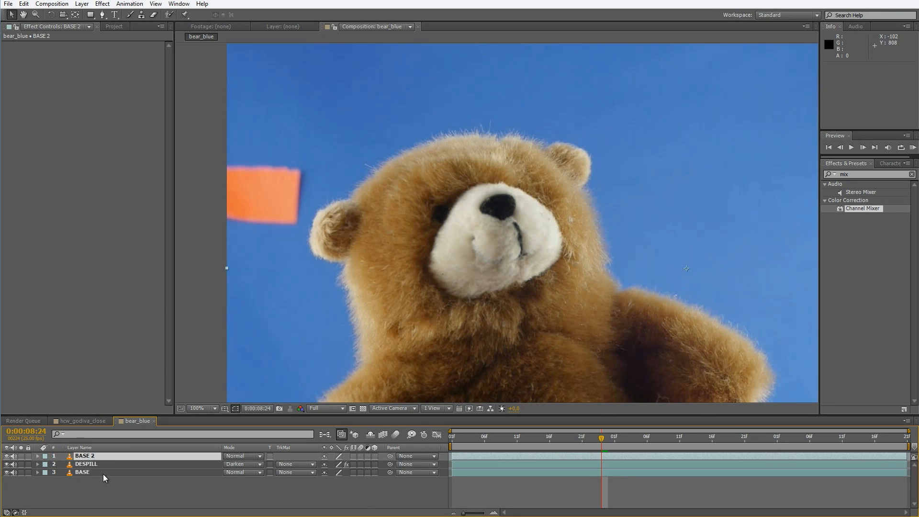
{"action": "left_click", "coordinate": [98, 472]}
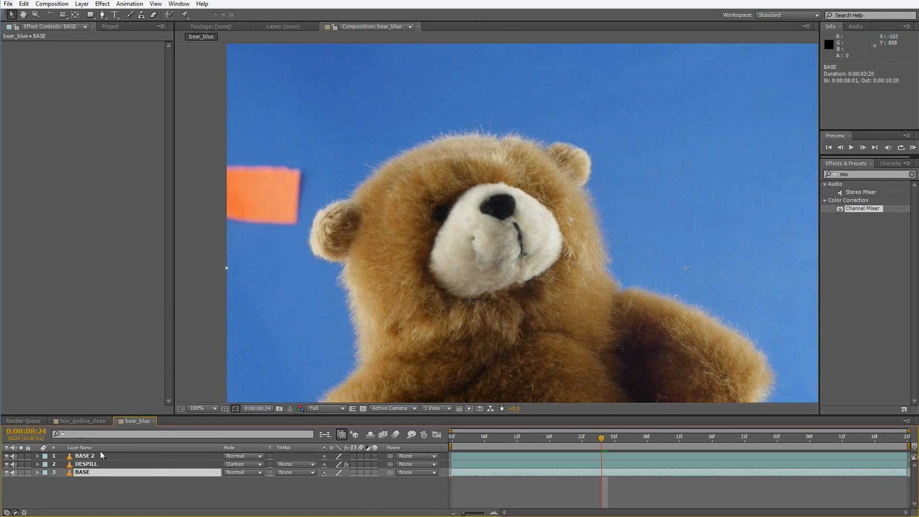
- Rename the BASE copy at the top of the layer stack as KEY
{"action": "left_click", "coordinate": [107, 458]}
{"action": "key", "text": "Return"}
{"action": "type", "text": "KEY"}
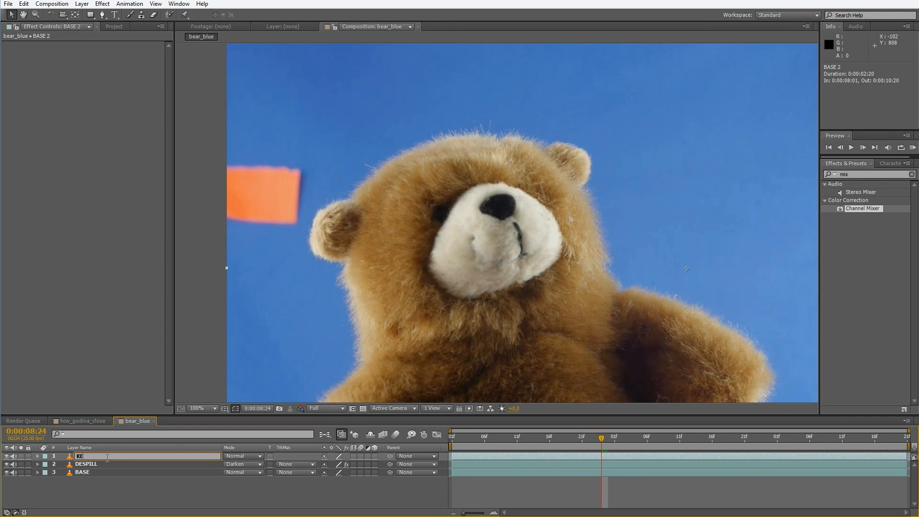
{"action": "key", "text": "Return"}
- Apply the Keylight (1.2) effect to the KEY layer and sample the blue background beside the bear as its Screen Colour
{"action": "left_click", "coordinate": [861, 174]}
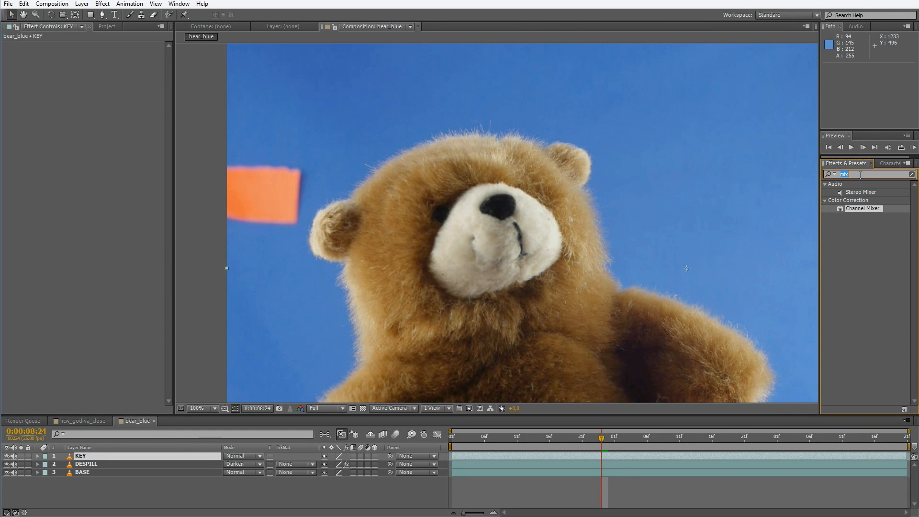
{"action": "type", "text": "keylight"}
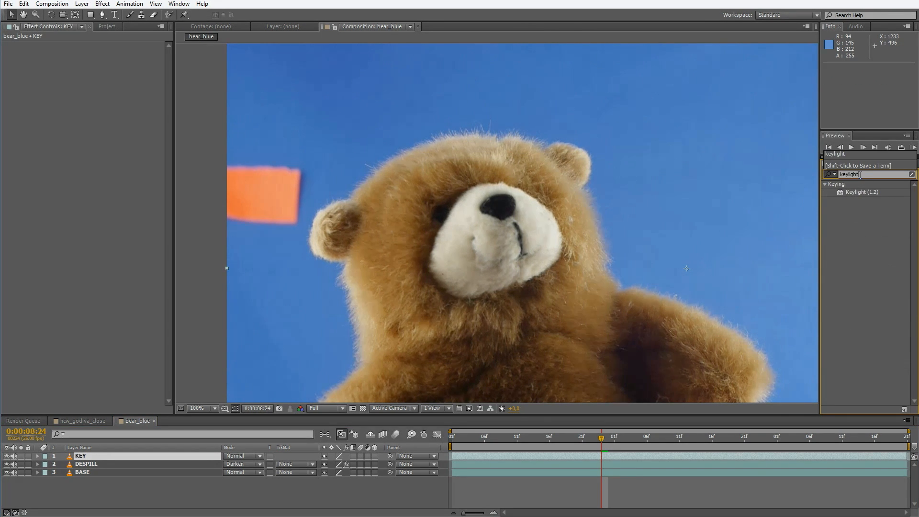
{"action": "left_click_drag", "start_coordinate": [859, 192], "coordinate": [153, 162]}
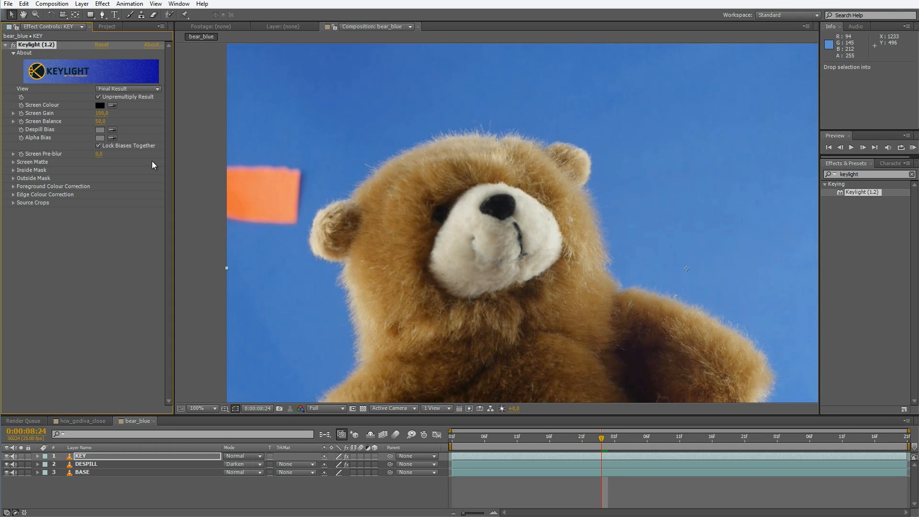
{"action": "left_click", "coordinate": [113, 105]}
{"action": "left_click", "coordinate": [687, 269]}
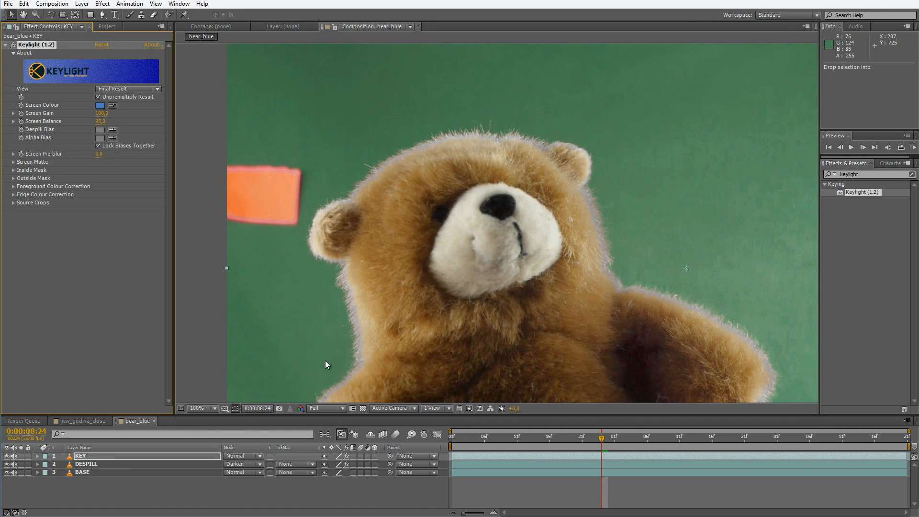
- Switch Keylight's view to Screen Matte and check the matte across the bear's body, arm and background
{"action": "left_click", "coordinate": [133, 90]}
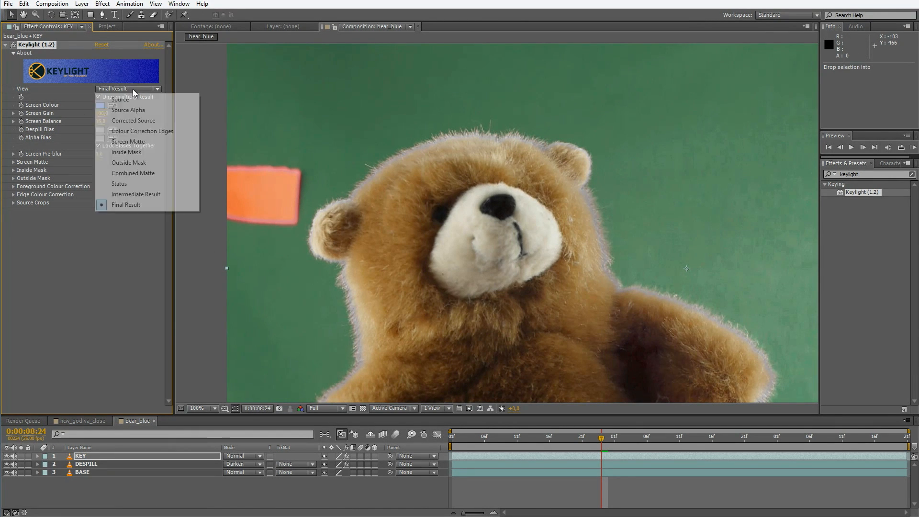
{"action": "left_click", "coordinate": [143, 142]}
{"action": "left_click_drag", "start_coordinate": [546, 341], "coordinate": [511, 240]}
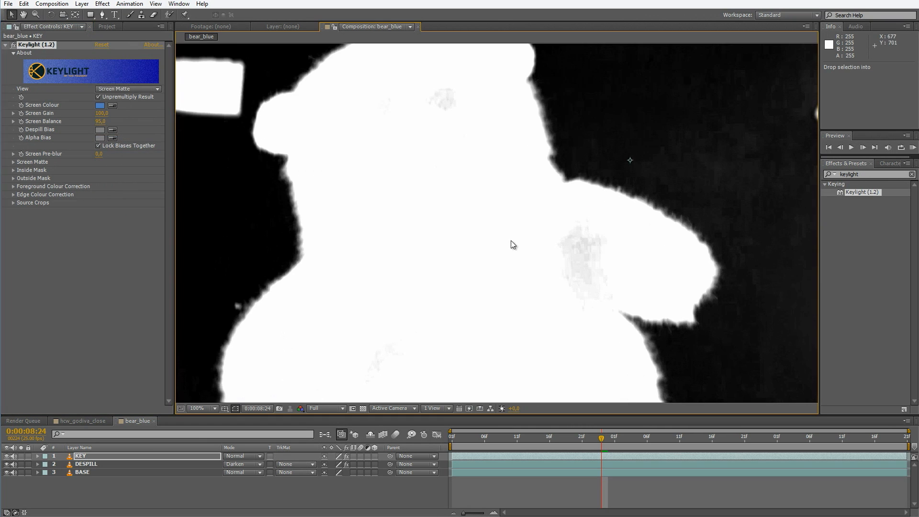
{"action": "left_click_drag", "start_coordinate": [526, 207], "coordinate": [421, 220]}
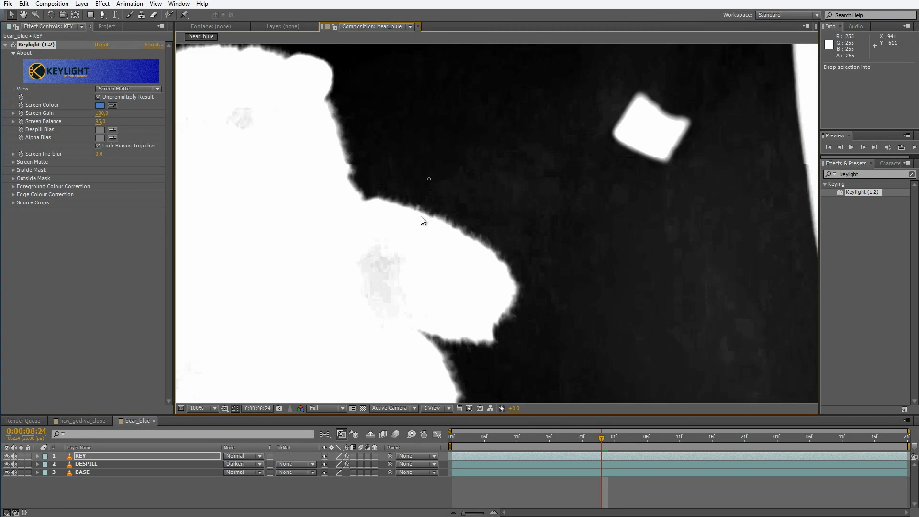
{"action": "left_click_drag", "start_coordinate": [570, 263], "coordinate": [553, 251]}
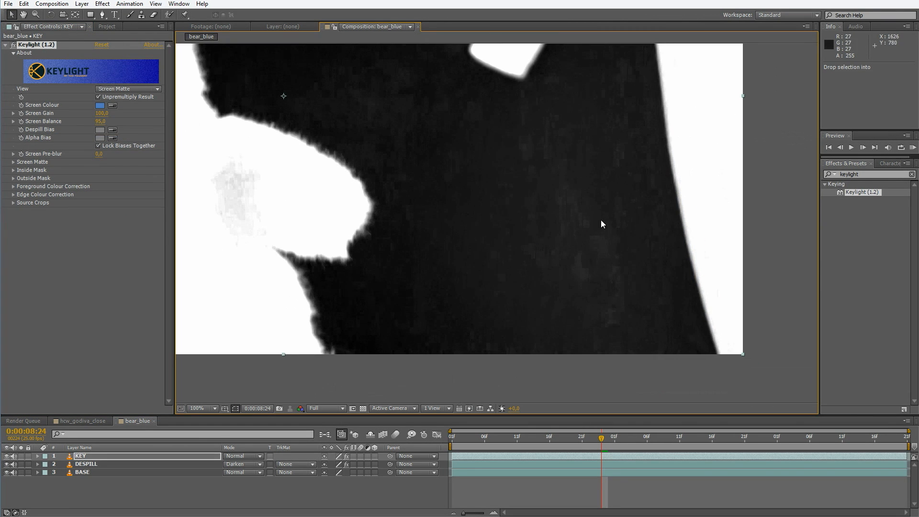
{"action": "left_click_drag", "start_coordinate": [490, 201], "coordinate": [742, 270]}
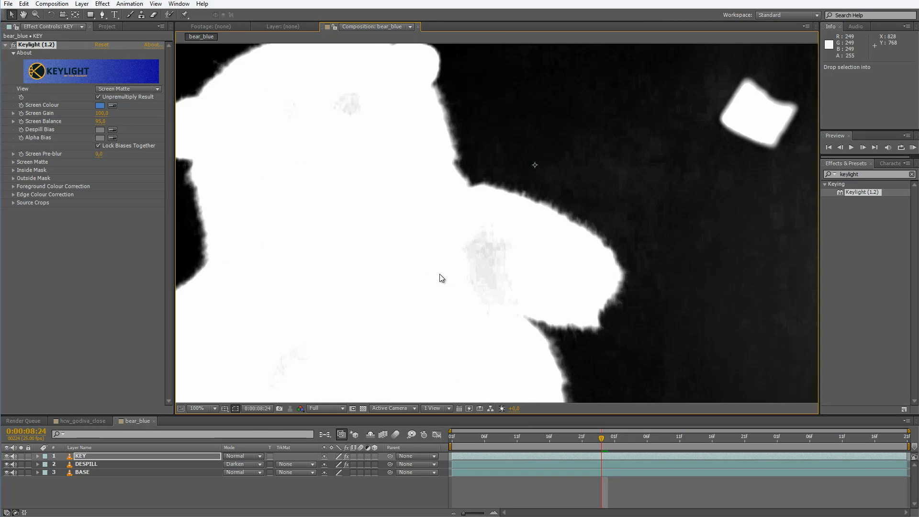
- Harden the KEY layer's screen matte by setting Clip Black to 73.6 and Clip White to 77.6
{"action": "left_click", "coordinate": [13, 162]}
{"action": "left_click", "coordinate": [21, 178]}
{"action": "left_click", "coordinate": [21, 171]}
{"action": "left_click_drag", "start_coordinate": [35, 184], "coordinate": [79, 184]}
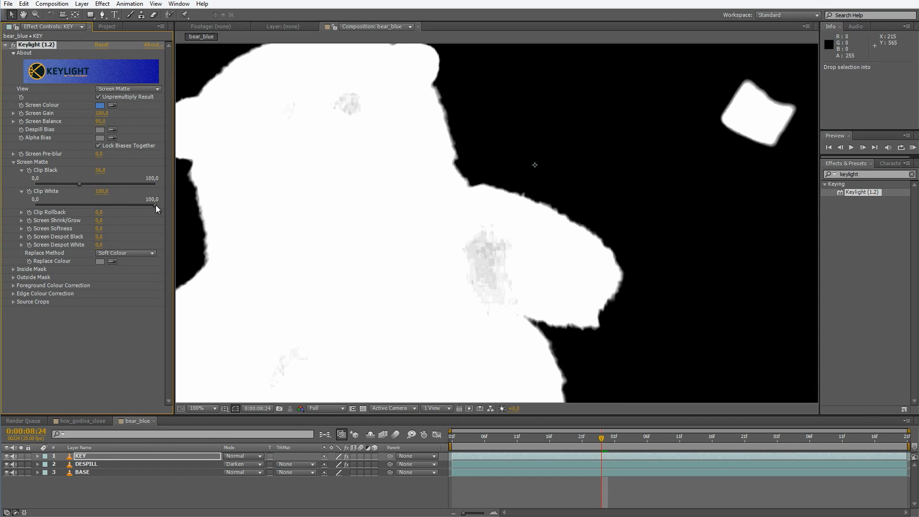
{"action": "left_click_drag", "start_coordinate": [252, 230], "coordinate": [430, 197]}
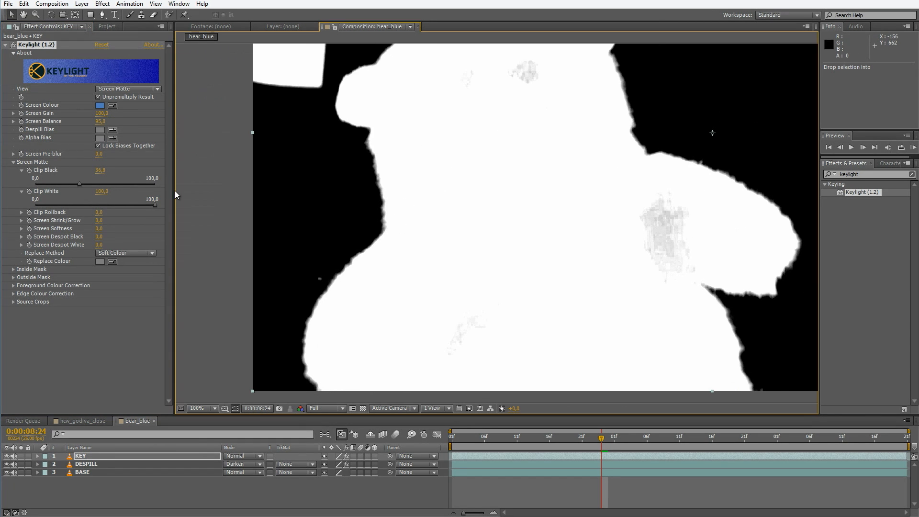
{"action": "left_click_drag", "start_coordinate": [79, 184], "coordinate": [128, 205]}
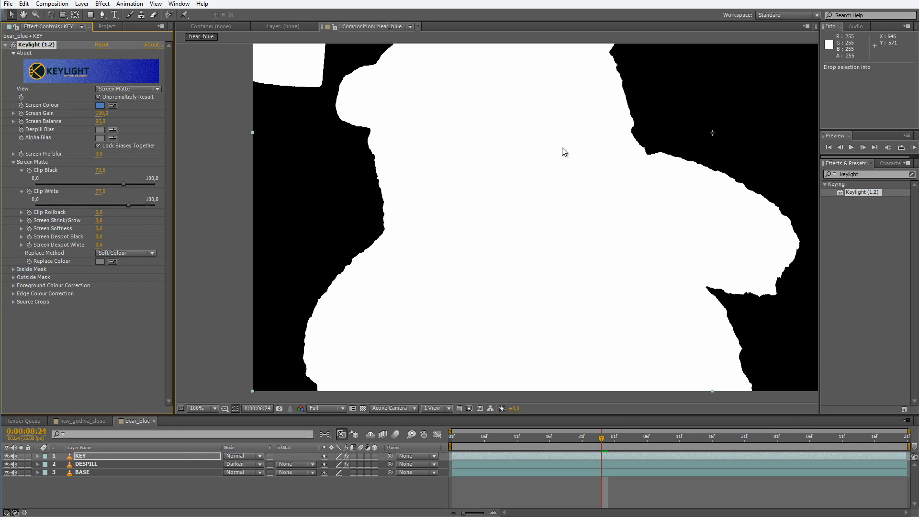
{"action": "left_click_drag", "start_coordinate": [564, 150], "coordinate": [462, 269]}
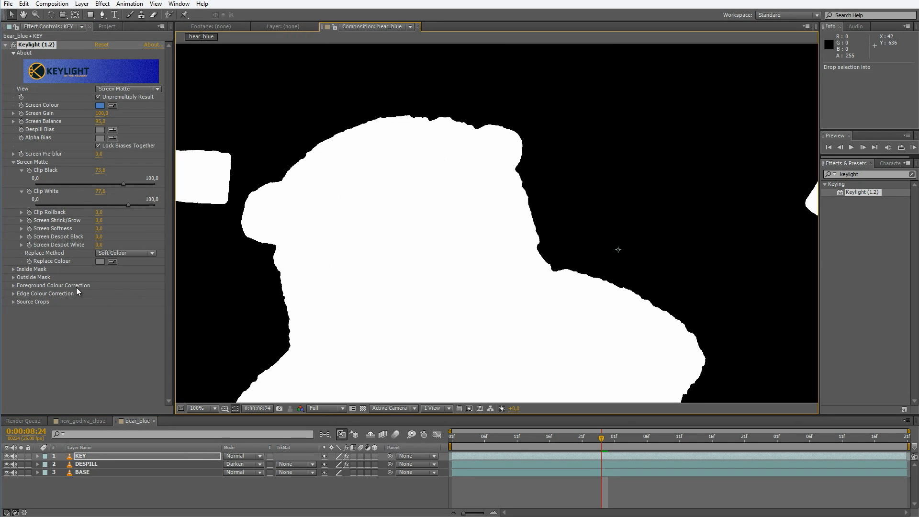
- Set the screen matte's Screen Shrink/Grow to -13.3 and Screen Softness to 20.0
{"action": "left_click", "coordinate": [21, 220]}
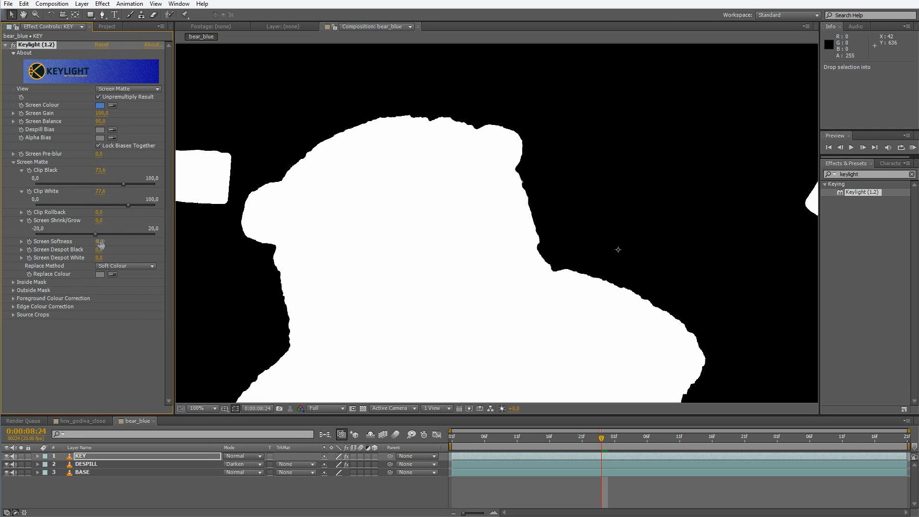
{"action": "left_click_drag", "start_coordinate": [95, 234], "coordinate": [175, 255]}
{"action": "left_click", "coordinate": [21, 242]}
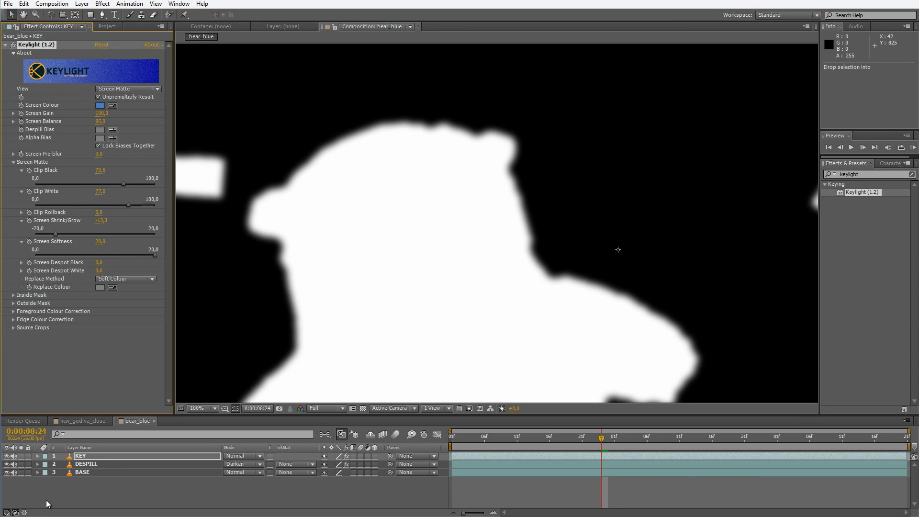
- Set the DESPILL layer's track matte to Luma Inverted Matte "KEY"
{"action": "left_click", "coordinate": [96, 465]}
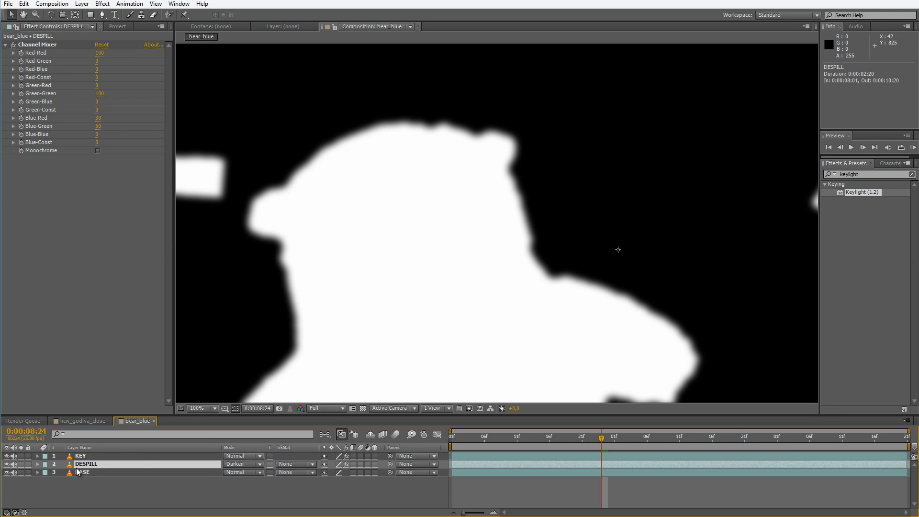
{"action": "left_click", "coordinate": [292, 464]}
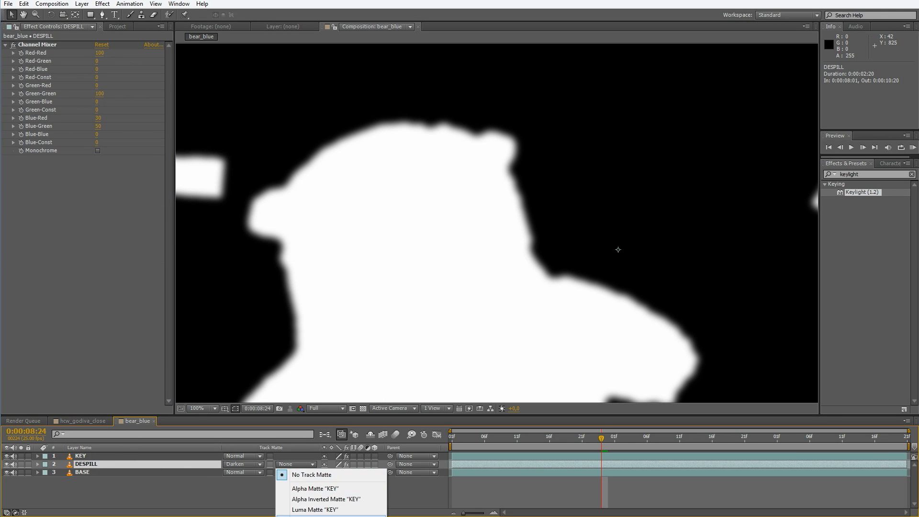
{"action": "left_click", "coordinate": [313, 516]}
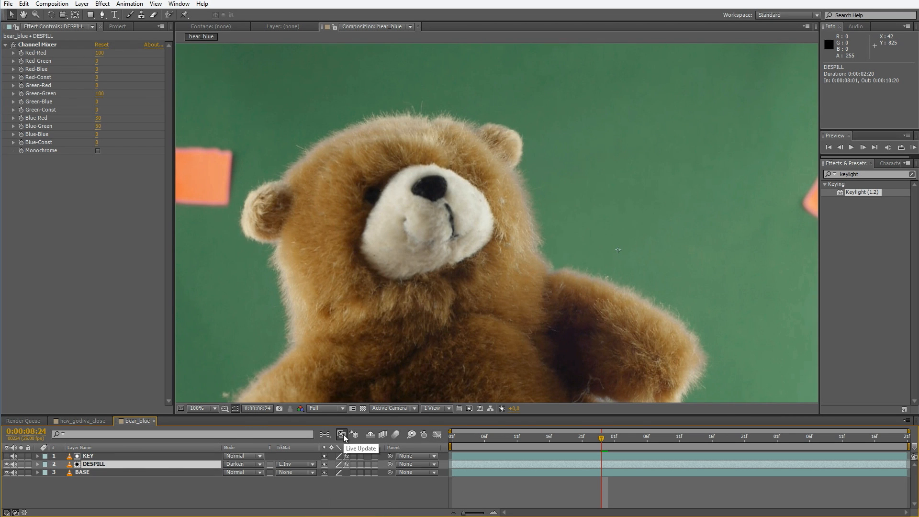
- Hide the BASE layer to check which areas the matted DESPILL layer covers, and show BASE again
{"action": "left_click", "coordinate": [7, 473]}
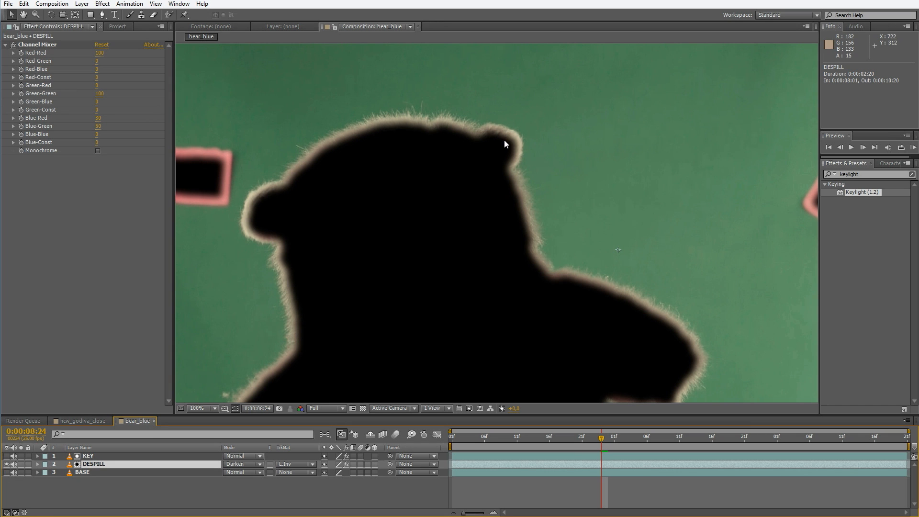
{"action": "key", "text": "comma"}
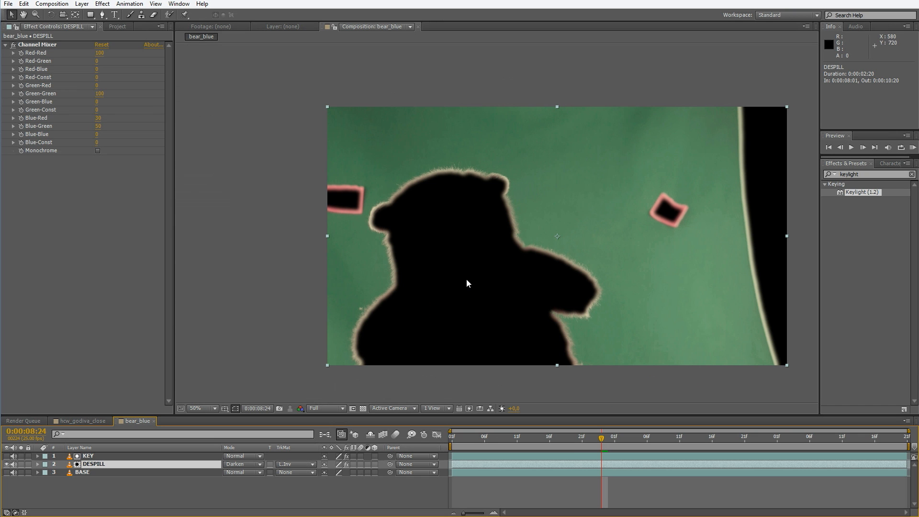
{"action": "key", "text": "period"}
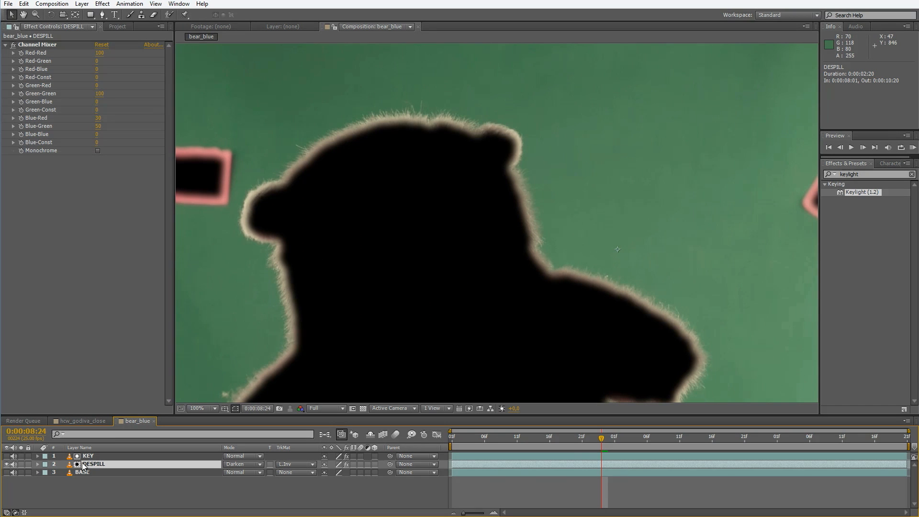
{"action": "left_click", "coordinate": [7, 472]}
- Examine the bear's ear, head and muzzle at 200% and 100% to judge the edge-only despill
{"action": "key", "text": "period"}
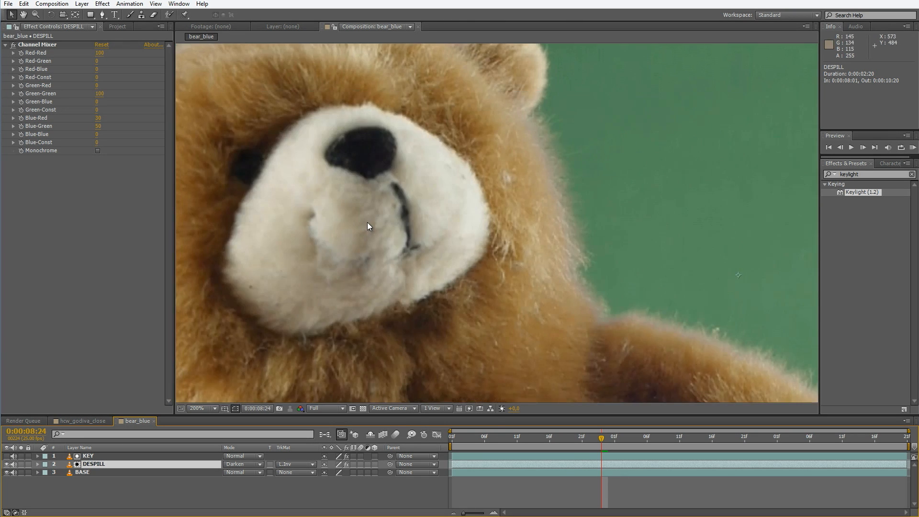
{"action": "left_click_drag", "start_coordinate": [409, 158], "coordinate": [328, 306]}
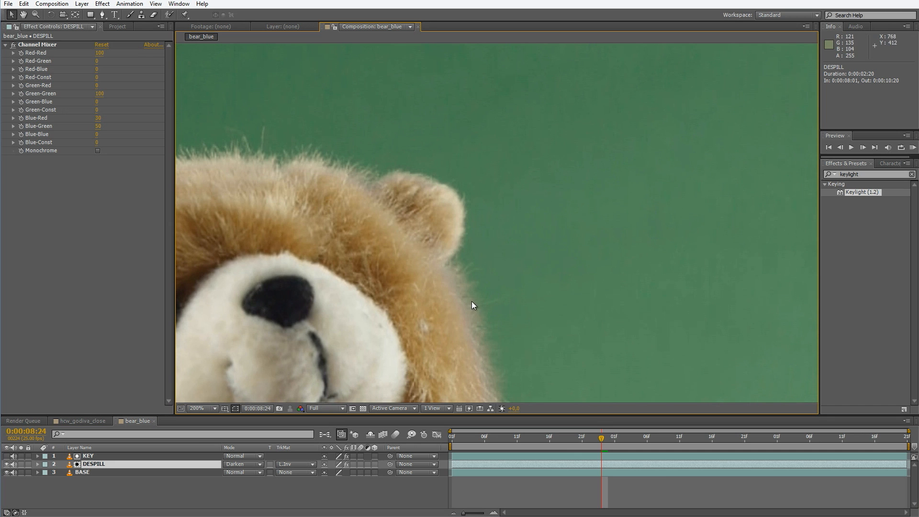
{"action": "left_click_drag", "start_coordinate": [363, 233], "coordinate": [478, 199]}
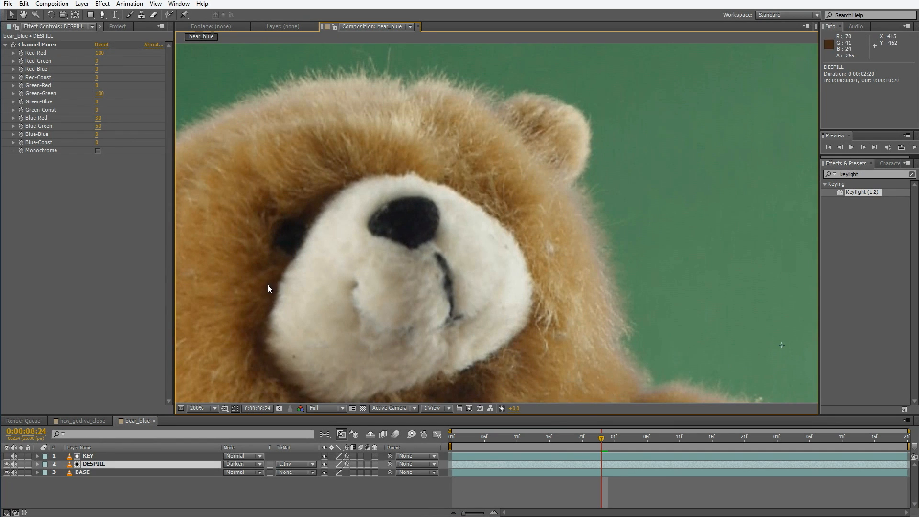
{"action": "left_click_drag", "start_coordinate": [318, 269], "coordinate": [406, 243]}
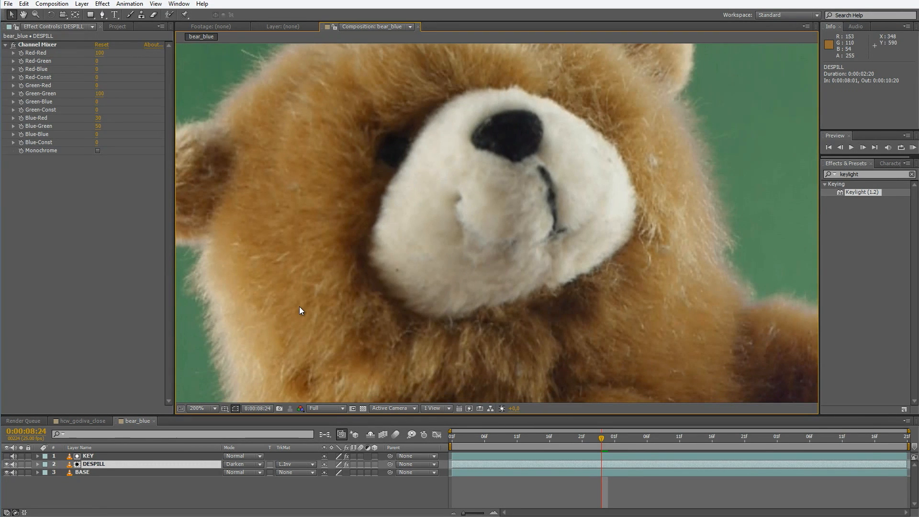
{"action": "key", "text": "comma"}
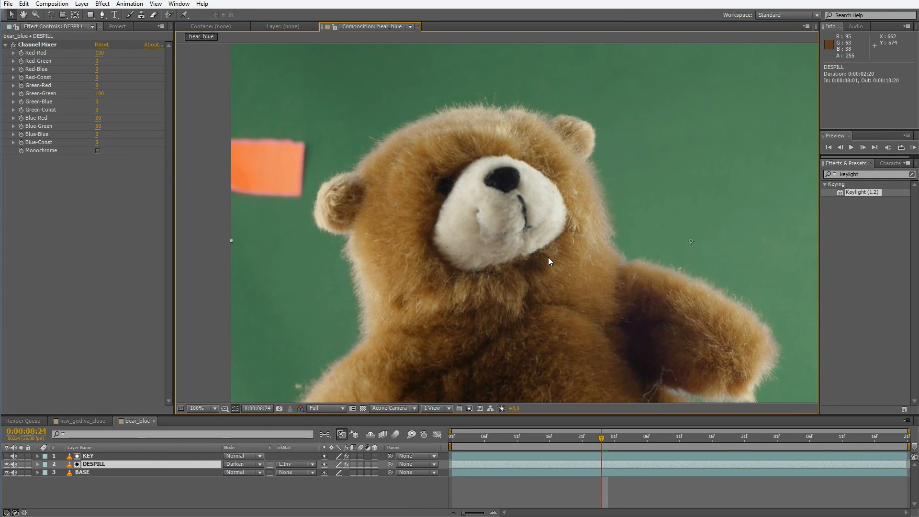
{"action": "key", "text": "period"}
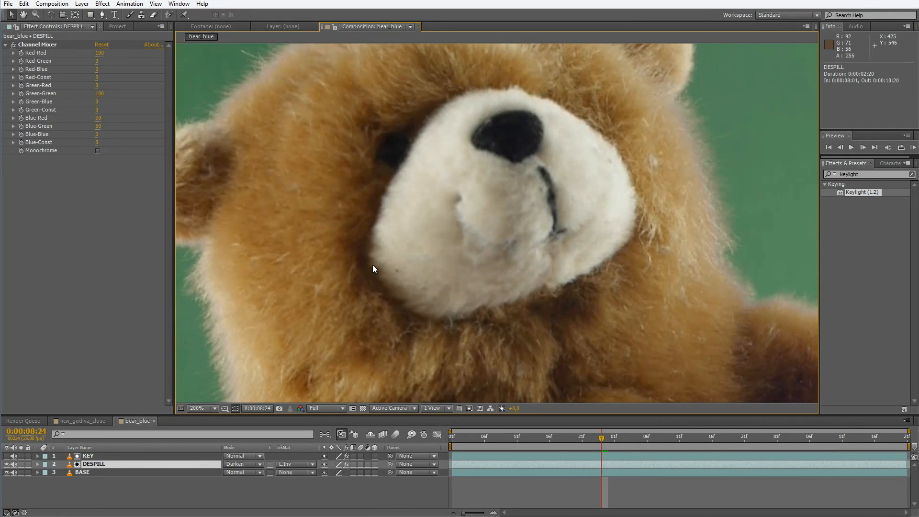
{"action": "key", "text": "comma"}
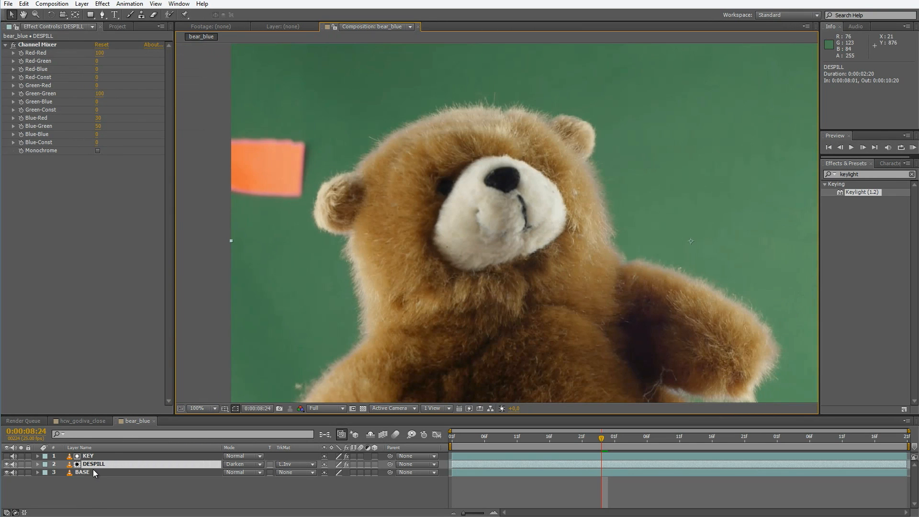
- Duplicate the KEY and DESPILL layers together
{"action": "left_click", "coordinate": [94, 472]}
{"action": "left_click", "coordinate": [98, 467]}
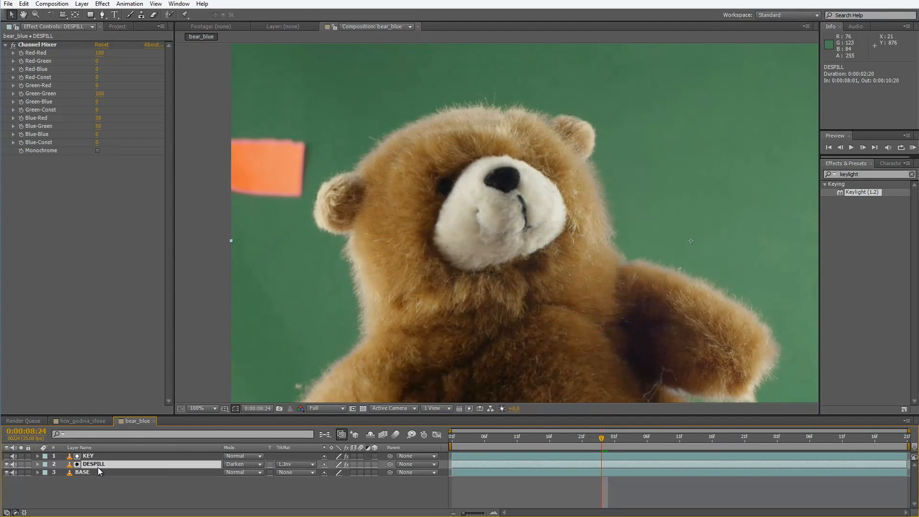
{"action": "left_click", "coordinate": [96, 456], "text": "shift"}
{"action": "key", "text": "ctrl+d"}
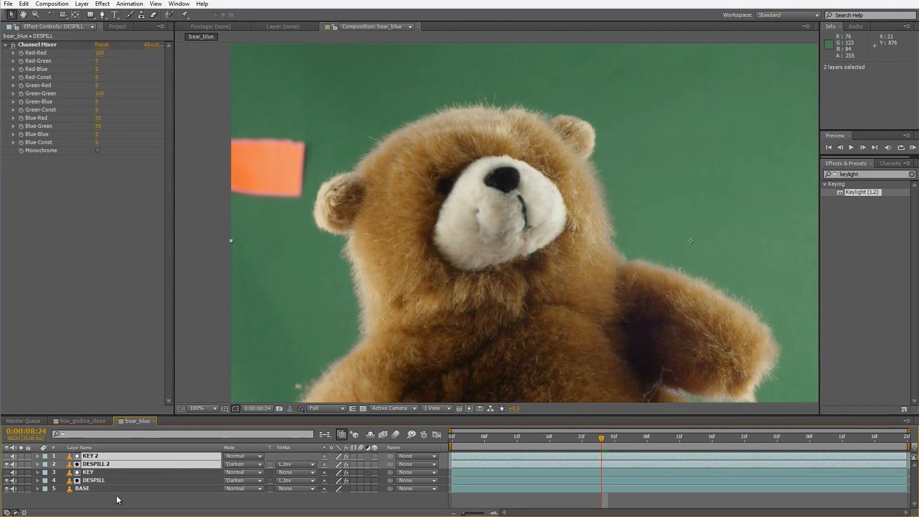
- Rename the original DESPILL layer directly above BASE as DESPILL_EDGE
{"action": "left_click", "coordinate": [101, 480]}
{"action": "key", "text": "Return"}
{"action": "type", "text": "_EDGE"}
{"action": "key", "text": "Return"}
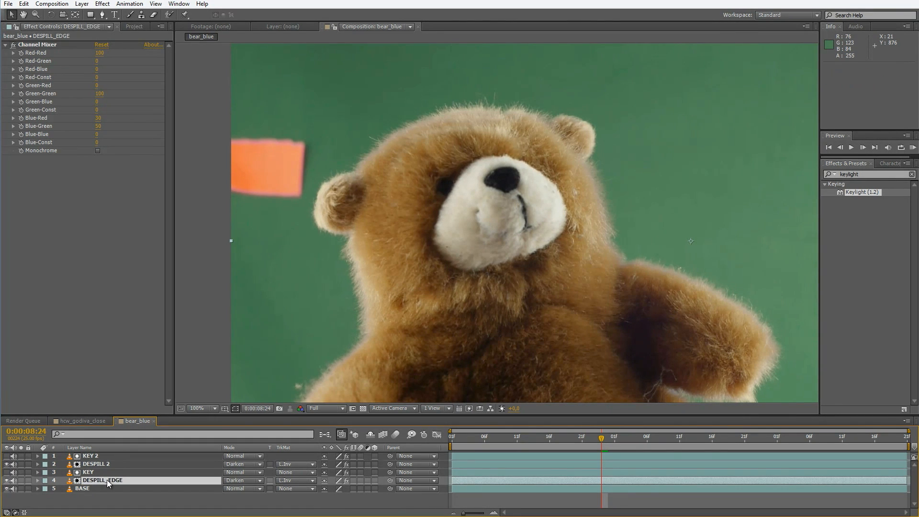
- Rename the duplicated DESPILL 2 layer as DESPILL_BODY
{"action": "left_click", "coordinate": [116, 465]}
{"action": "key", "text": "Return"}
{"action": "key", "text": "End"}
{"action": "key", "text": "BackSpace"}
{"action": "key", "text": "BackSpace"}
{"action": "type", "text": "_BODY"}
{"action": "key", "text": "Return"}
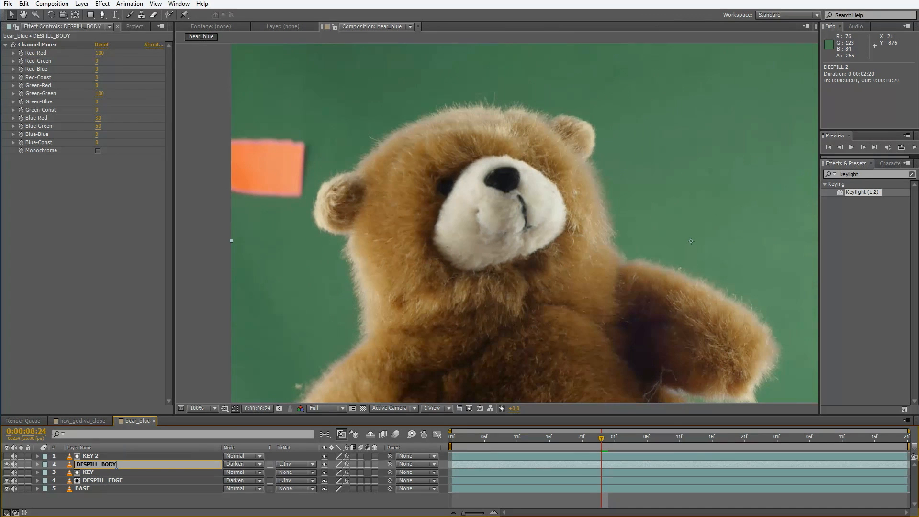
- Set the Channel Mixer's Blue-Red value to 50 on the DESPILL_BODY layer
{"action": "left_click", "coordinate": [99, 118]}
{"action": "type", "text": "50"}
{"action": "key", "text": "Return"}
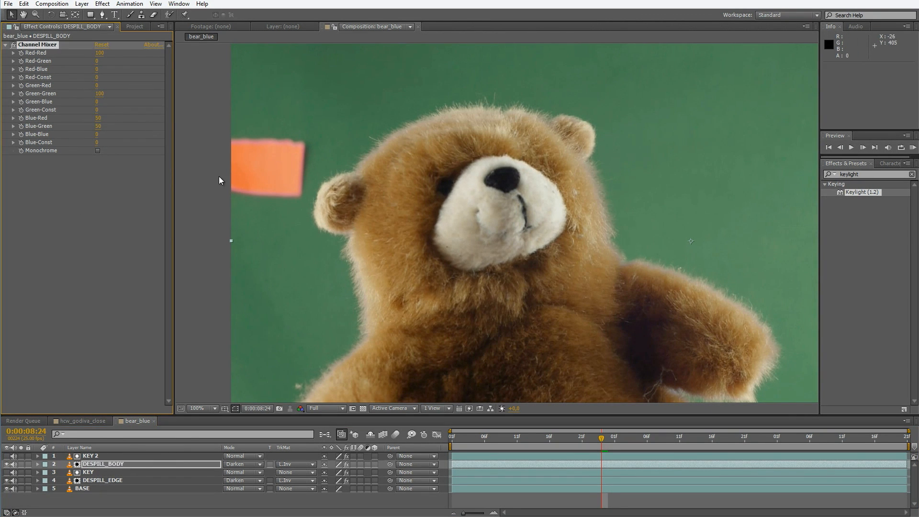
- Set the track matte of the DESPILL_BODY layer to Luma Matte "KEY 2"
{"action": "left_click", "coordinate": [92, 458]}
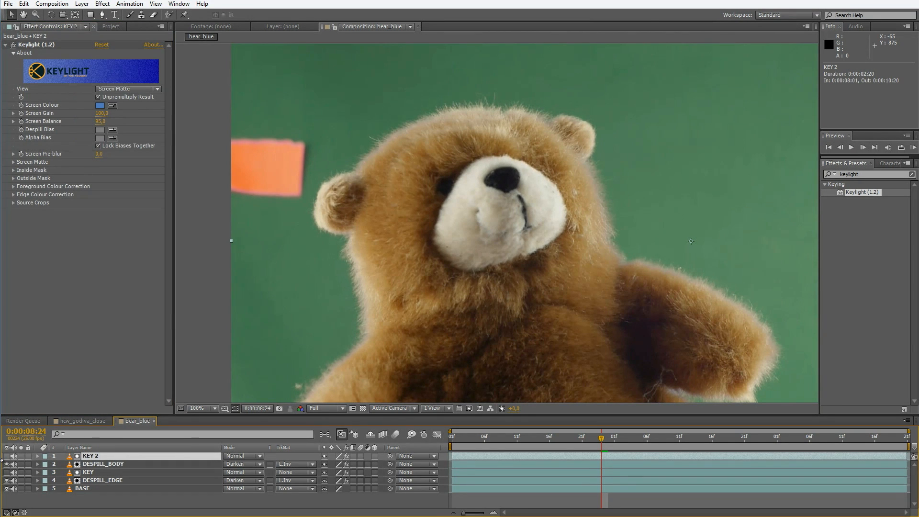
{"action": "left_click", "coordinate": [280, 472]}
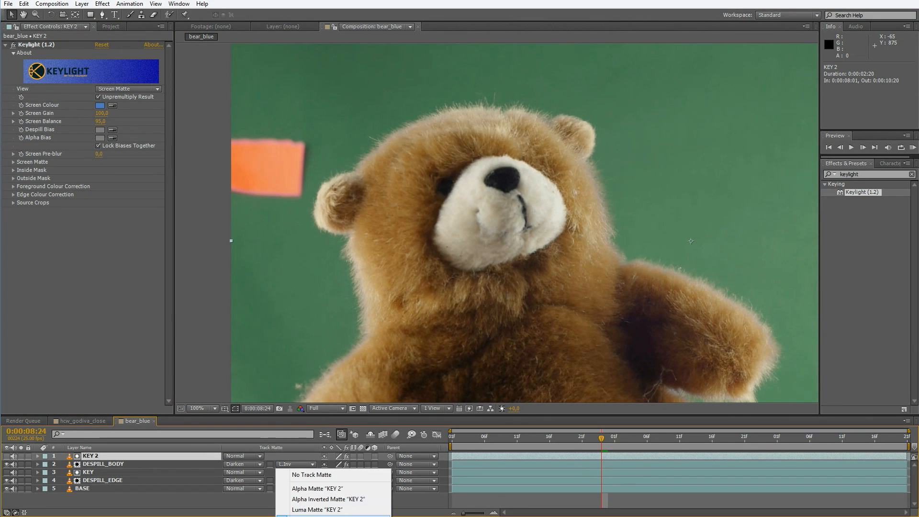
{"action": "left_click", "coordinate": [314, 511]}
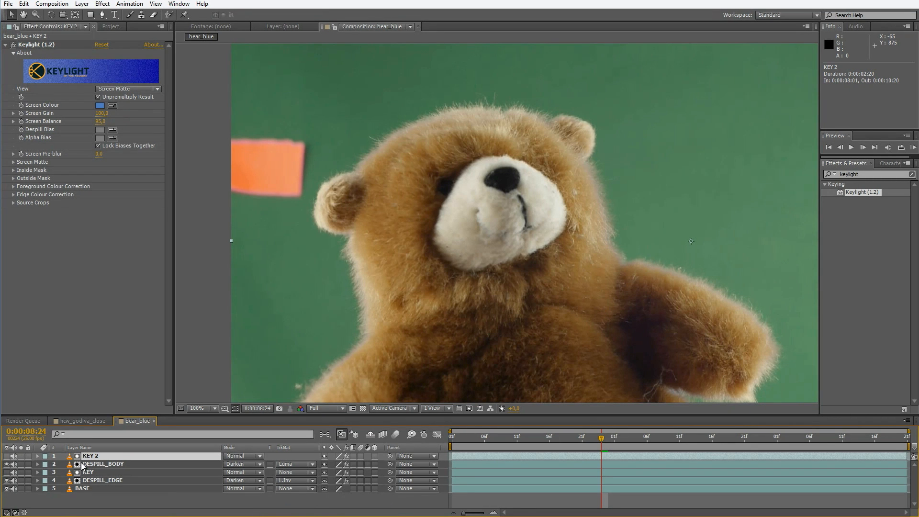
- Hide the BASE, KEY and DESPILL_EDGE layers to examine the body despill alone, and show BASE and DESPILL_EDGE again
{"action": "left_click_drag", "start_coordinate": [6, 488], "coordinate": [7, 472]}
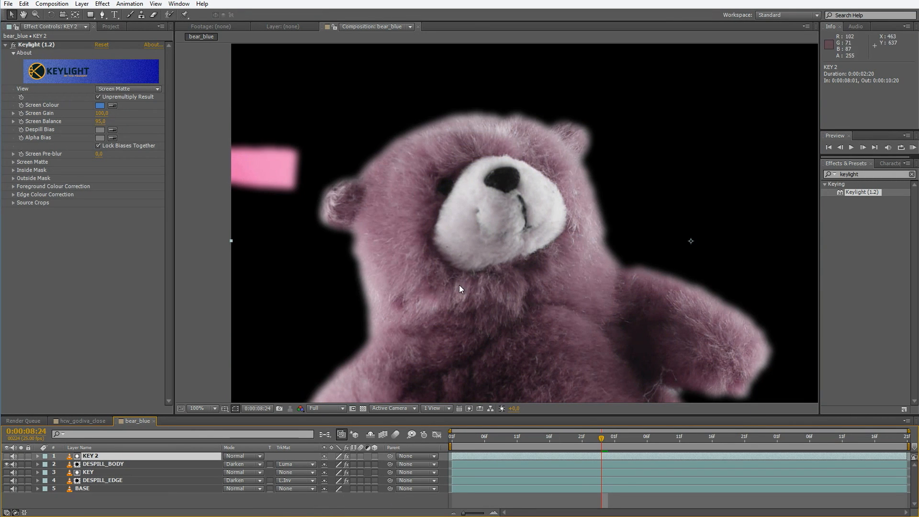
{"action": "left_click", "coordinate": [21, 464]}
{"action": "left_click", "coordinate": [23, 464]}
{"action": "left_click", "coordinate": [7, 481]}
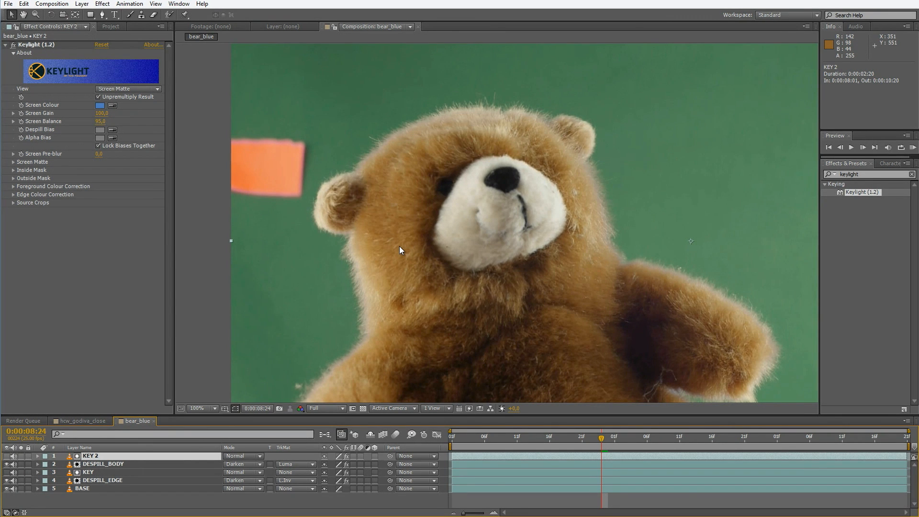
{"action": "left_click_drag", "start_coordinate": [564, 272], "coordinate": [465, 226]}
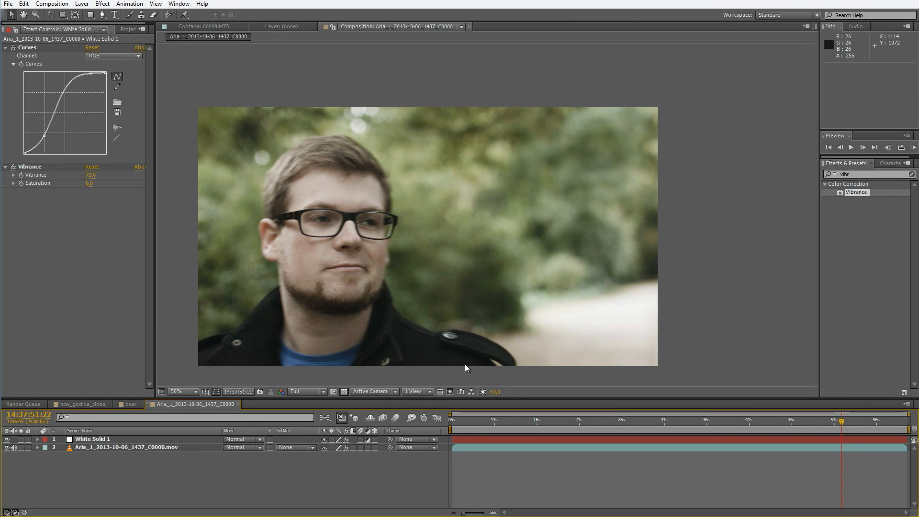
- Compare the Aria_1_2013-10-06_1437_C0000 footage with and without the White Solid 1 grading layer at 14:37:51:19
{"action": "left_click_drag", "start_coordinate": [347, 248], "coordinate": [398, 220]}
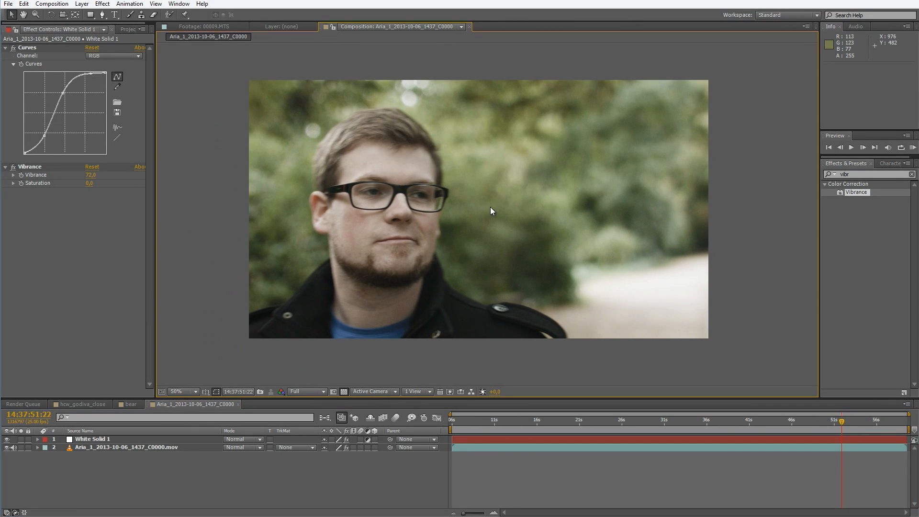
{"action": "left_click", "coordinate": [180, 387]}
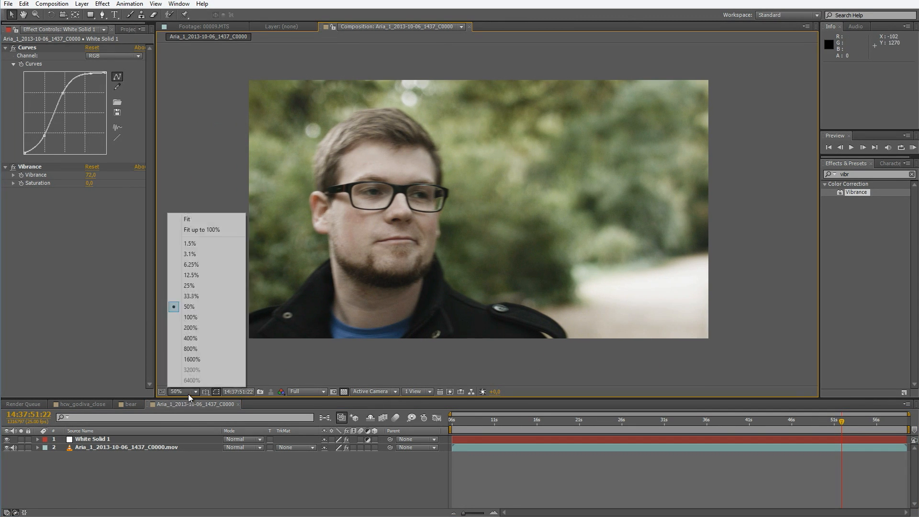
{"action": "left_click", "coordinate": [222, 228]}
{"action": "mouse_move", "coordinate": [841, 428]}
{"action": "left_mouse_down"}
{"action": "mouse_move", "coordinate": [524, 419]}
{"action": "mouse_move", "coordinate": [840, 426]}
{"action": "left_mouse_up"}
{"action": "left_click", "coordinate": [99, 439]}
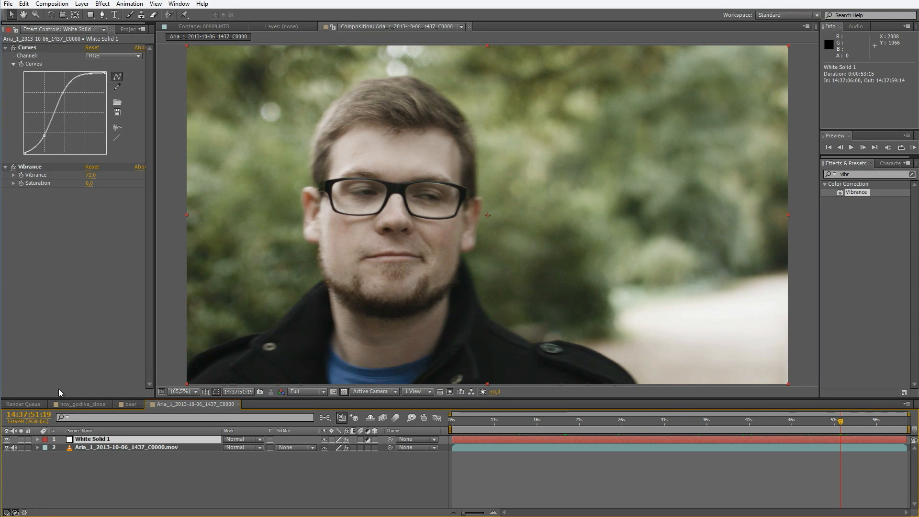
{"action": "left_click", "coordinate": [7, 439]}
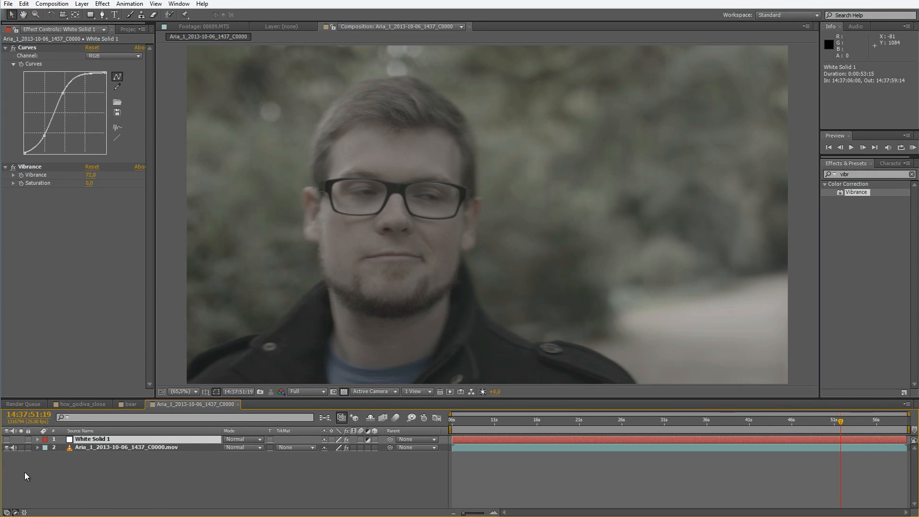
{"action": "left_click", "coordinate": [6, 439]}
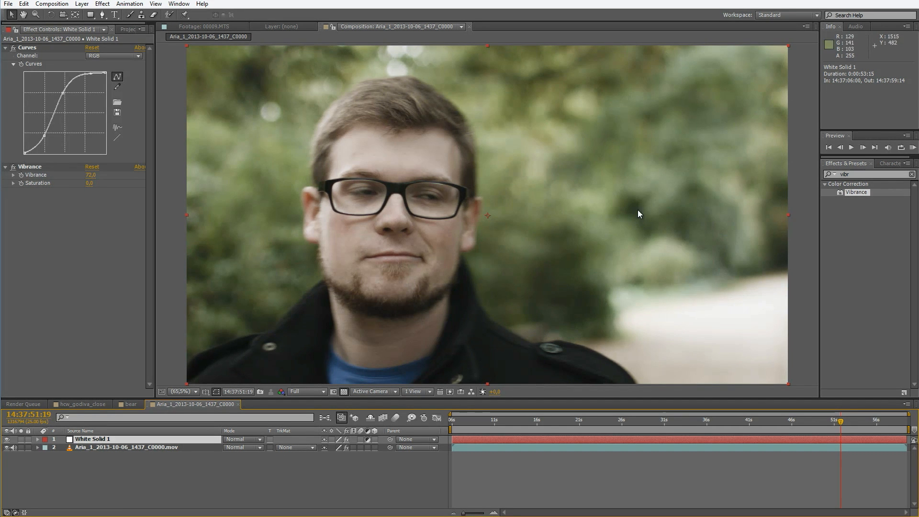
- Duplicate the Aria_1_2013-10-06_1437_C0000.mov layer and apply the Channel Mixer effect to the upper copy
{"action": "left_click", "coordinate": [202, 495]}
{"action": "left_click", "coordinate": [141, 448]}
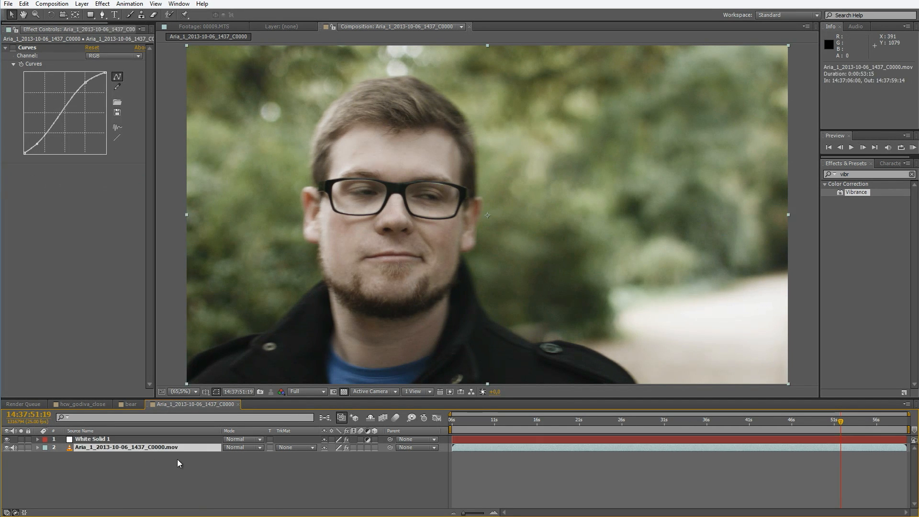
{"action": "key", "text": "ctrl+d"}
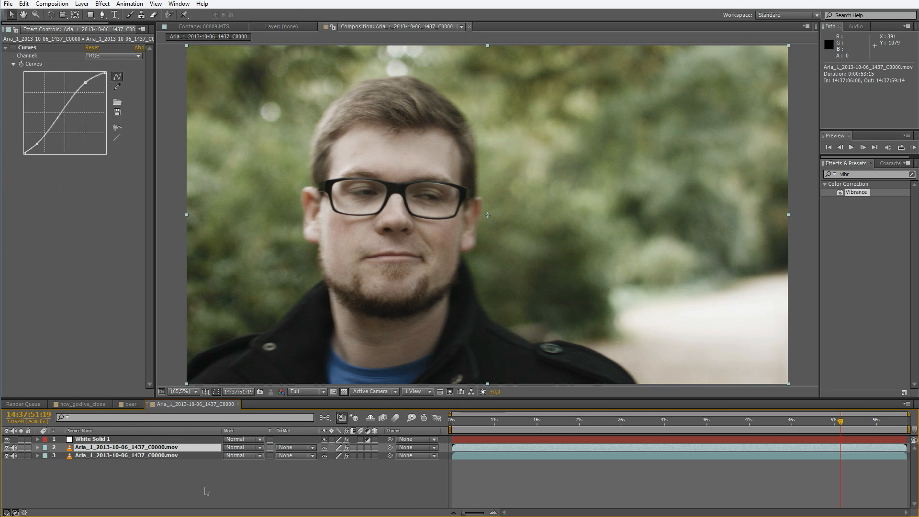
{"action": "left_click", "coordinate": [871, 173]}
{"action": "double_click", "coordinate": [872, 174]}
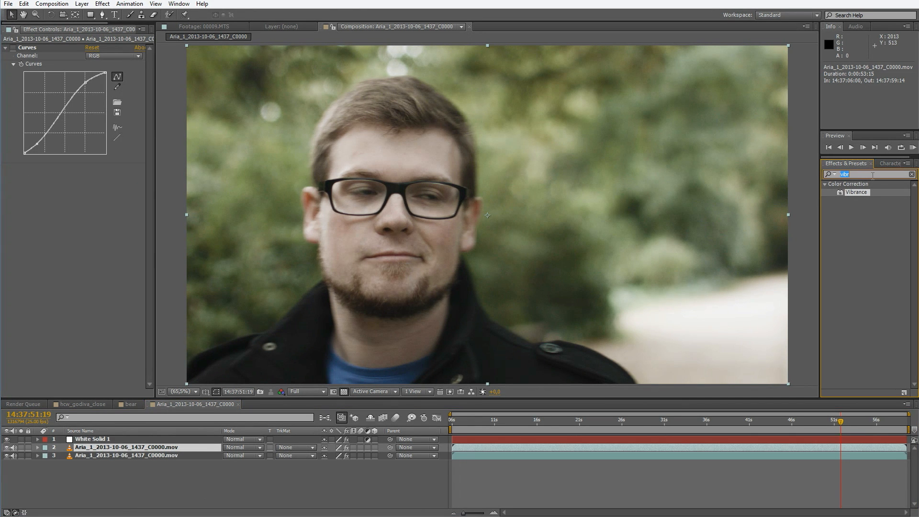
{"action": "type", "text": "channel"}
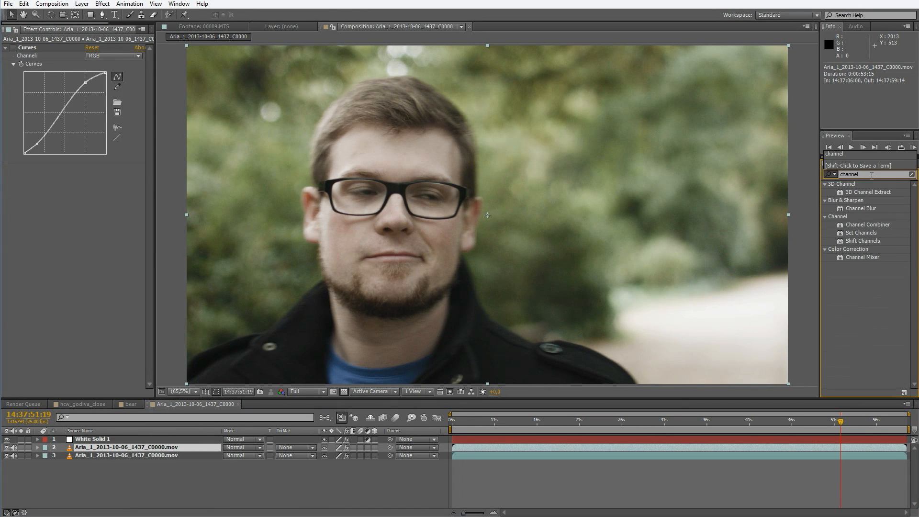
{"action": "left_click_drag", "start_coordinate": [871, 261], "coordinate": [165, 450]}
- Apply the Despill_Green preset to the upper footage copy and delete its first, unadjusted Channel Mixer
{"action": "double_click", "coordinate": [870, 175]}
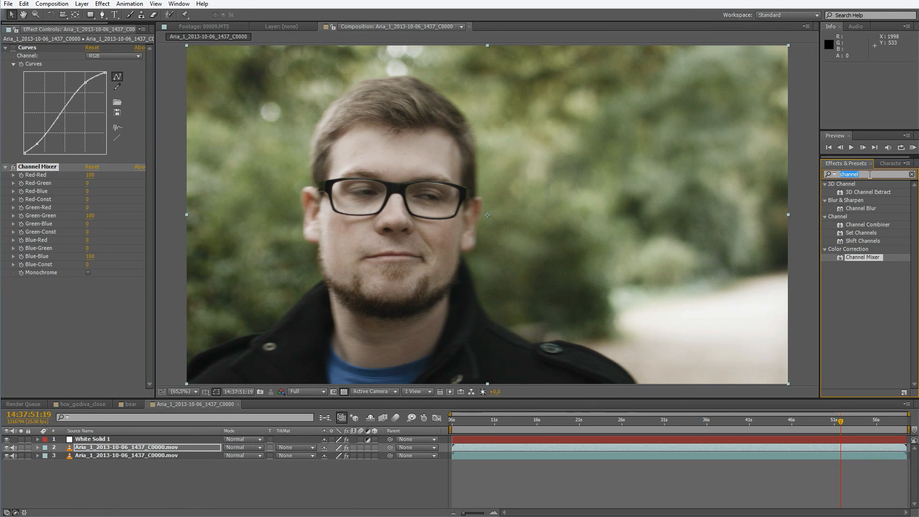
{"action": "type", "text": "desp"}
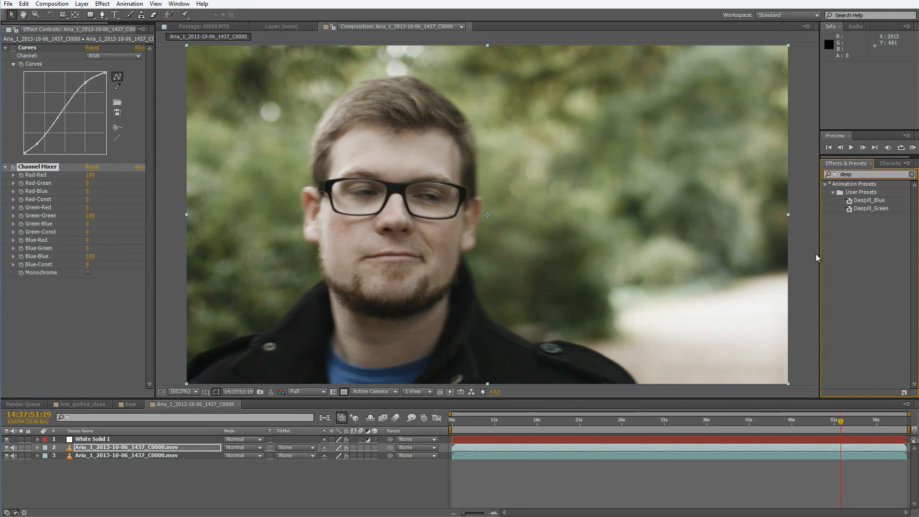
{"action": "left_click_drag", "start_coordinate": [880, 209], "coordinate": [145, 331]}
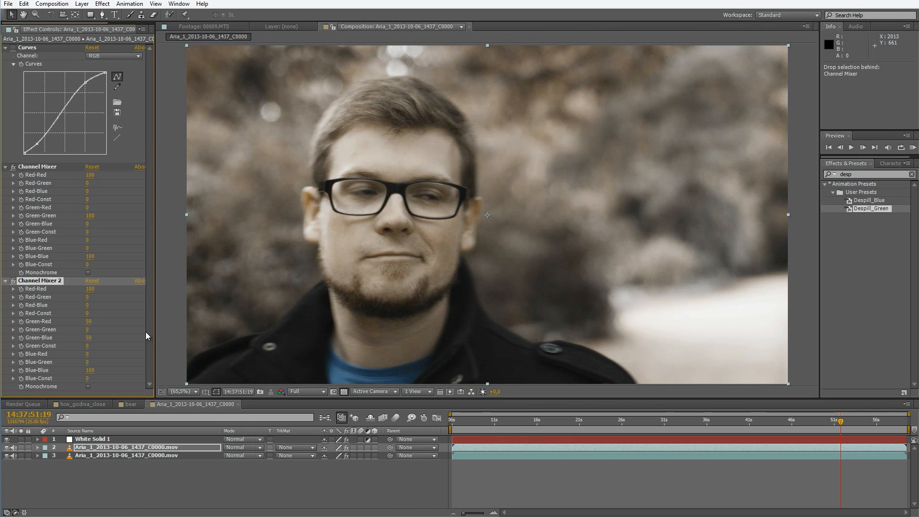
{"action": "left_click", "coordinate": [38, 174]}
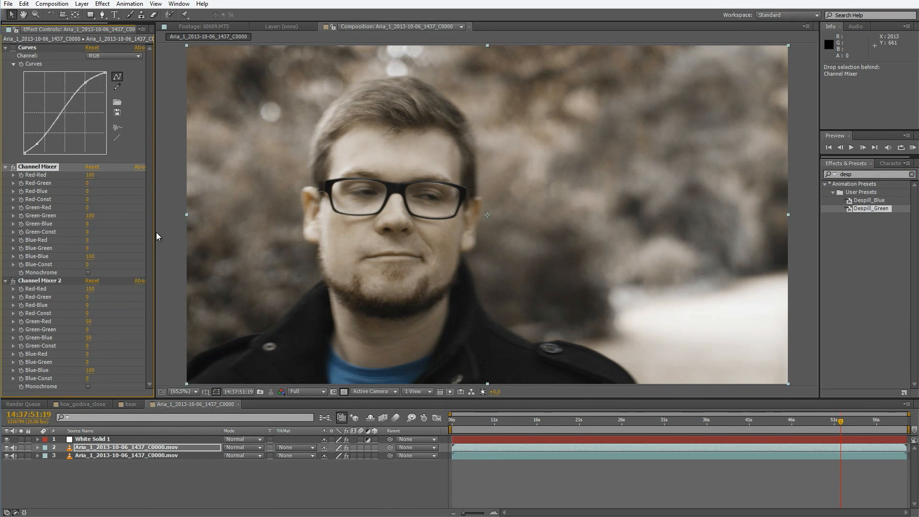
{"action": "key", "text": "Delete"}
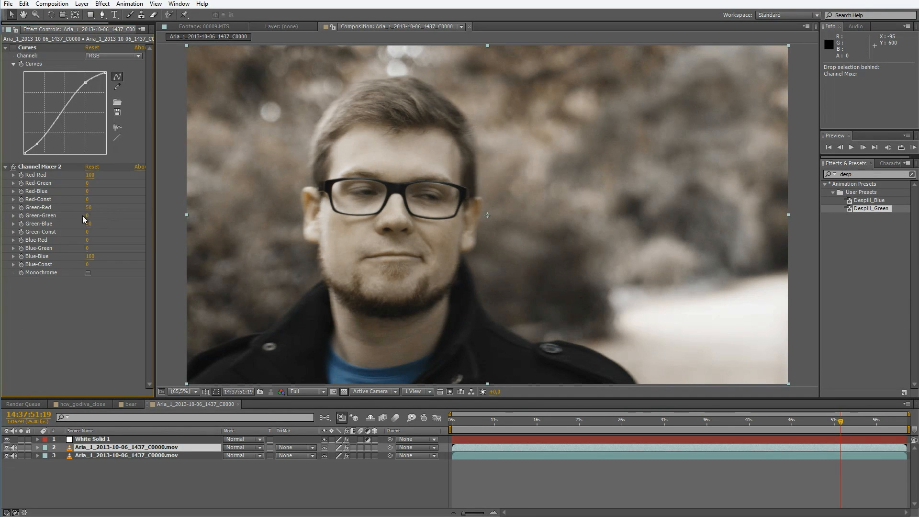
- Set the blending mode of the upper footage copy to Darken
{"action": "left_click", "coordinate": [242, 447]}
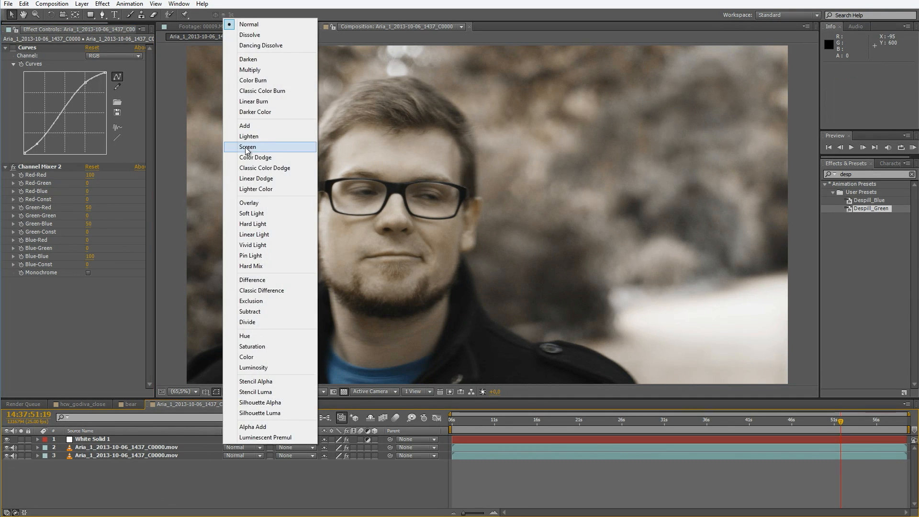
{"action": "left_click", "coordinate": [283, 59]}
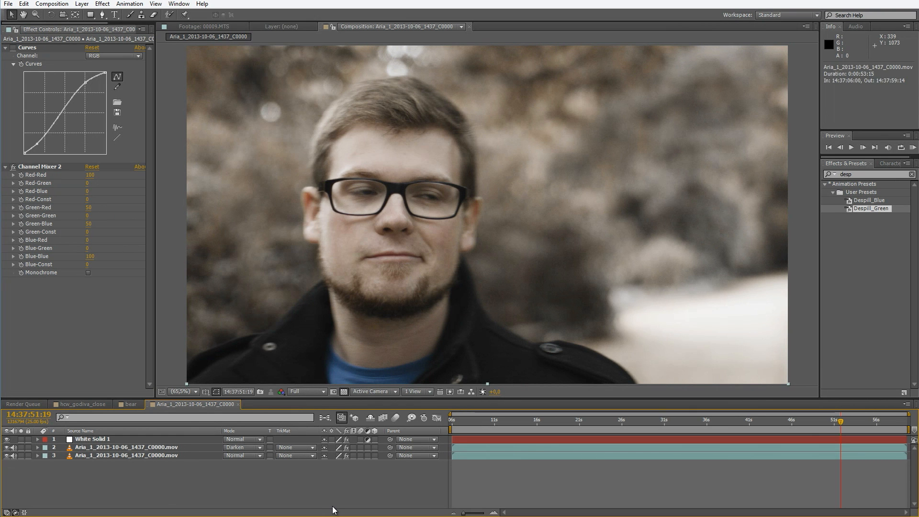
- Compare the footage with and without the green despill copy at 14:37:53:23 by switching that layer's visibility
{"action": "mouse_move", "coordinate": [845, 421]}
{"action": "left_mouse_down"}
{"action": "mouse_move", "coordinate": [866, 425]}
{"action": "mouse_move", "coordinate": [859, 427]}
{"action": "left_mouse_up"}
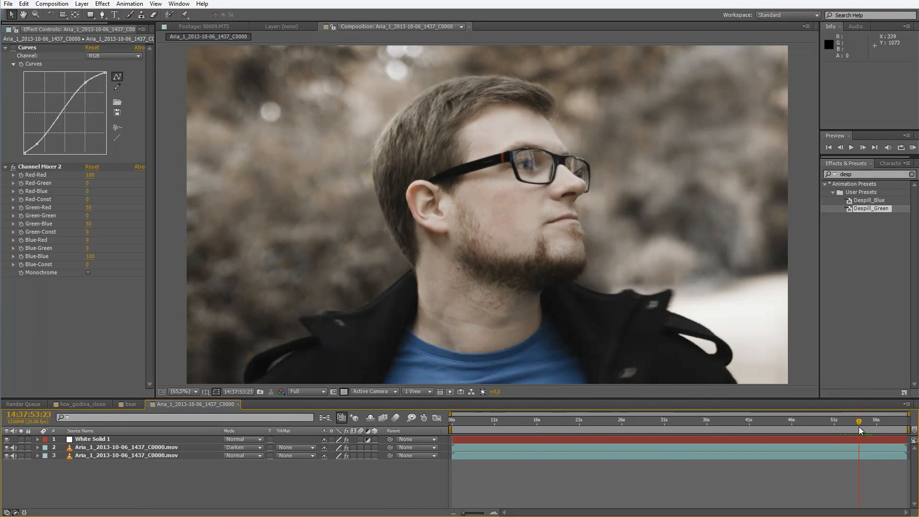
{"action": "left_click", "coordinate": [7, 448]}
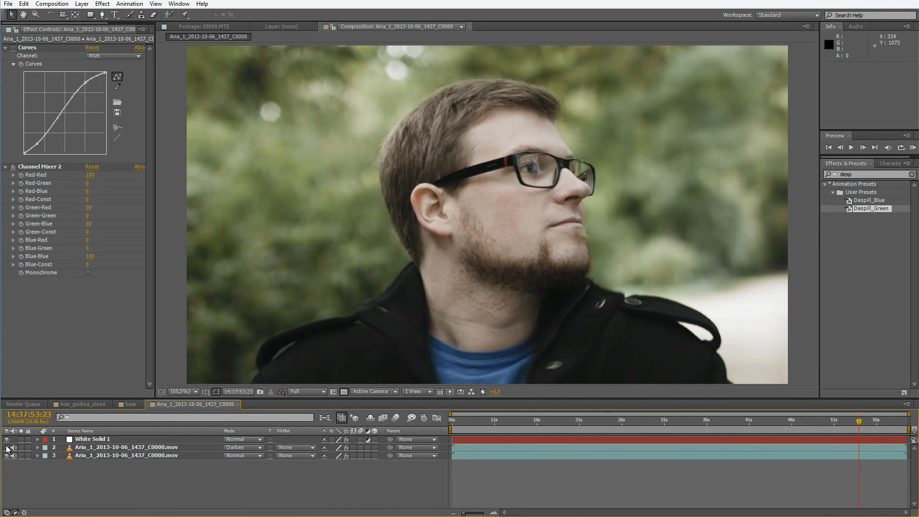
{"action": "left_click", "coordinate": [7, 448]}
{"action": "left_click", "coordinate": [7, 448]}
{"action": "left_click", "coordinate": [7, 447]}
{"action": "left_click", "coordinate": [6, 447]}
{"action": "left_click", "coordinate": [7, 448]}
{"action": "left_click", "coordinate": [7, 448]}
{"action": "left_click", "coordinate": [7, 448]}
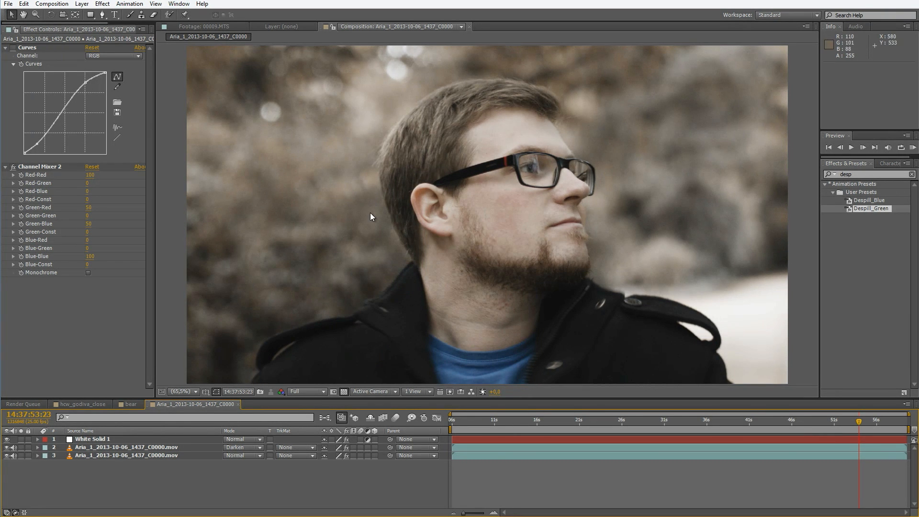
- Try different Channel Mixer 2 amounts on the despill copy, varying Green-Red and setting Green-Blue to 40
{"action": "left_click", "coordinate": [89, 208]}
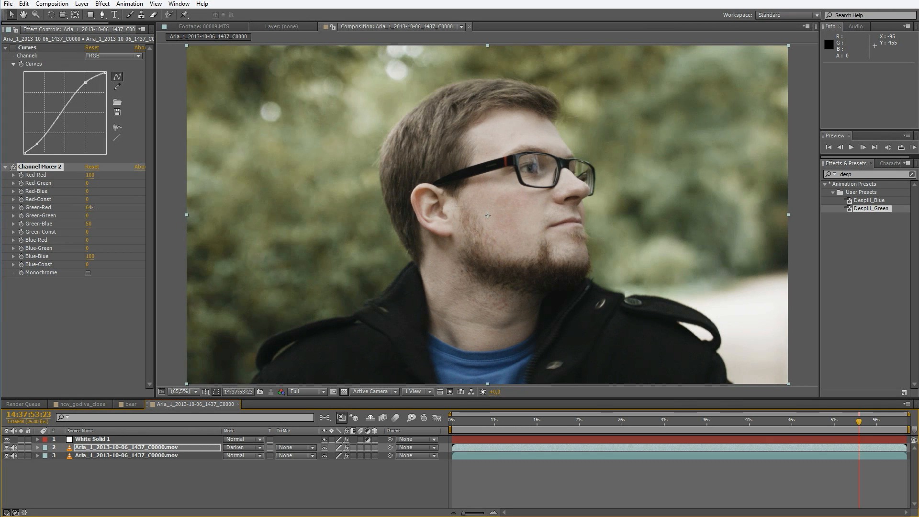
{"action": "left_click_drag", "start_coordinate": [90, 209], "coordinate": [90, 210]}
{"action": "left_click", "coordinate": [90, 209]}
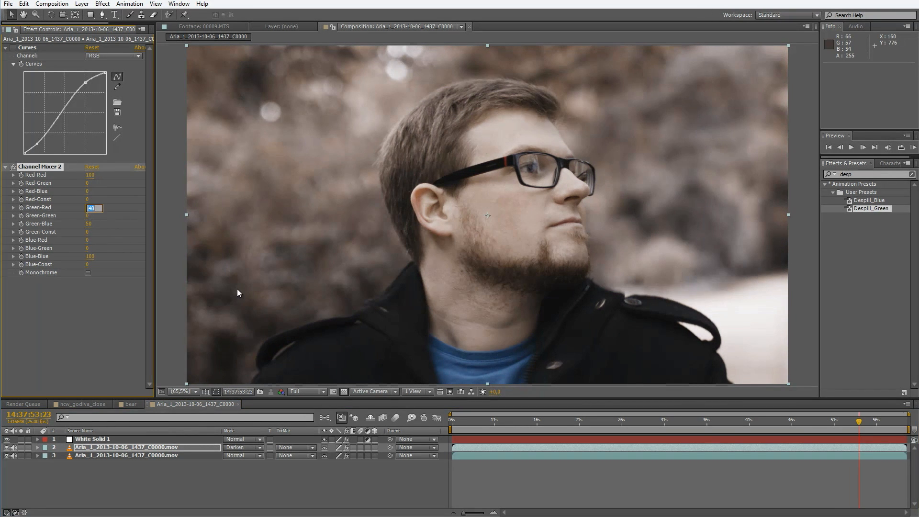
{"action": "key", "text": "Return"}
{"action": "left_click", "coordinate": [89, 224]}
{"action": "type", "text": "40"}
{"action": "key", "text": "Return"}
- Set both Green-Red and Green-Blue in Channel Mixer 2 back to 50
{"action": "left_click", "coordinate": [87, 209]}
{"action": "type", "text": "50"}
{"action": "key", "text": "Return"}
{"action": "left_click", "coordinate": [90, 224]}
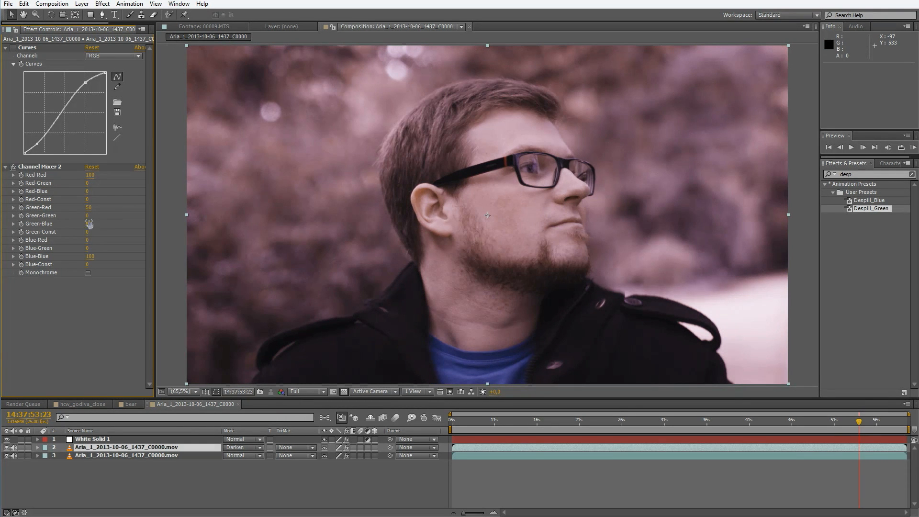
{"action": "type", "text": "50"}
{"action": "key", "text": "Return"}
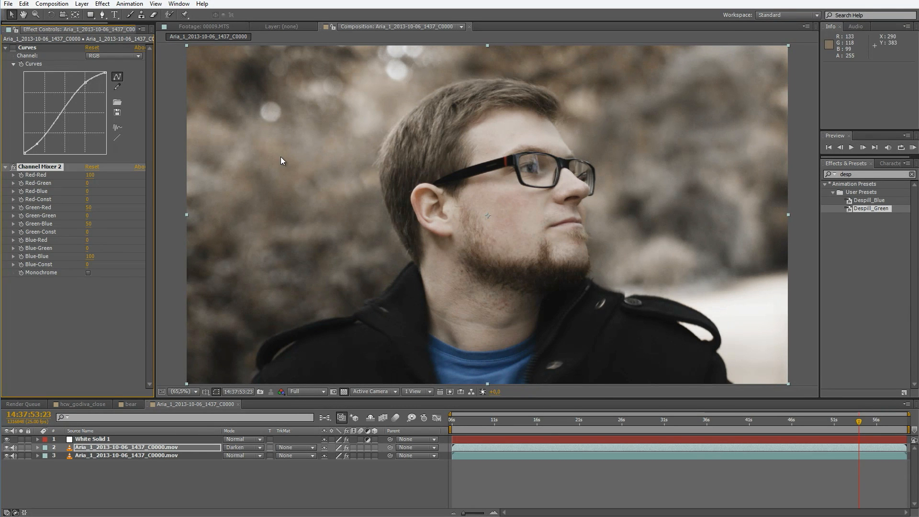
- Check the green despill on other frames of the footage, at 14:37:52:05 and 14:37:46:00
{"action": "mouse_move", "coordinate": [859, 422]}
{"action": "left_mouse_down"}
{"action": "mouse_move", "coordinate": [834, 425]}
{"action": "mouse_move", "coordinate": [845, 426]}
{"action": "left_mouse_up"}
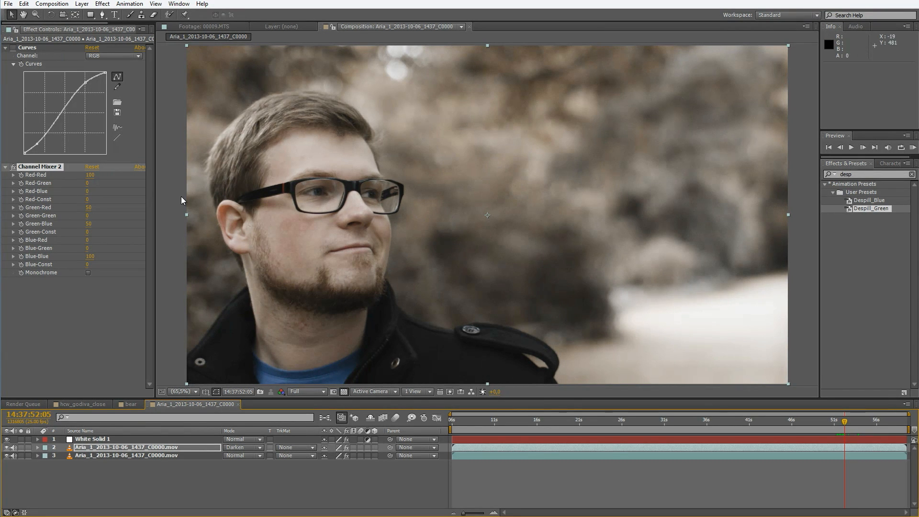
{"action": "left_click", "coordinate": [783, 421]}
{"action": "left_click_drag", "start_coordinate": [783, 420], "coordinate": [792, 424]}
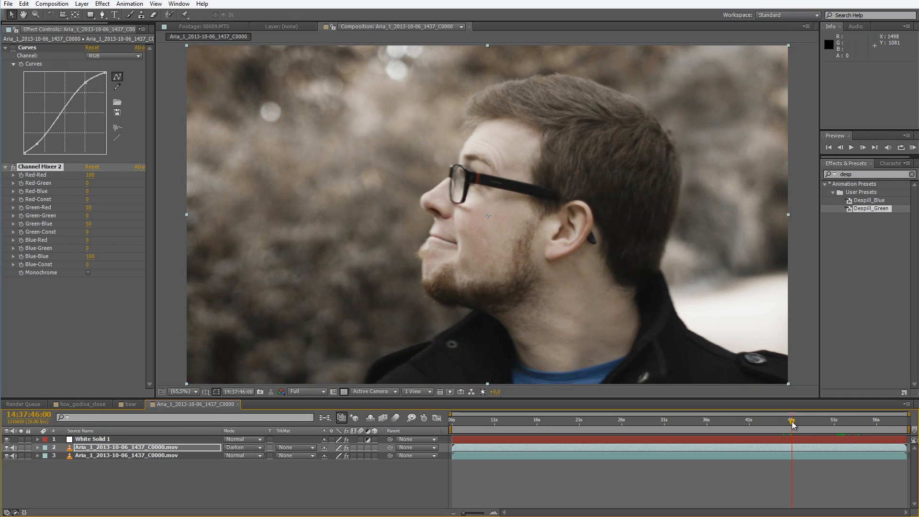